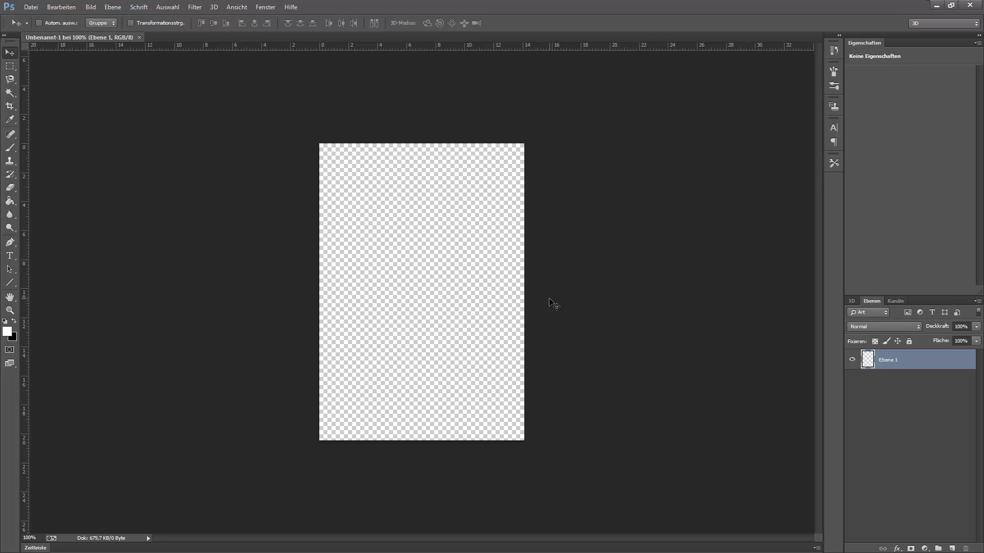
Step: Close the empty transparent Unbenannt-1 document, leaving no document open
{"action": "scroll", "coordinate": [615, 277], "scroll_direction": "up", "scroll_amount": 3}
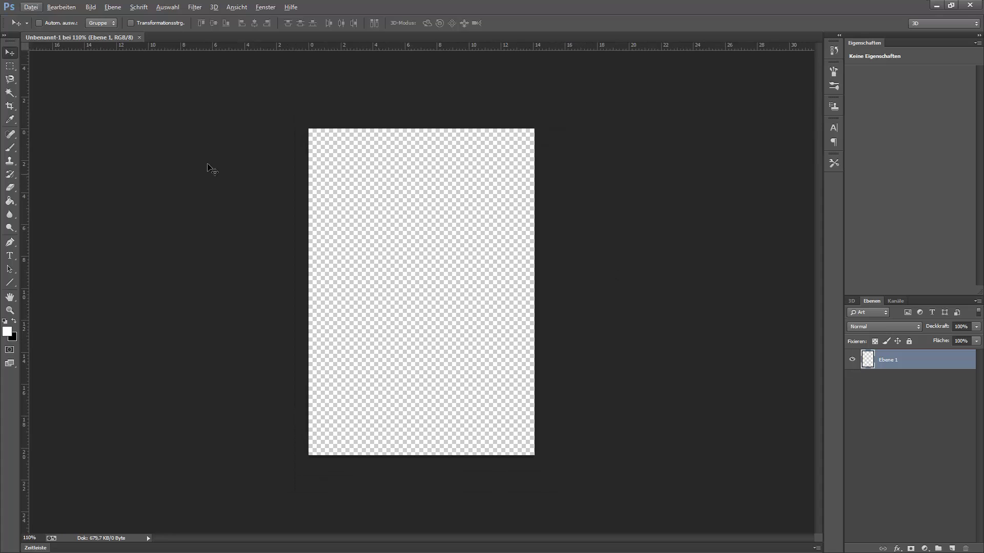
{"action": "left_click", "coordinate": [139, 37]}
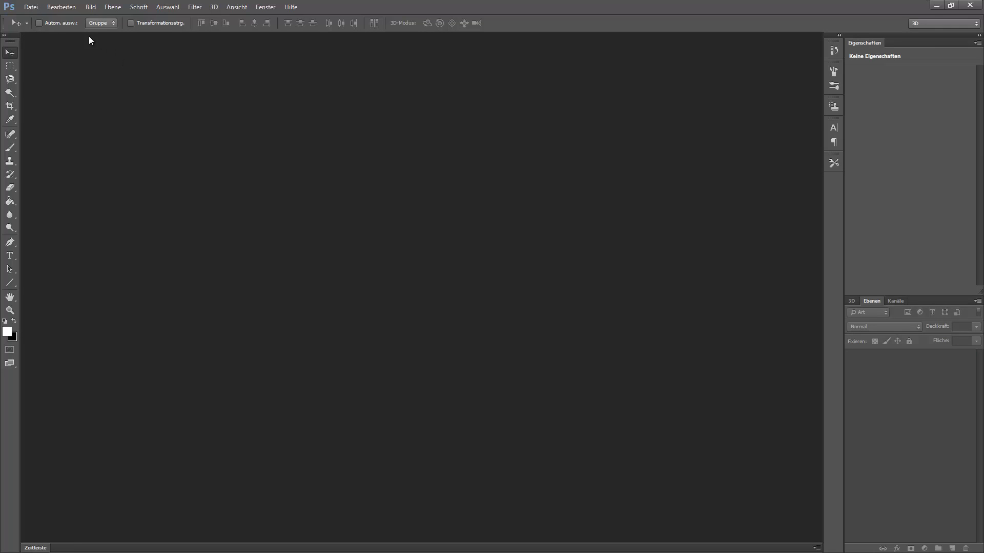
Step: Create a custom 400 × 580 px transparent document via File > New
{"action": "left_click", "coordinate": [31, 6]}
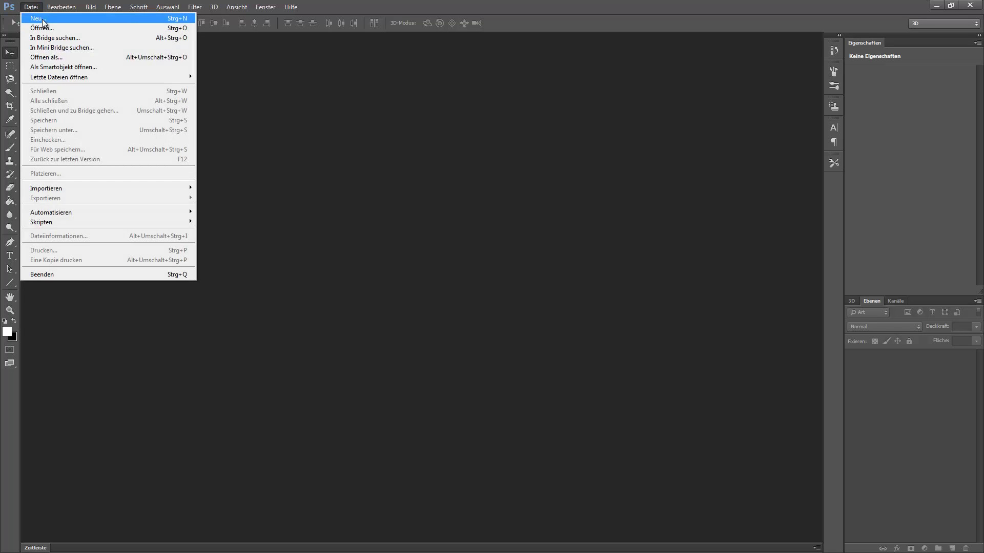
{"action": "left_click", "coordinate": [38, 18]}
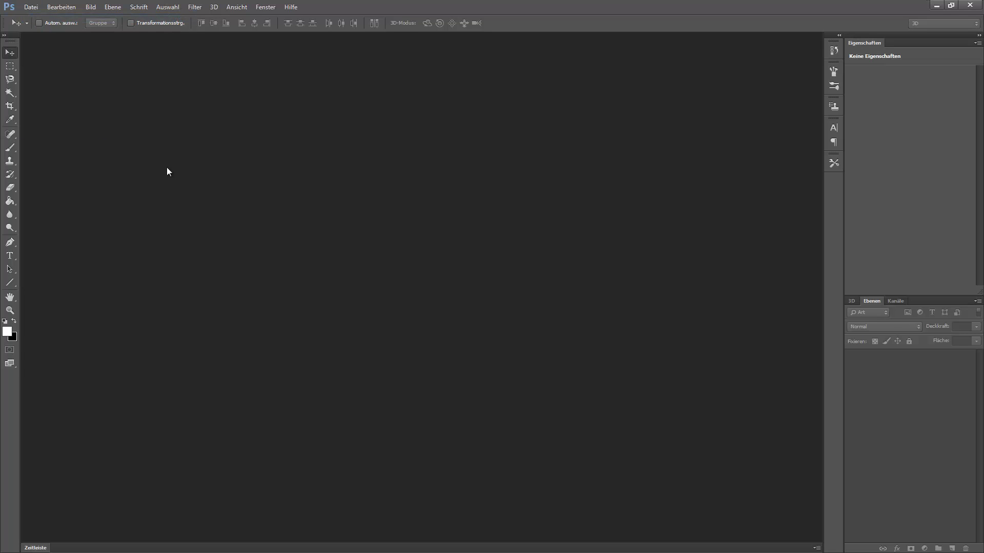
{"action": "left_click_drag", "start_coordinate": [413, 154], "coordinate": [429, 154]}
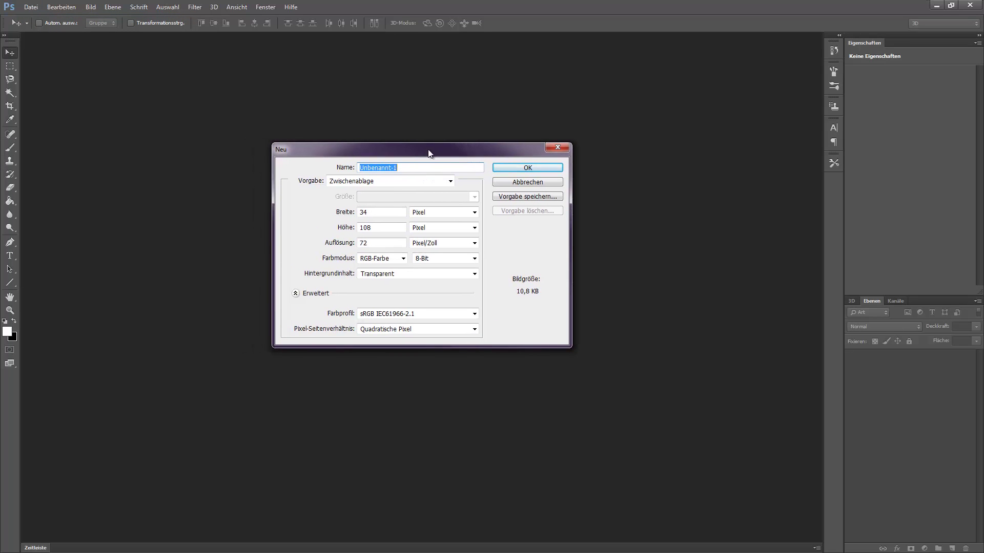
{"action": "left_click", "coordinate": [391, 182]}
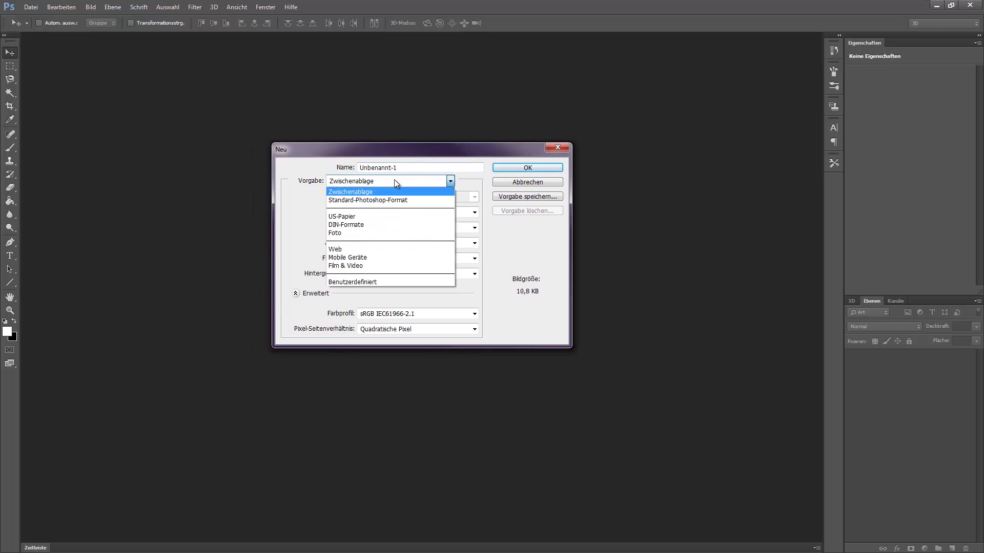
{"action": "left_click", "coordinate": [383, 281]}
{"action": "double_click", "coordinate": [387, 211]}
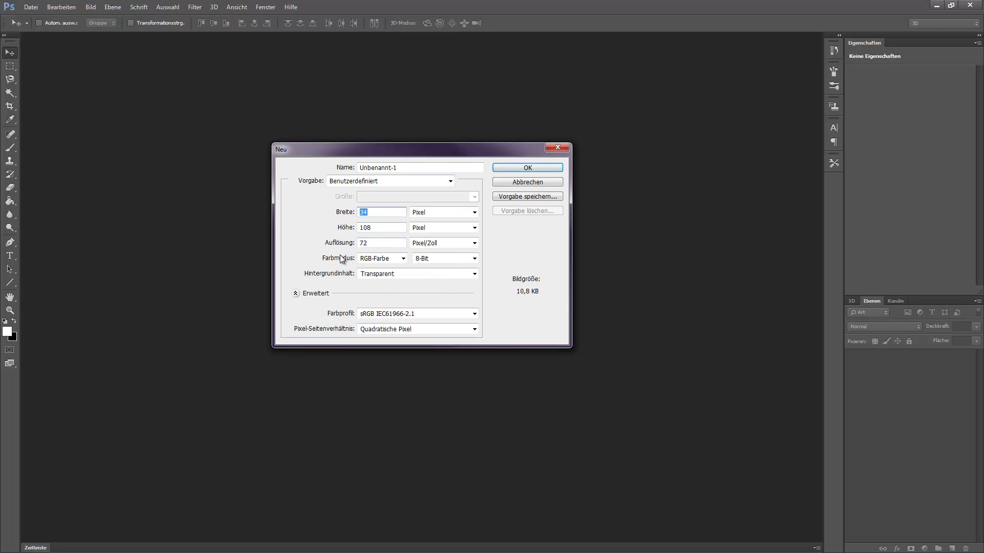
{"action": "type", "text": "400"}
{"action": "key", "text": "Tab"}
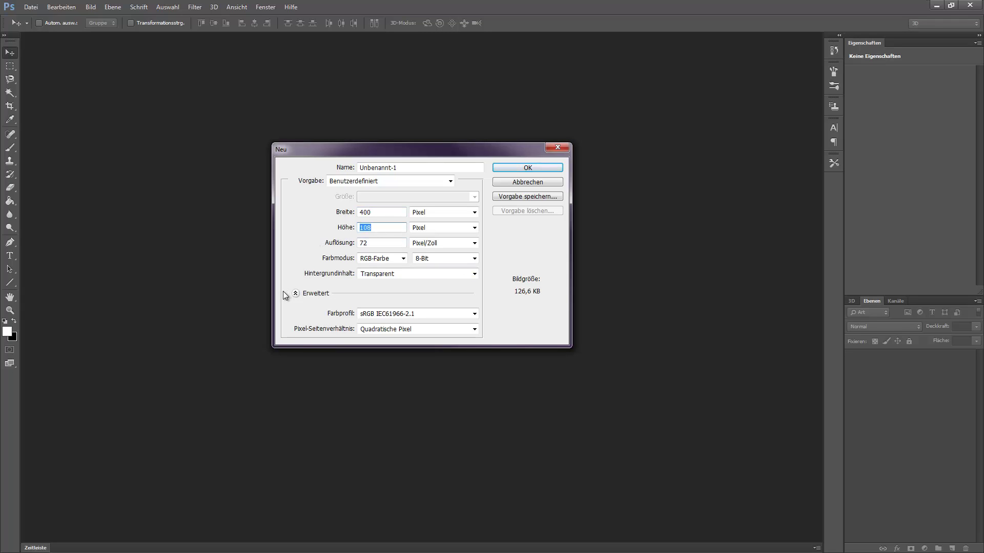
{"action": "type", "text": "5"}
{"action": "type", "text": "80"}
{"action": "left_click", "coordinate": [531, 165]}
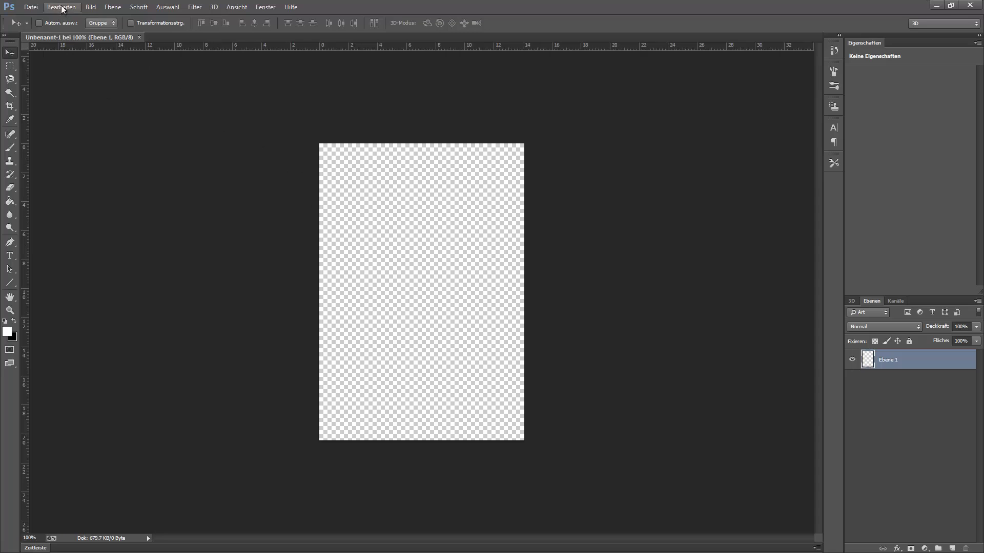
Step: Dismiss the stray New dialog and open AFD.png from the KOTAROYGO folder
{"action": "left_click", "coordinate": [28, 6]}
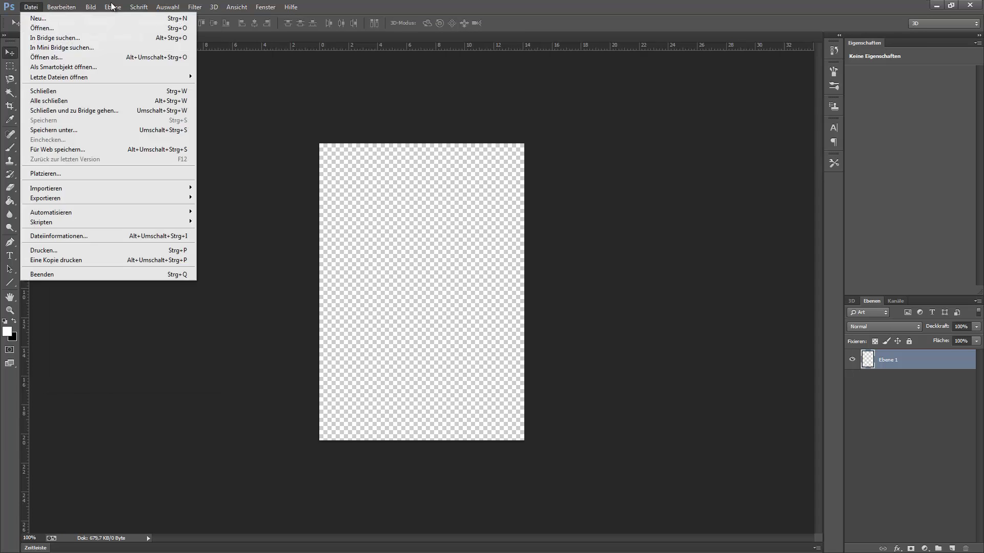
{"action": "left_click", "coordinate": [274, 55]}
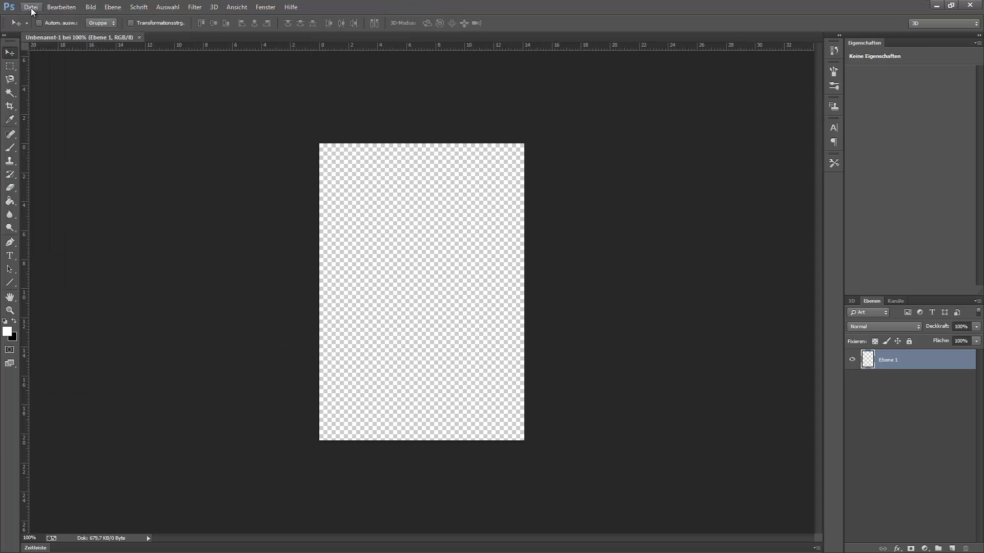
{"action": "left_click", "coordinate": [31, 7]}
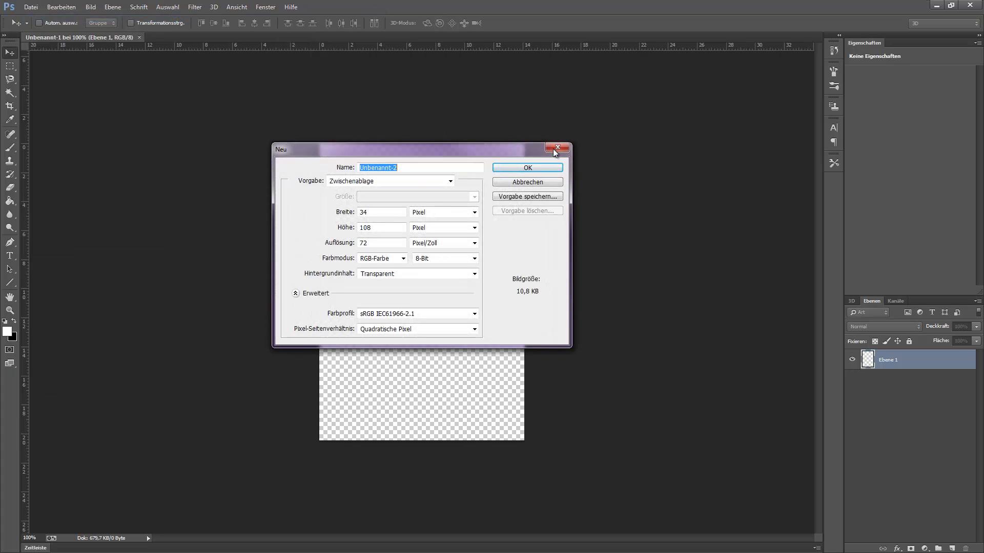
{"action": "left_click", "coordinate": [566, 148]}
{"action": "left_click", "coordinate": [23, 6]}
{"action": "left_click", "coordinate": [41, 30]}
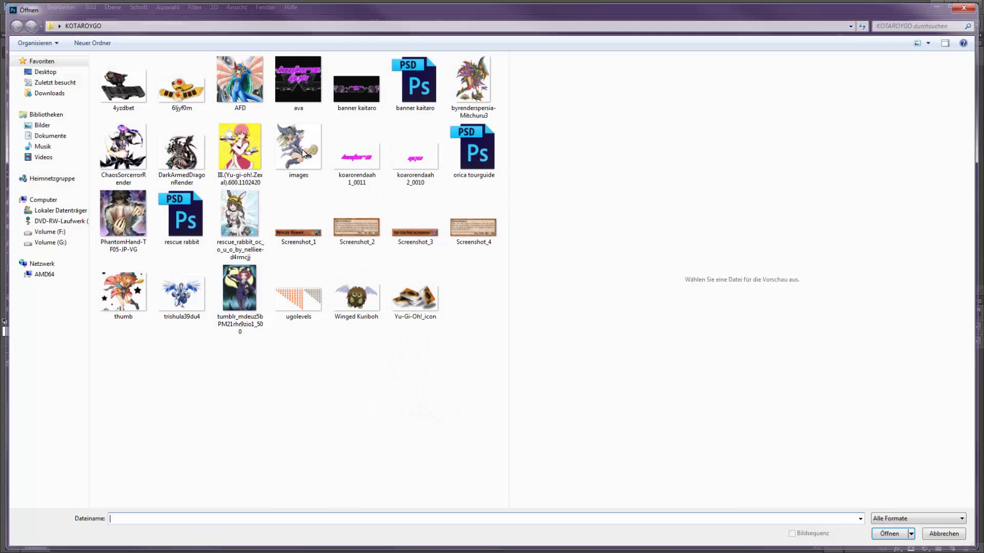
{"action": "left_click", "coordinate": [237, 290]}
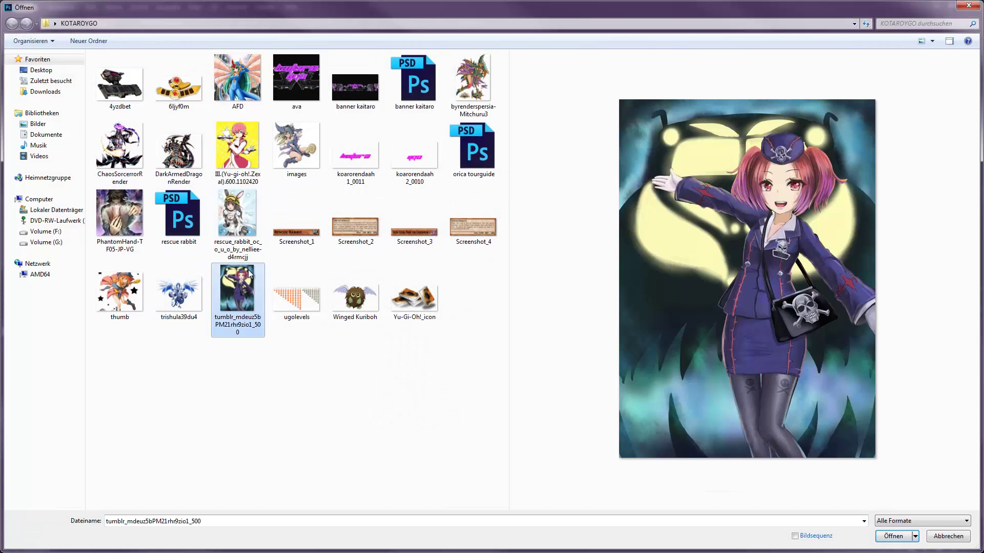
{"action": "double_click", "coordinate": [237, 77]}
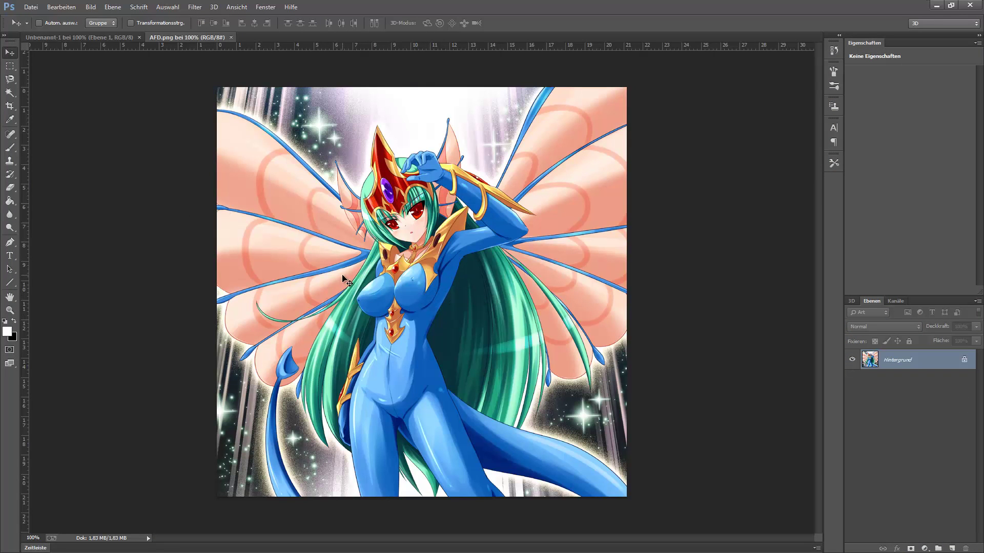
Step: Drag the AFD artwork into the card document and scale it to about 74% to fill it
{"action": "left_click_drag", "start_coordinate": [384, 233], "coordinate": [105, 39]}
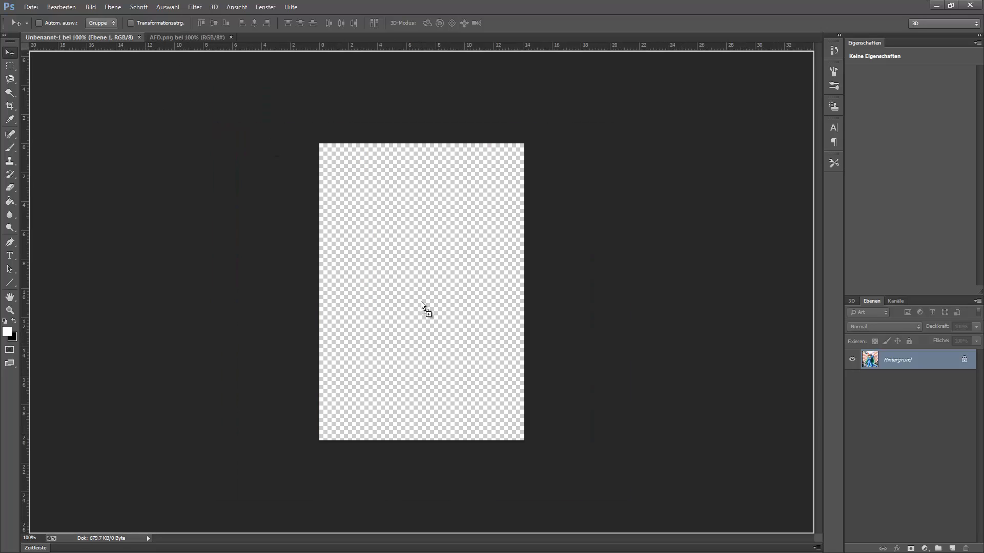
{"action": "mouse_move", "coordinate": [105, 39]}
{"action": "left_mouse_down"}
{"action": "mouse_move", "coordinate": [430, 326]}
{"action": "mouse_move", "coordinate": [388, 306]}
{"action": "left_mouse_up"}
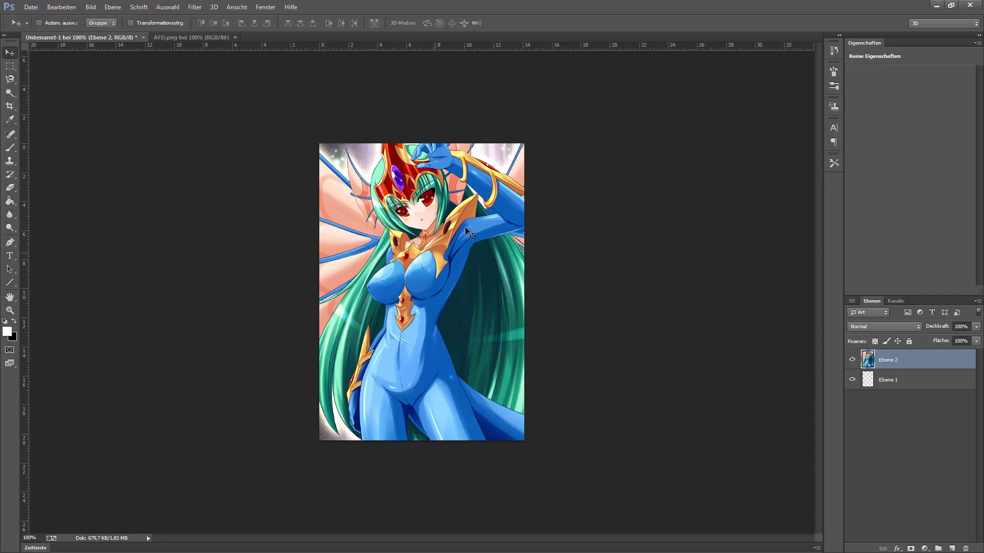
{"action": "key", "text": "ctrl+t"}
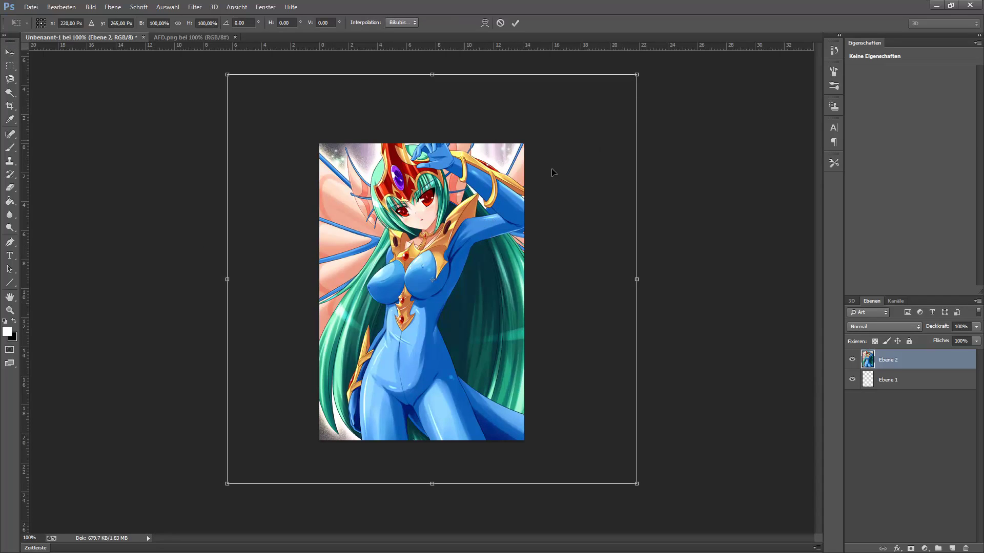
{"action": "left_click_drag", "start_coordinate": [451, 273], "coordinate": [448, 273]}
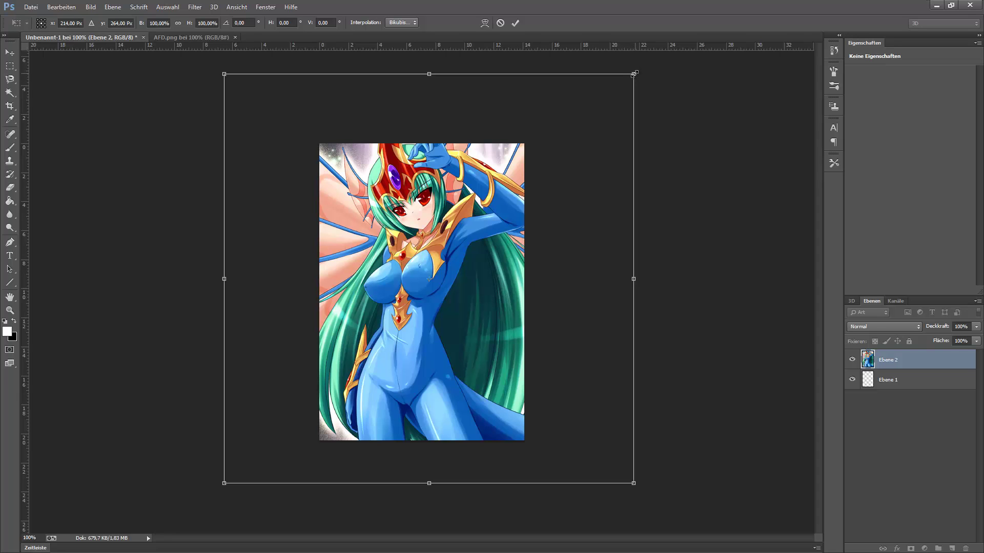
{"action": "left_click_drag", "start_coordinate": [634, 74], "coordinate": [480, 195]}
{"action": "left_click_drag", "start_coordinate": [439, 260], "coordinate": [500, 220]}
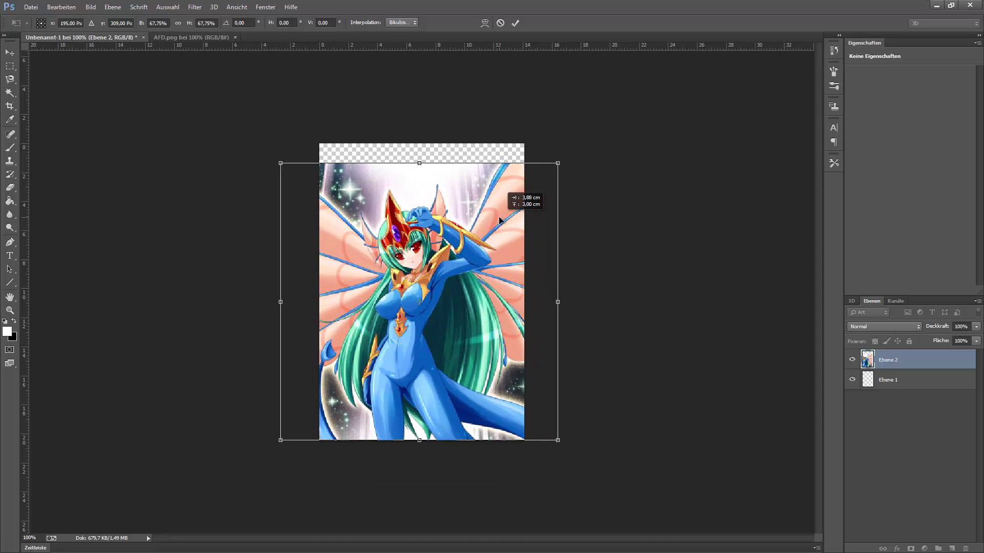
{"action": "left_click_drag", "start_coordinate": [560, 162], "coordinate": [581, 136]}
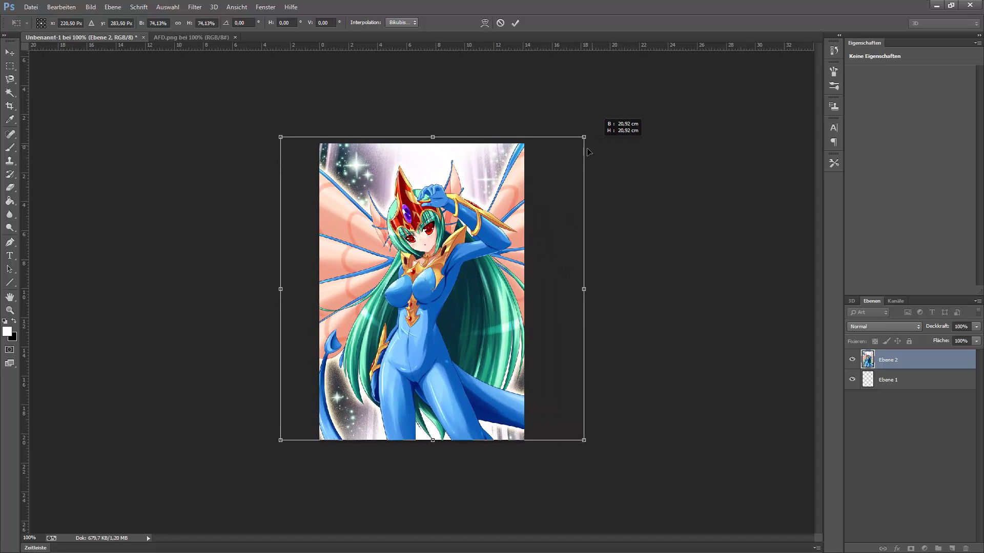
{"action": "left_click_drag", "start_coordinate": [550, 169], "coordinate": [547, 172]}
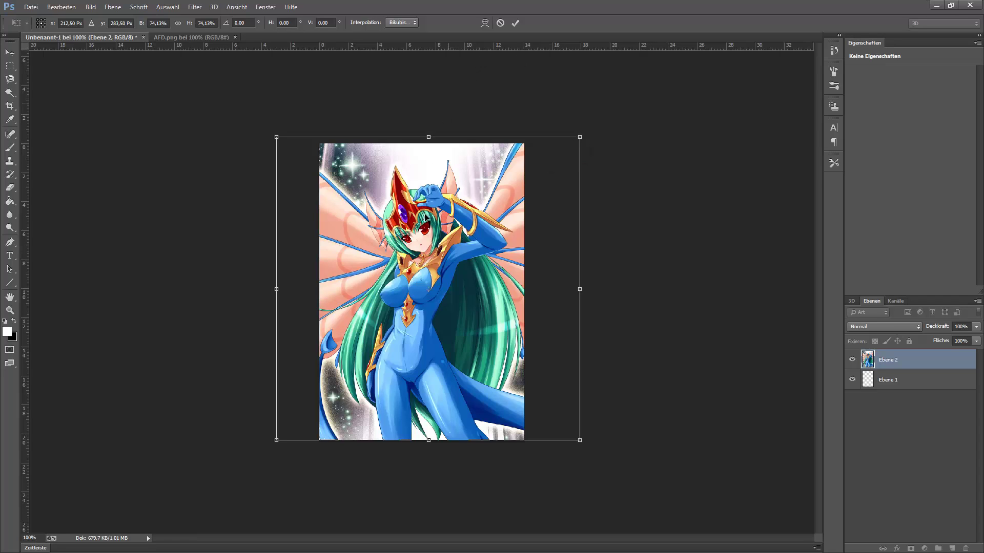
{"action": "left_click", "coordinate": [516, 22]}
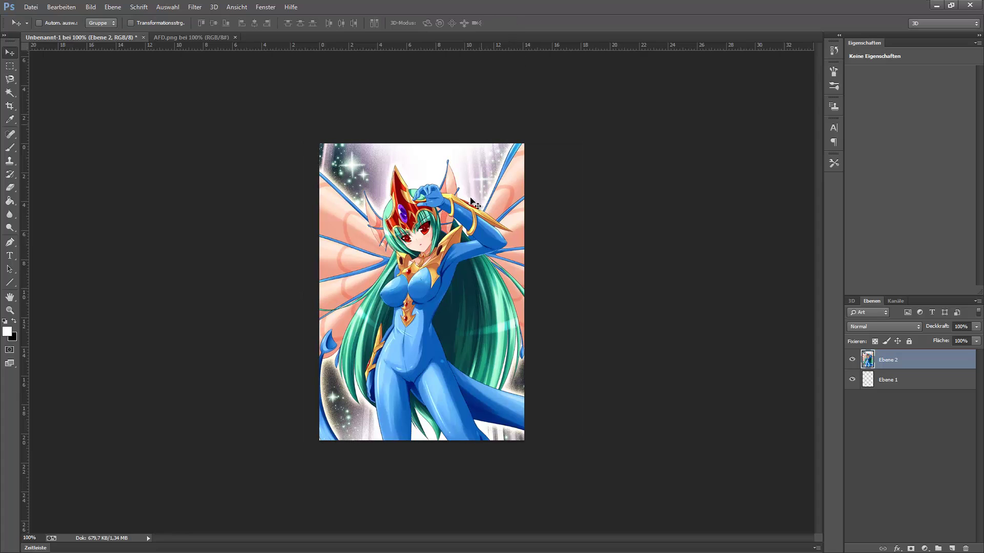
Step: Close the original AFD.png document
{"action": "scroll", "coordinate": [482, 210], "scroll_direction": "up", "scroll_amount": 3}
{"action": "scroll", "coordinate": [487, 220], "scroll_direction": "down", "scroll_amount": 2}
{"action": "scroll", "coordinate": [486, 219], "scroll_direction": "down", "scroll_amount": 1}
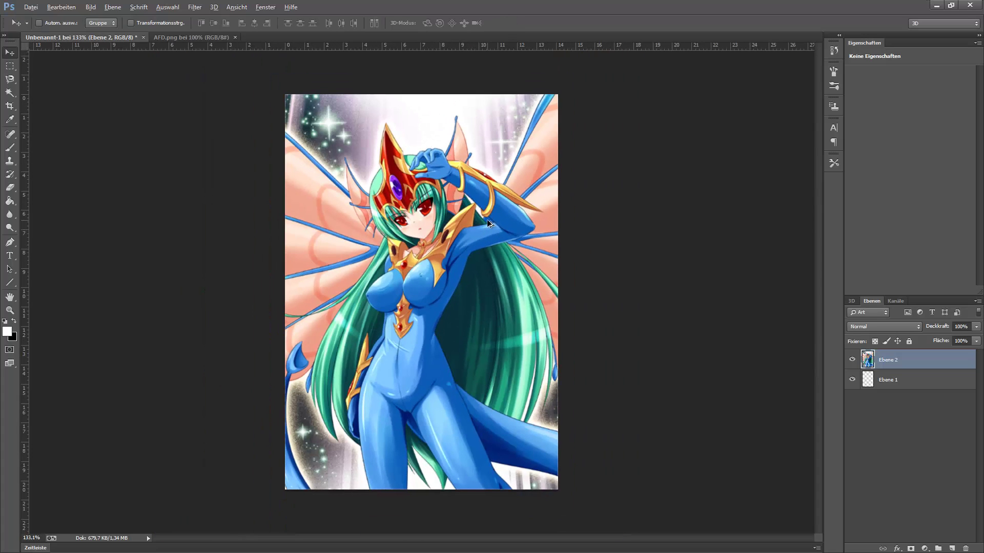
{"action": "scroll", "coordinate": [444, 265], "scroll_direction": "down", "scroll_amount": 3}
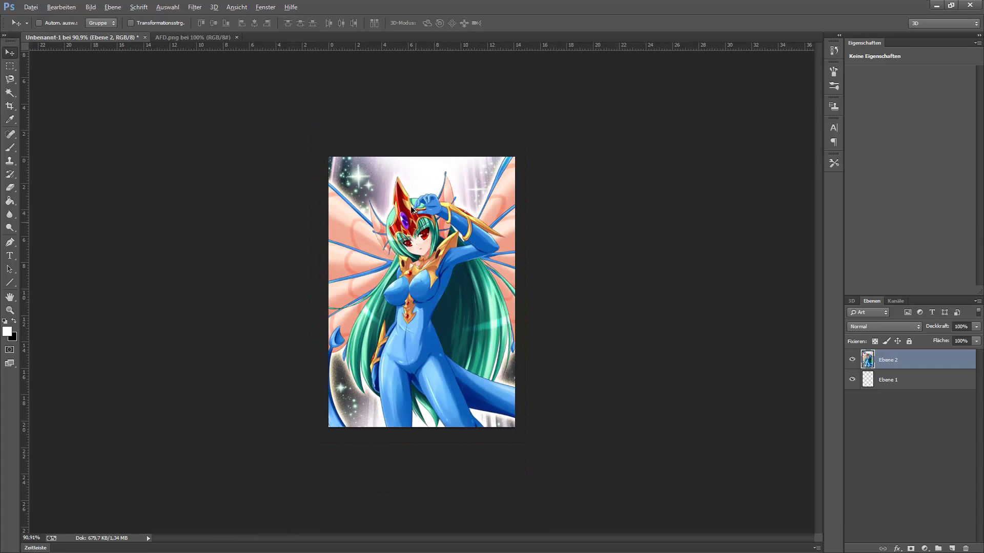
{"action": "scroll", "coordinate": [405, 160], "scroll_direction": "up", "scroll_amount": 3}
{"action": "scroll", "coordinate": [486, 162], "scroll_direction": "down", "scroll_amount": 2}
{"action": "scroll", "coordinate": [486, 162], "scroll_direction": "down", "scroll_amount": 1}
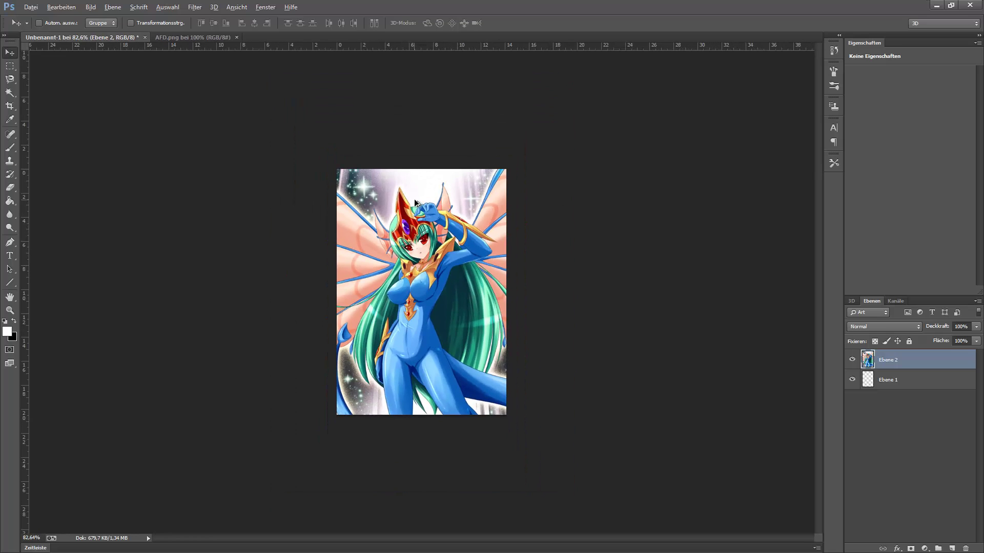
{"action": "scroll", "coordinate": [416, 203], "scroll_direction": "up", "scroll_amount": 2}
{"action": "left_click", "coordinate": [234, 36]}
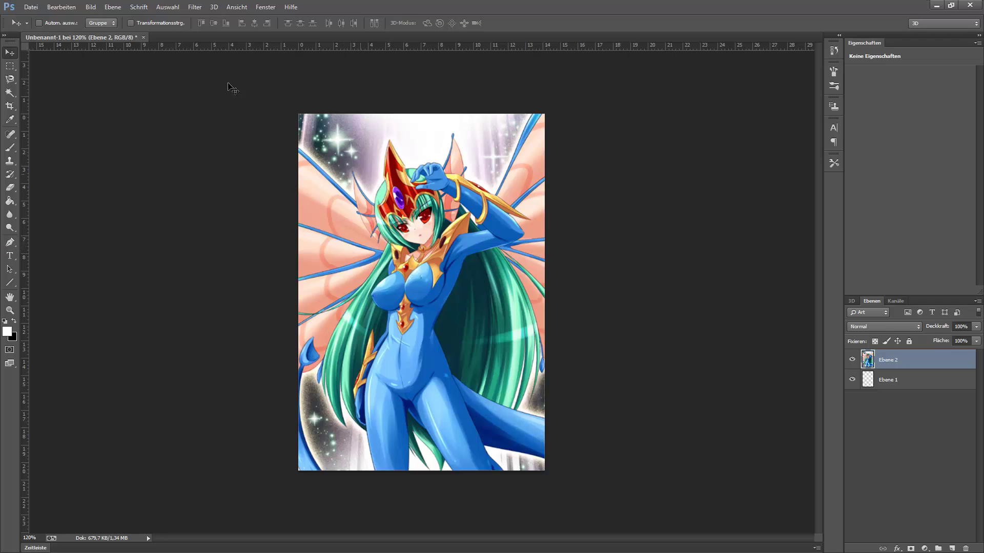
{"action": "left_click", "coordinate": [30, 7]}
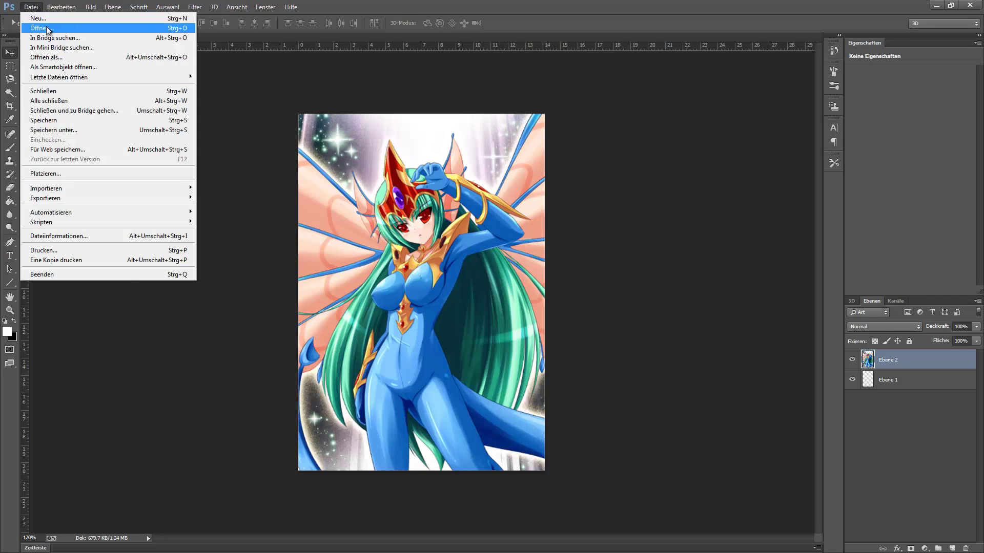
{"action": "left_click", "coordinate": [46, 28]}
{"action": "double_click", "coordinate": [259, 256]}
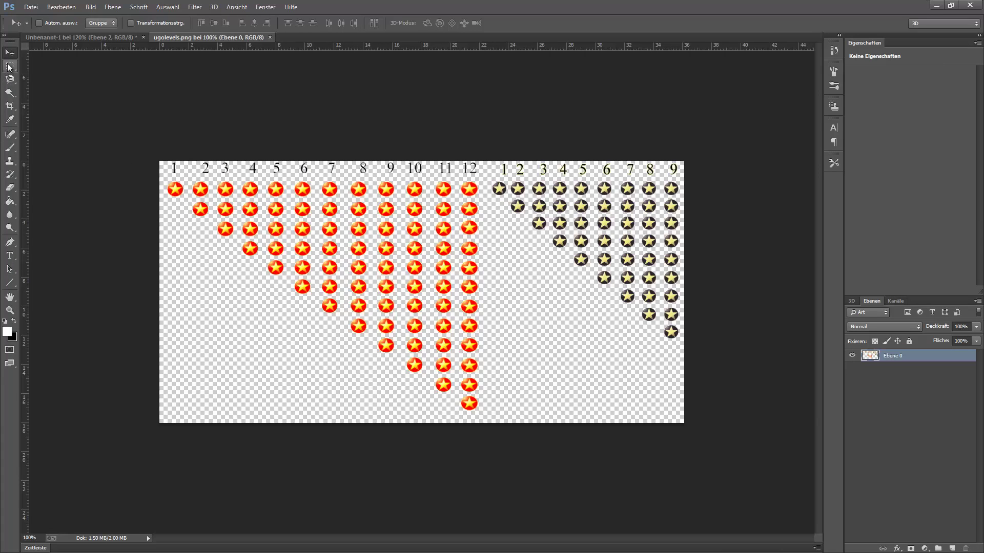
{"action": "left_click", "coordinate": [10, 66]}
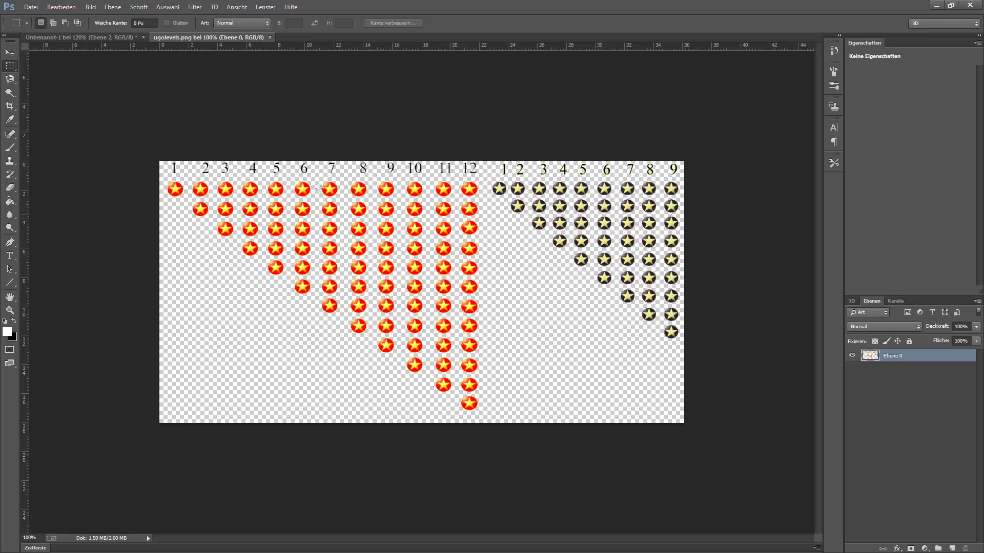
{"action": "left_click_drag", "start_coordinate": [320, 176], "coordinate": [354, 308]}
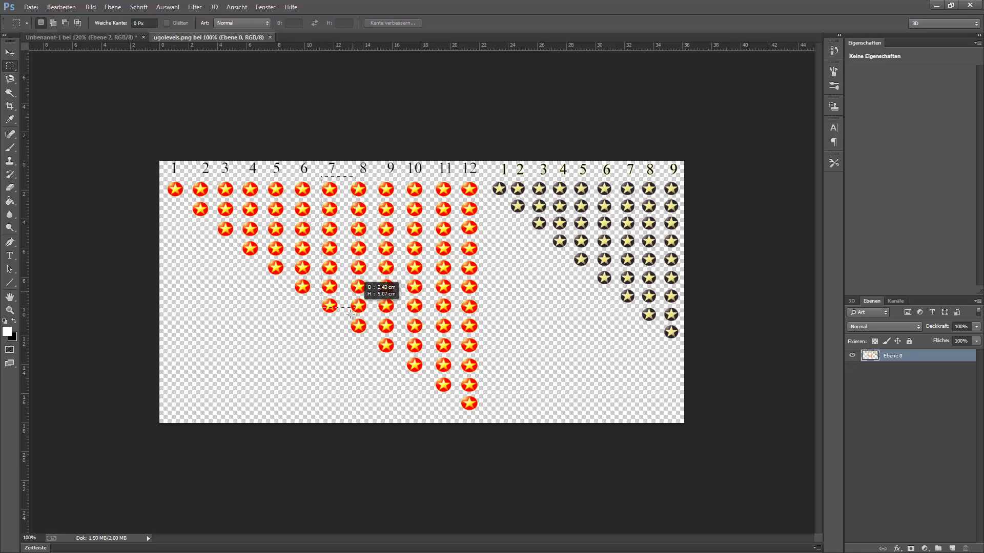
{"action": "left_click", "coordinate": [305, 241]}
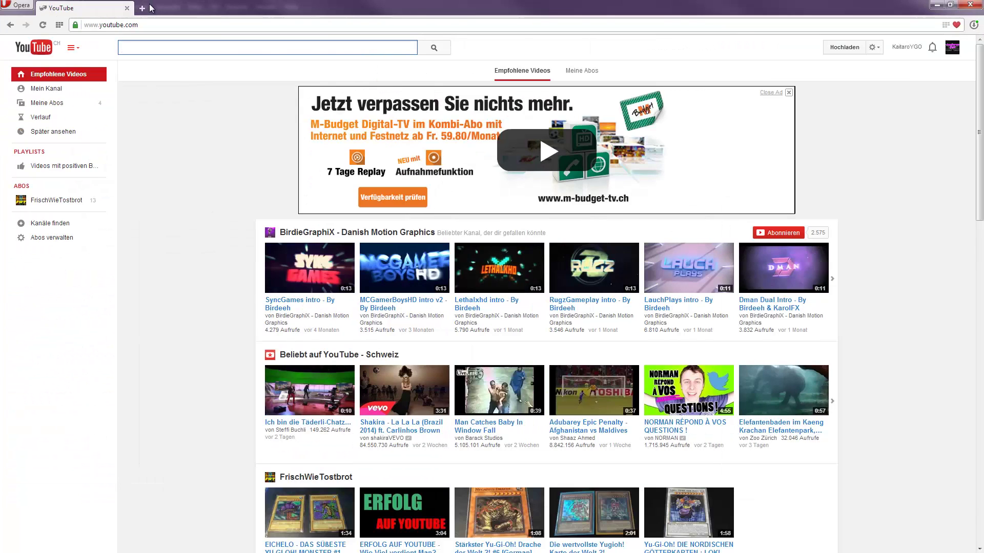
Step: Search 'duelist network' in a new tab and open duelingnetwork.com from the results
{"action": "left_click", "coordinate": [143, 9]}
{"action": "type", "text": "d"}
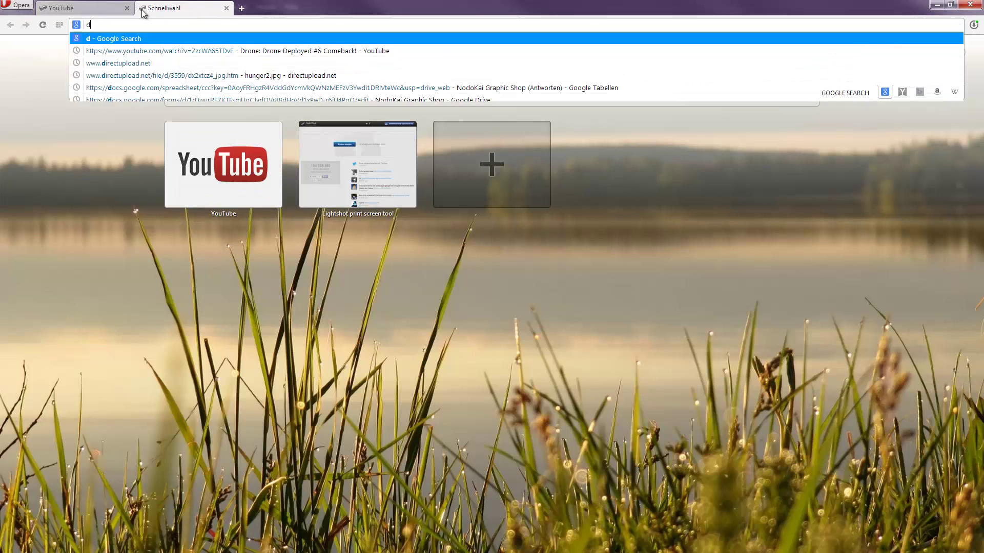
{"action": "type", "text": "u"}
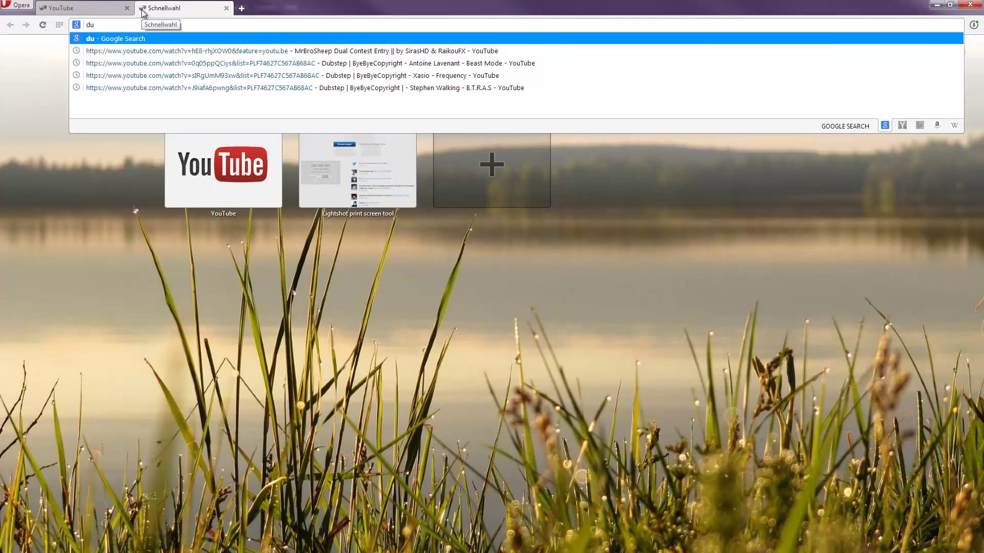
{"action": "type", "text": "elist netw"}
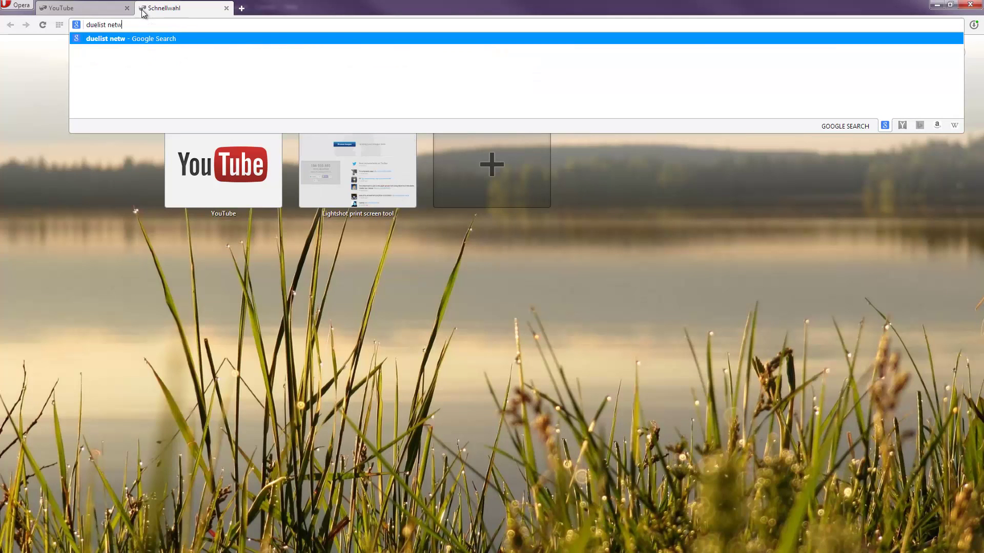
{"action": "type", "text": "ork"}
{"action": "key", "text": "Return"}
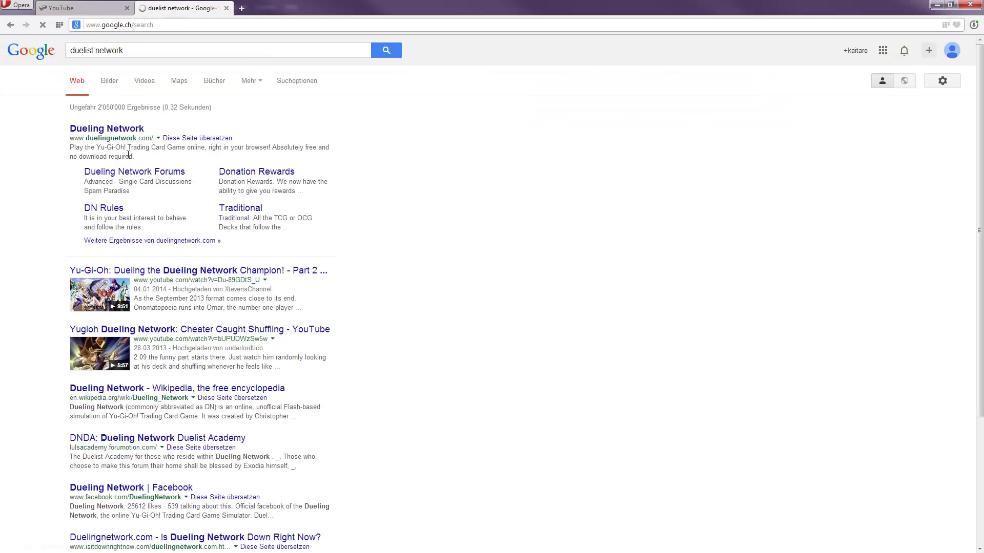
{"action": "left_click", "coordinate": [138, 130]}
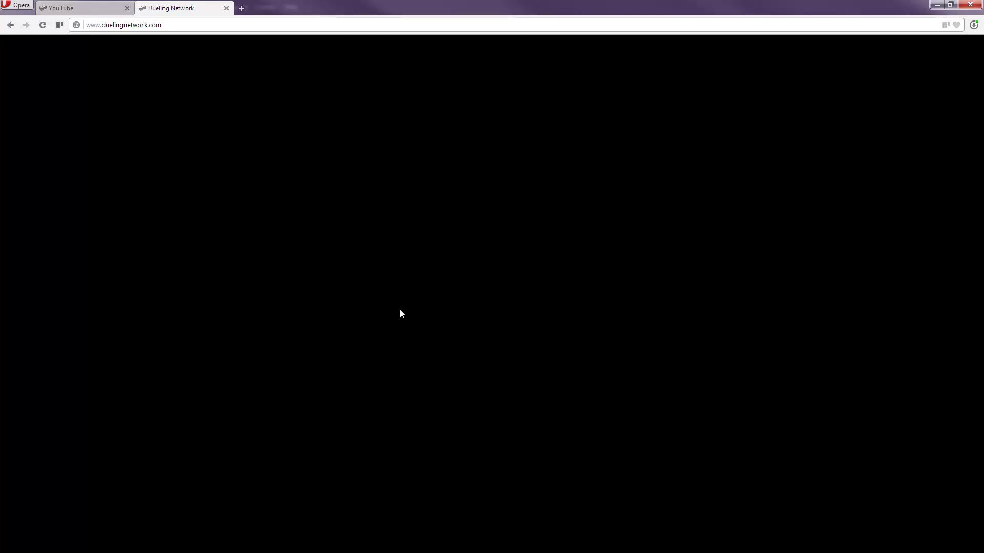
Step: Reload Dueling Network, skip the intro and enter the Deck Constructor via DUEL
{"action": "left_click", "coordinate": [43, 24]}
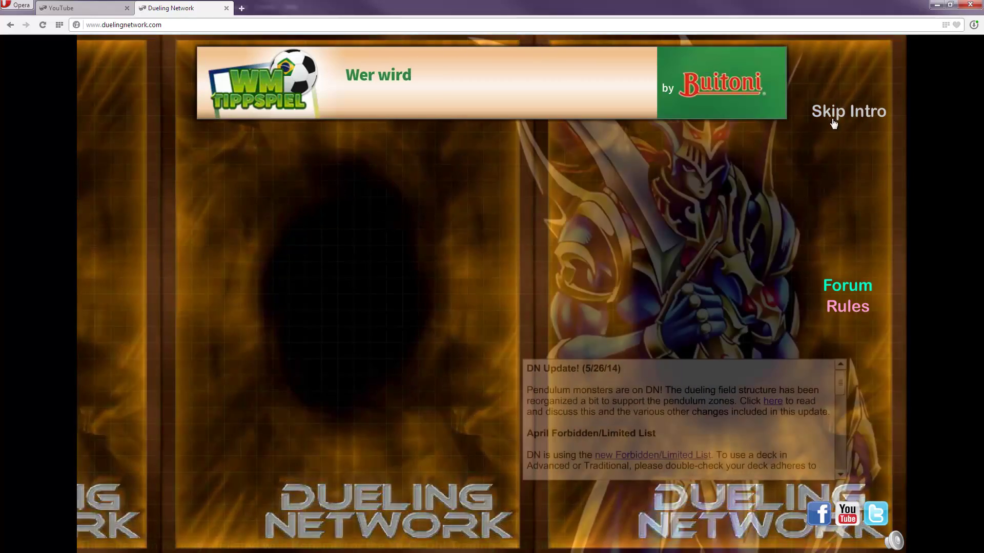
{"action": "left_click", "coordinate": [832, 115]}
{"action": "left_click", "coordinate": [336, 424]}
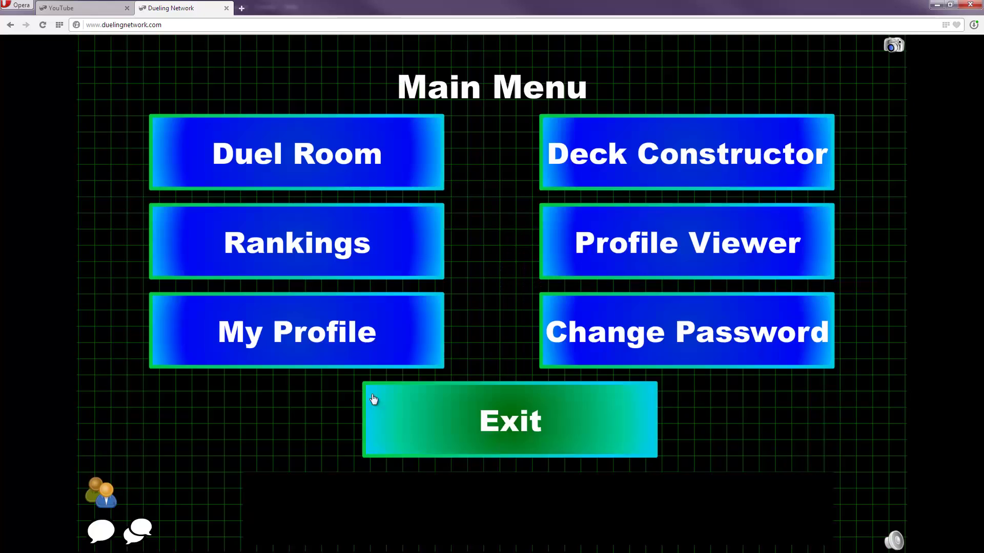
{"action": "left_click", "coordinate": [638, 164]}
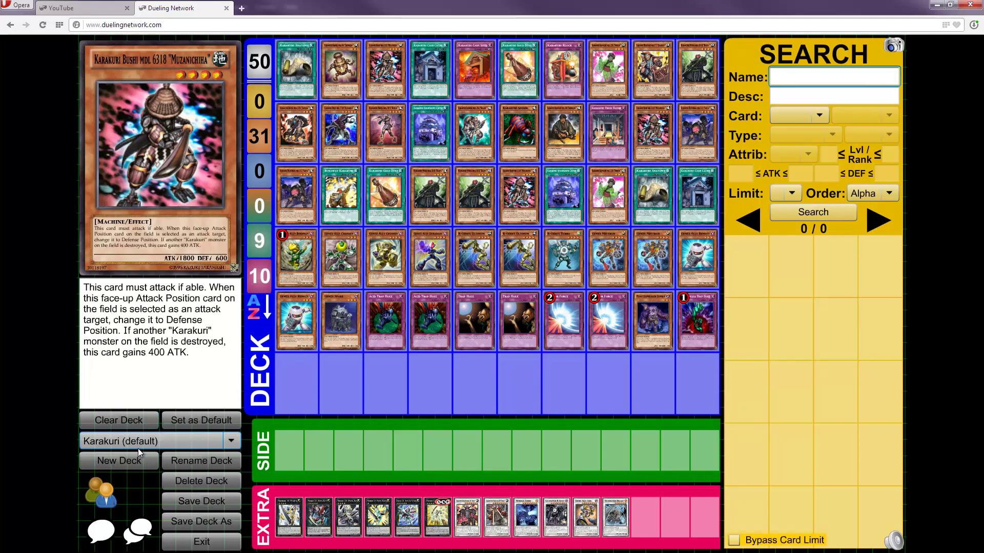
Step: Clear the Karakuri deck and focus the card Name search field
{"action": "left_click", "coordinate": [121, 420]}
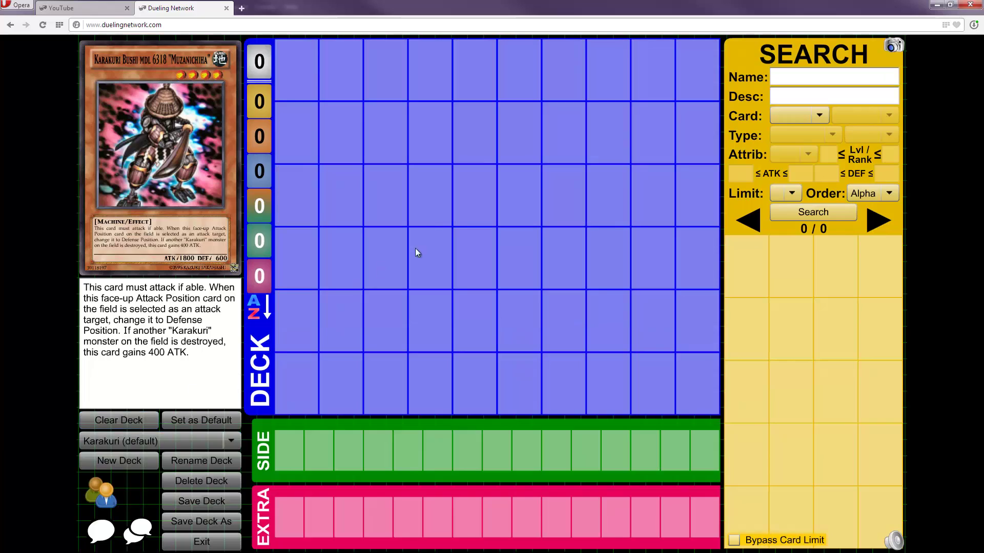
{"action": "left_click", "coordinate": [803, 75]}
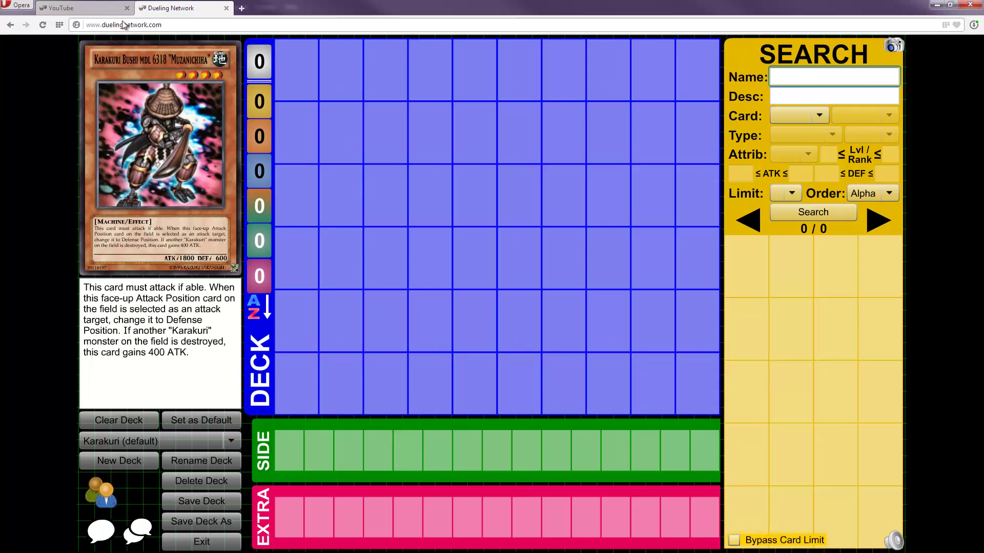
{"action": "left_click", "coordinate": [105, 8]}
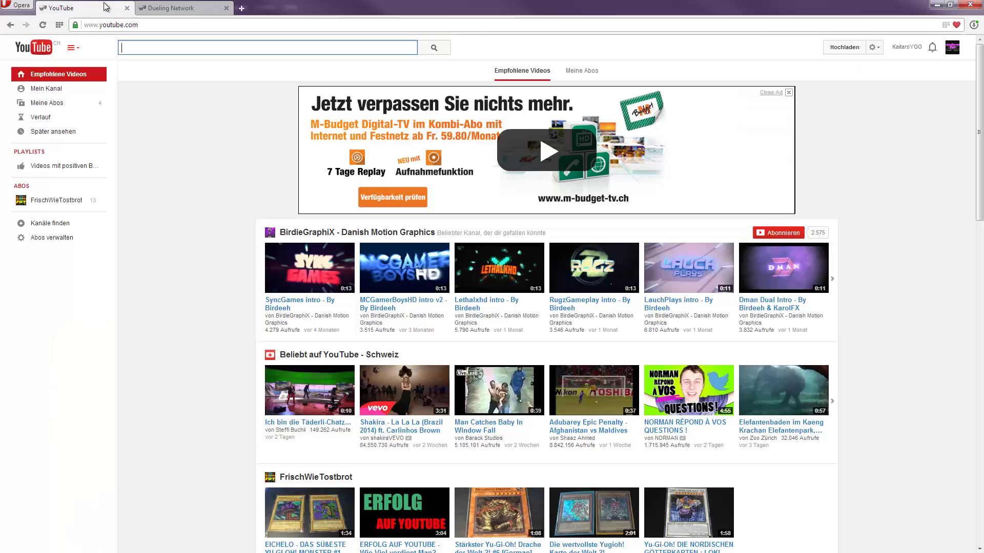
{"action": "left_click", "coordinate": [181, 6]}
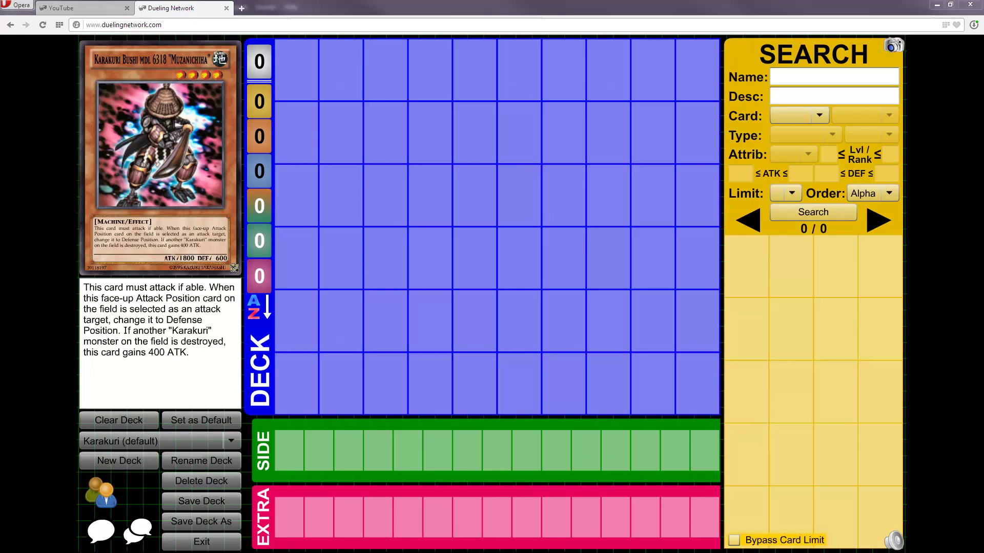
Step: Try 'antiker feen' in a new tab, then run a first card-name search in the deck editor
{"action": "left_click", "coordinate": [242, 8]}
{"action": "type", "text": "ant"}
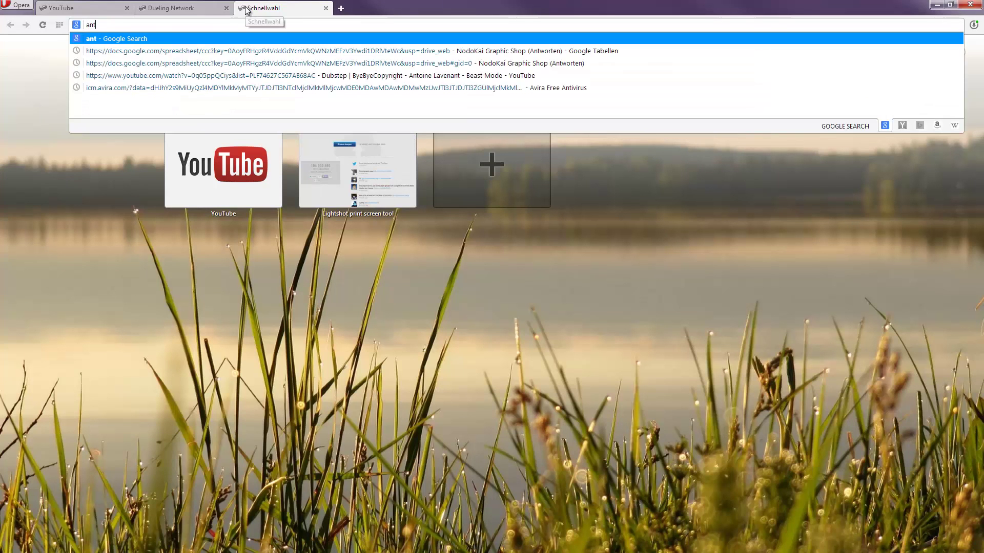
{"action": "type", "text": "iker feen"}
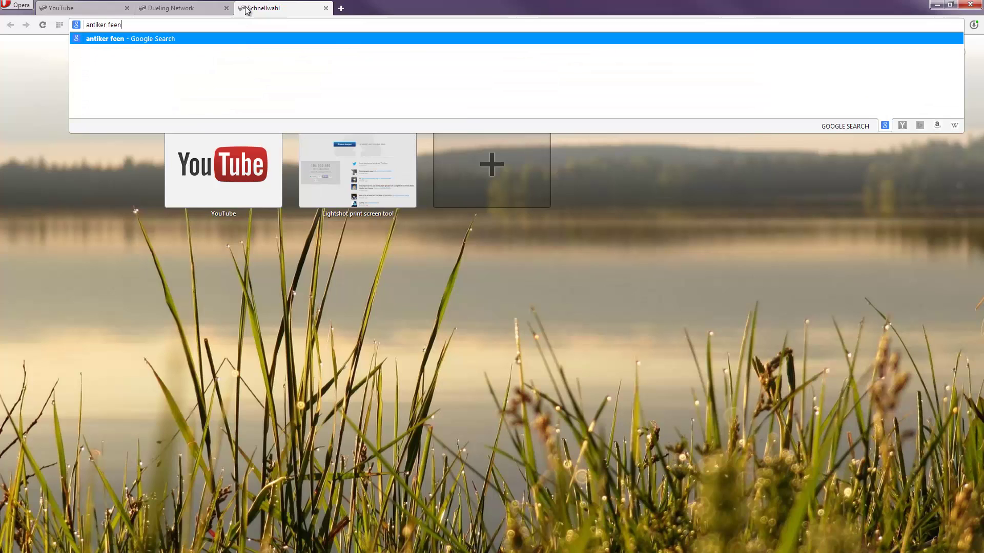
{"action": "left_click", "coordinate": [325, 8]}
{"action": "left_click", "coordinate": [827, 75]}
{"action": "type", "text": "an"}
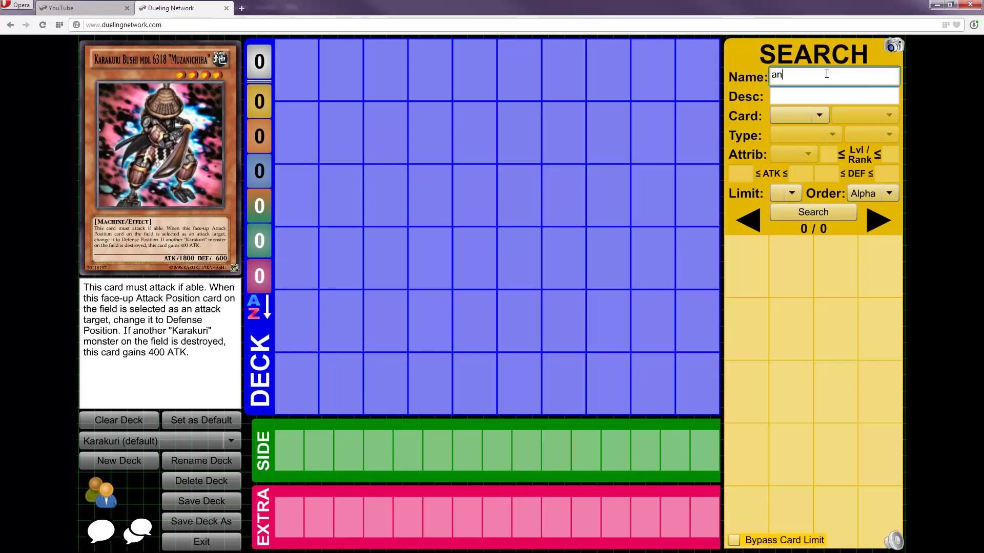
{"action": "type", "text": "cient fairydragon"}
{"action": "key", "text": "Return"}
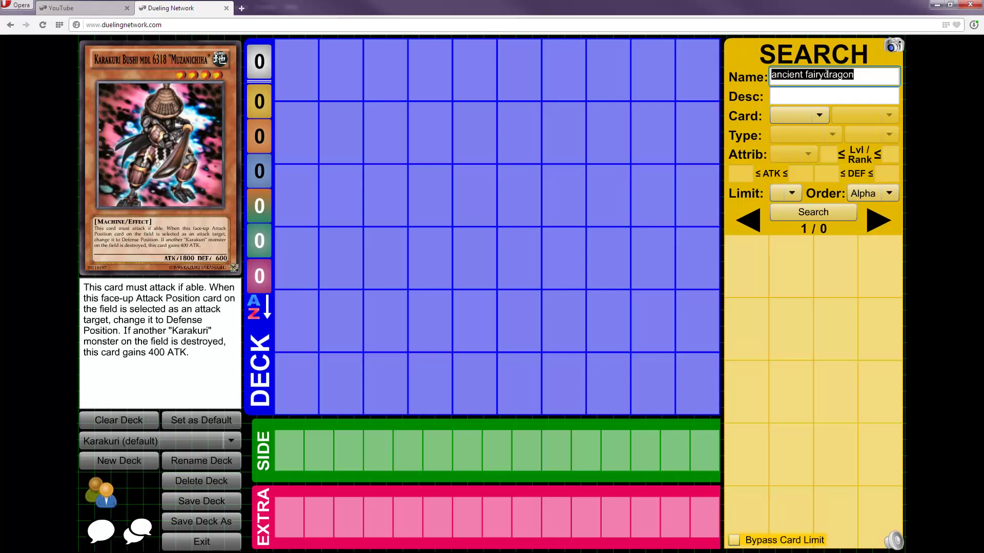
{"action": "left_click", "coordinate": [838, 75]}
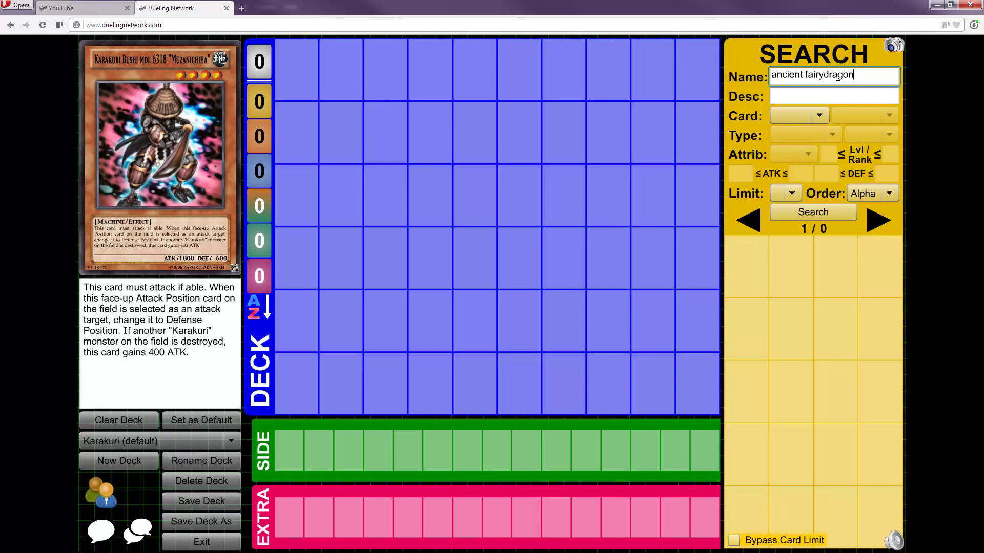
Step: Search the card database for 'fairydragon' and then 'ancient'
{"action": "double_click", "coordinate": [803, 76]}
{"action": "key", "text": "BackSpace"}
{"action": "key", "text": "ctrl+a"}
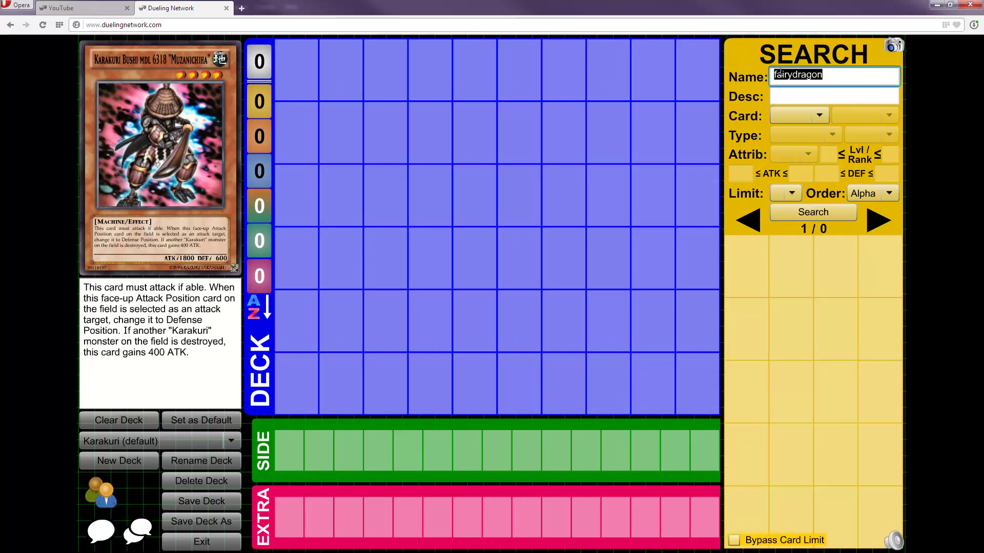
{"action": "key", "text": "Return"}
{"action": "left_click", "coordinate": [776, 76]}
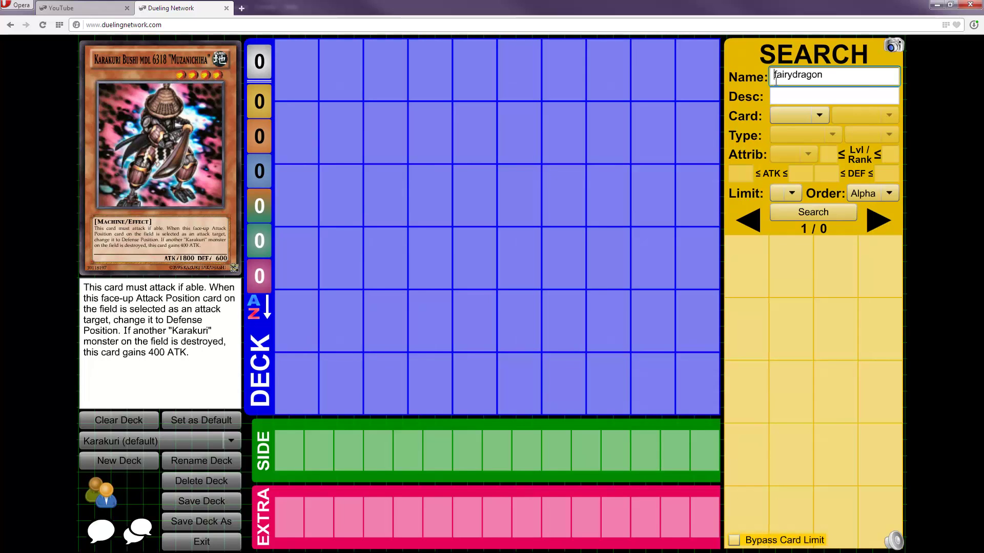
{"action": "left_click_drag", "start_coordinate": [775, 76], "coordinate": [821, 76]}
{"action": "key", "text": "Return"}
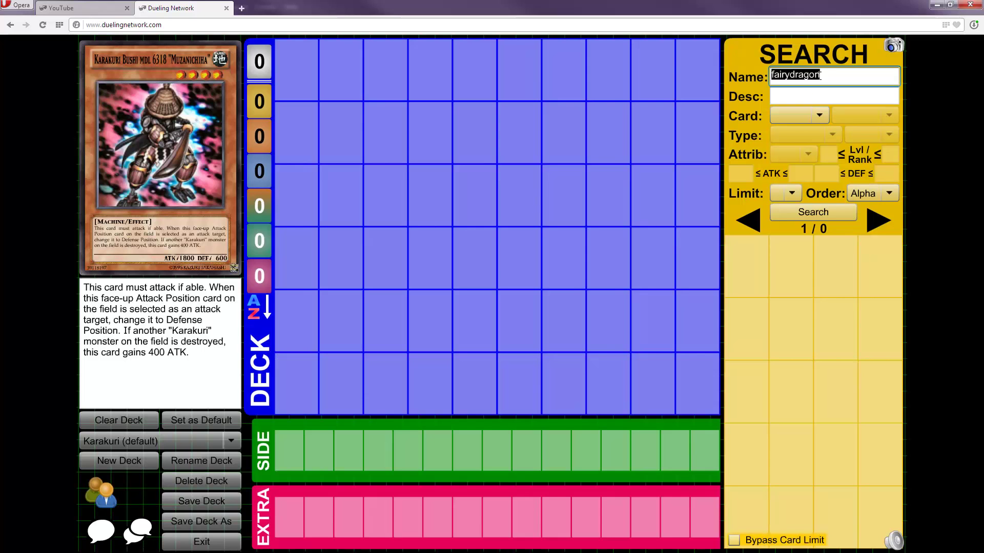
{"action": "type", "text": "an"}
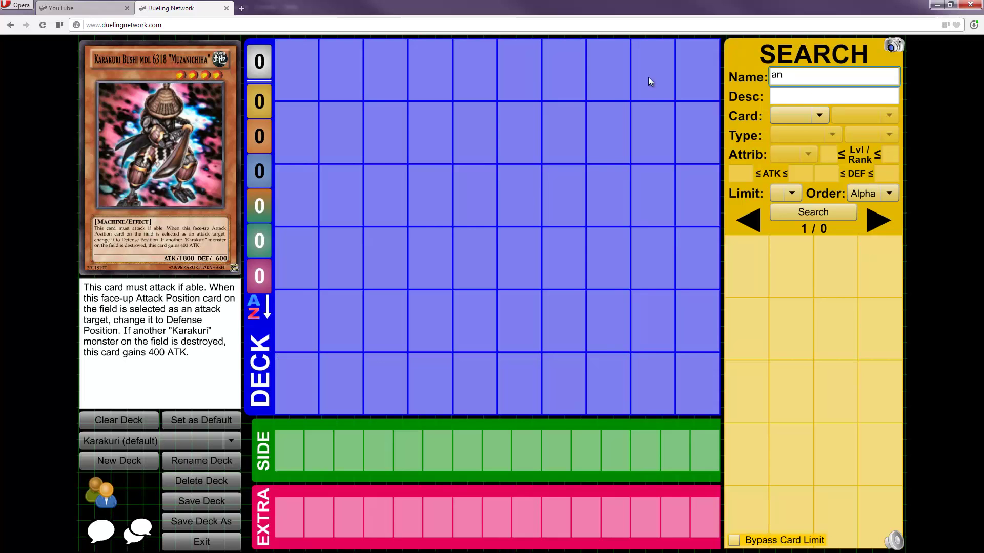
{"action": "type", "text": "cient"}
{"action": "key", "text": "Return"}
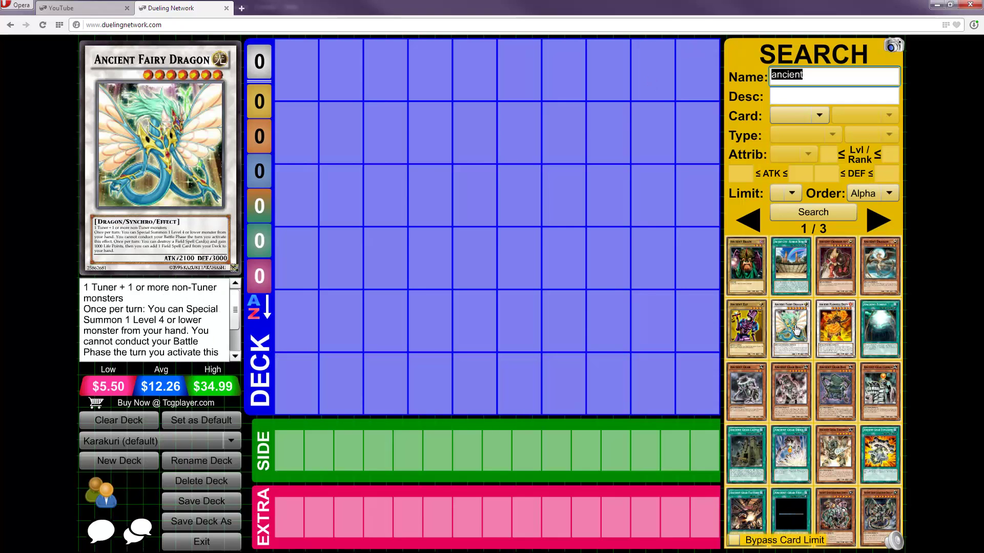
Step: Add Ancient Fairy Dragon to the Extra deck and clear the name search
{"action": "left_click_drag", "start_coordinate": [796, 331], "coordinate": [302, 72]}
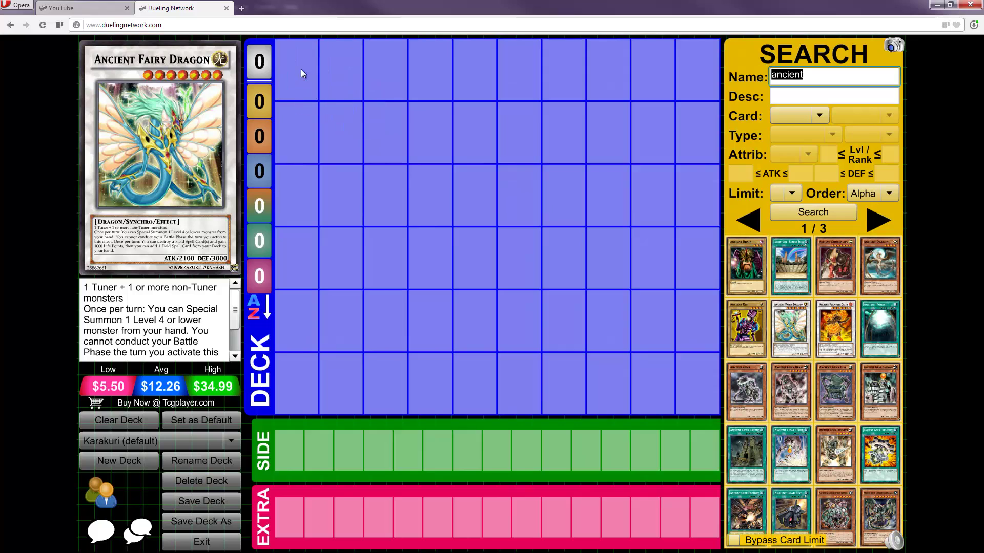
{"action": "left_click_drag", "start_coordinate": [802, 343], "coordinate": [303, 525]}
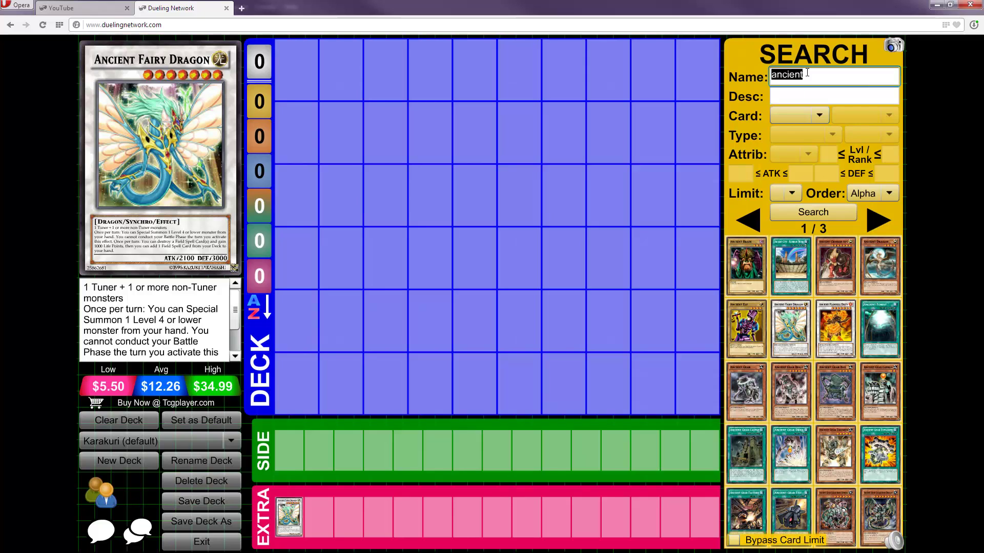
{"action": "key", "text": "BackSpace"}
Step: Screen-capture the Ancient Fairy Dragon card art from the preview
{"action": "key", "text": "Print"}
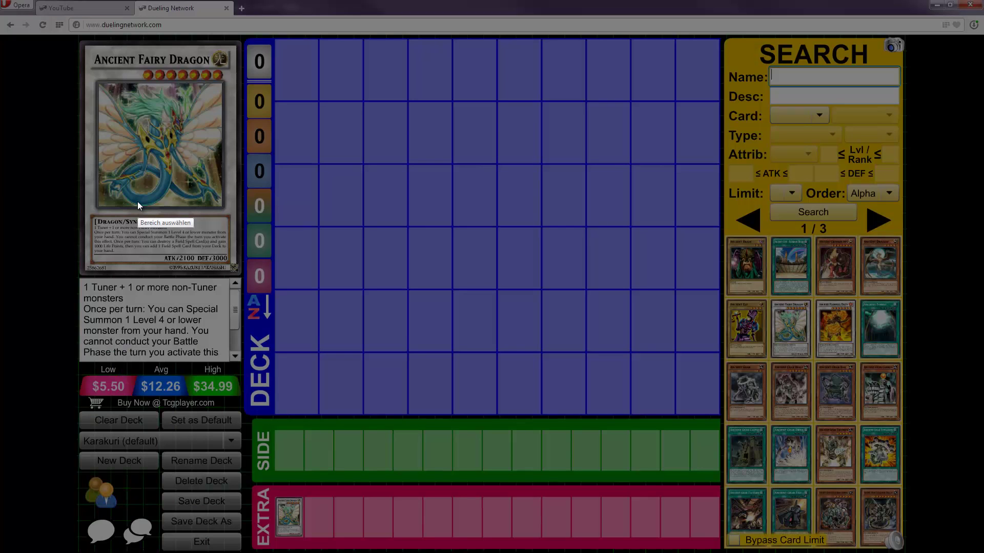
{"action": "left_click_drag", "start_coordinate": [120, 87], "coordinate": [284, 210]}
{"action": "left_click", "coordinate": [276, 221]}
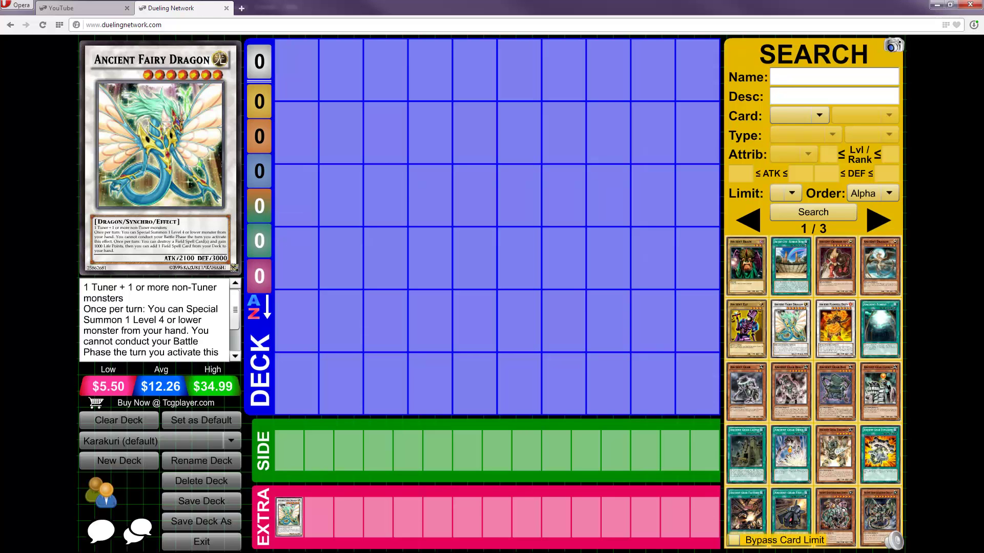
Step: Search Google for 'prnt scrn' in a new tab and open the Lightshot site
{"action": "left_click", "coordinate": [241, 8]}
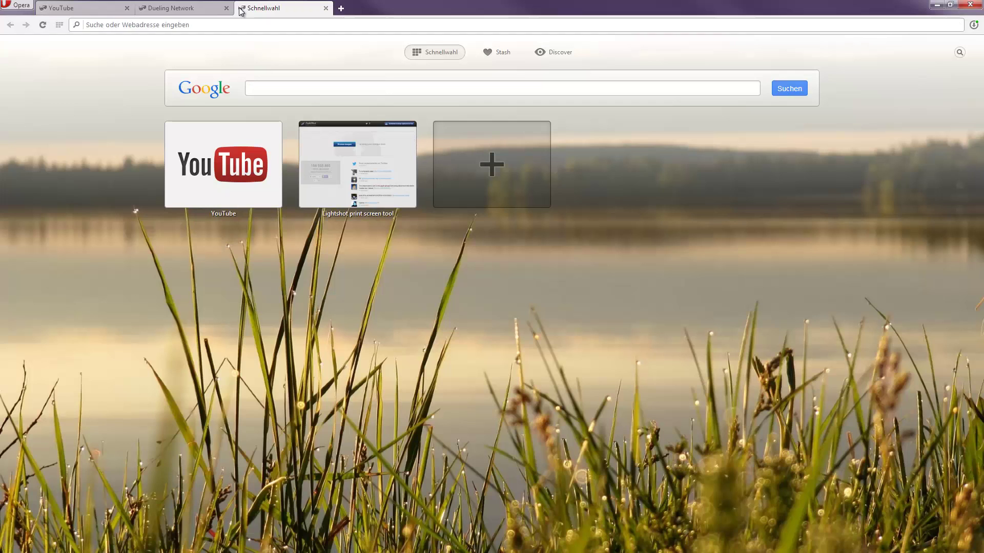
{"action": "type", "text": "prnt sc"}
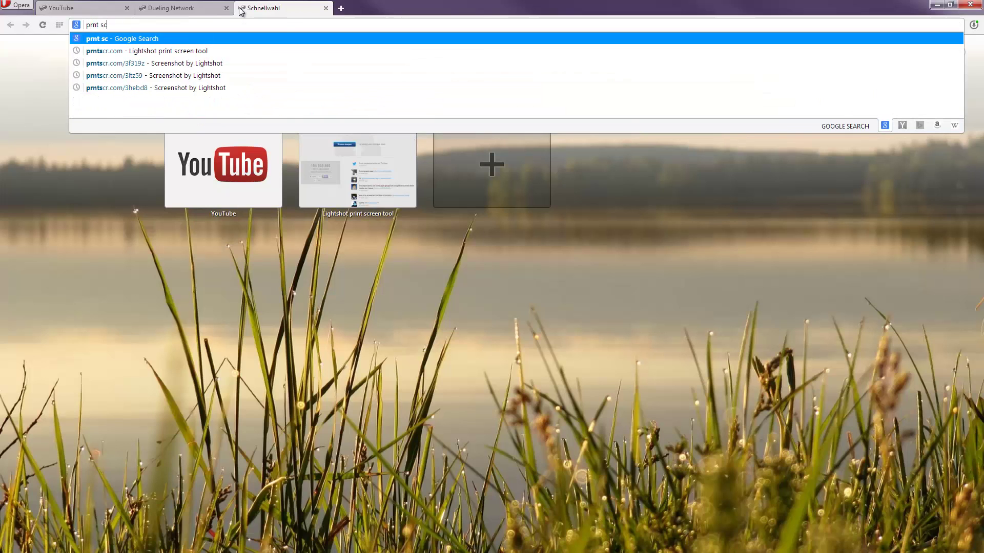
{"action": "type", "text": "rn"}
{"action": "key", "text": "Return"}
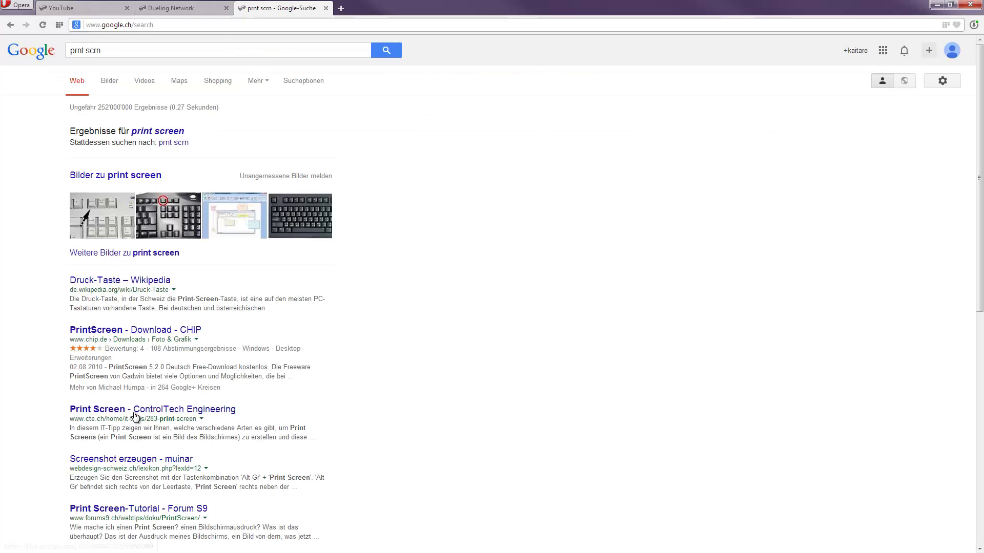
{"action": "scroll", "coordinate": [138, 414], "scroll_direction": "down", "scroll_amount": 2}
{"action": "scroll", "coordinate": [138, 407], "scroll_direction": "down", "scroll_amount": 1}
{"action": "scroll", "coordinate": [137, 399], "scroll_direction": "down", "scroll_amount": 3}
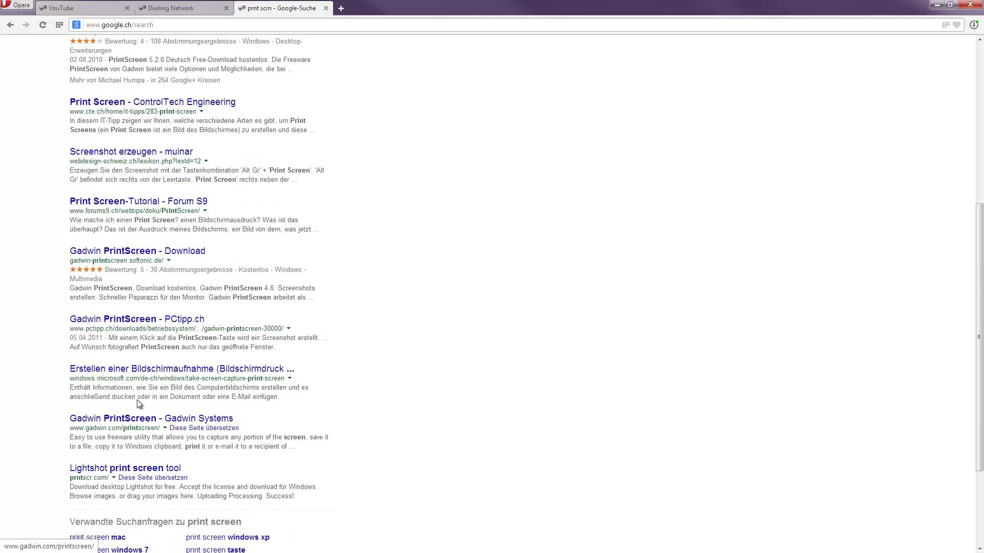
{"action": "scroll", "coordinate": [142, 178], "scroll_direction": "up", "scroll_amount": 6}
{"action": "scroll", "coordinate": [143, 178], "scroll_direction": "down", "scroll_amount": 9}
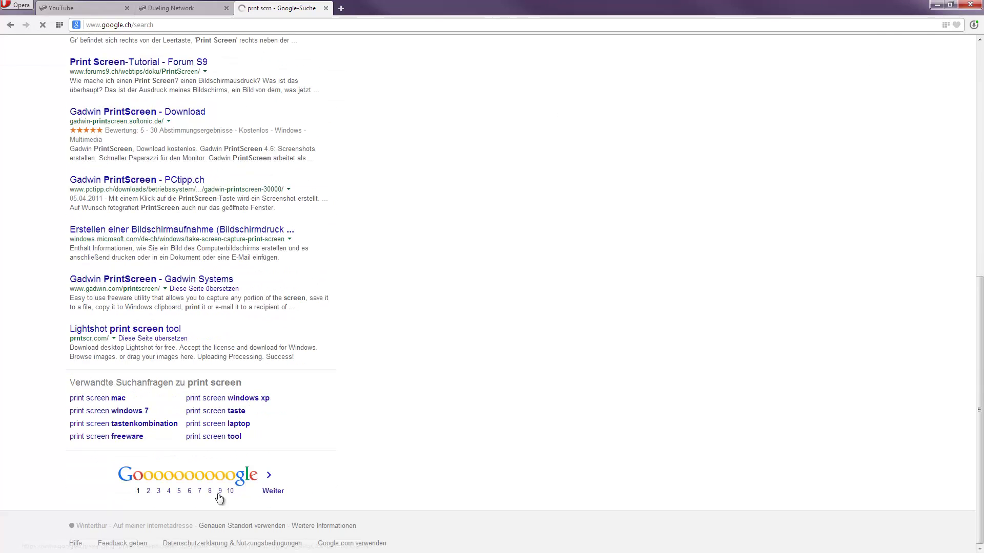
{"action": "left_click", "coordinate": [115, 332]}
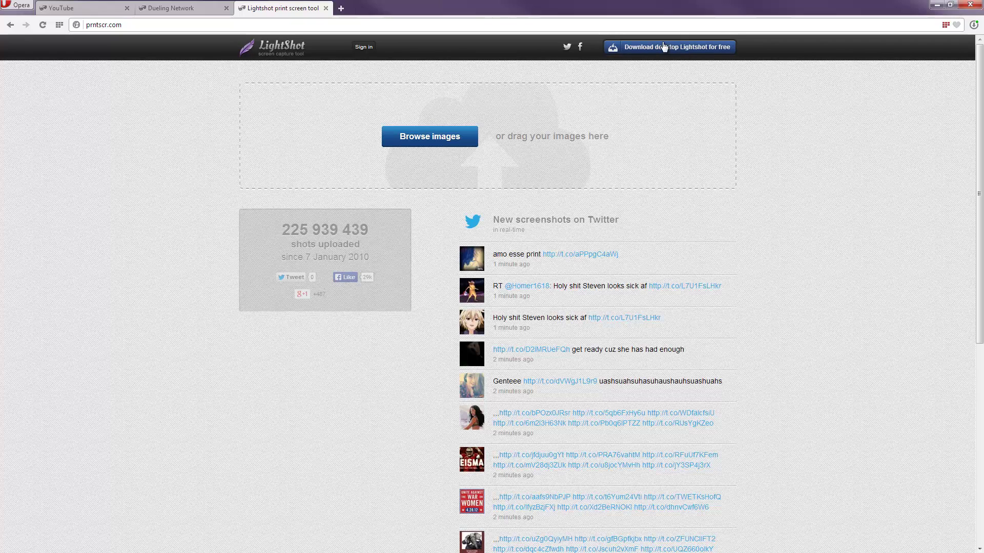
Step: Dismiss the Lightshot download terms overlay and return to the Dueling Network tab
{"action": "left_click", "coordinate": [660, 47]}
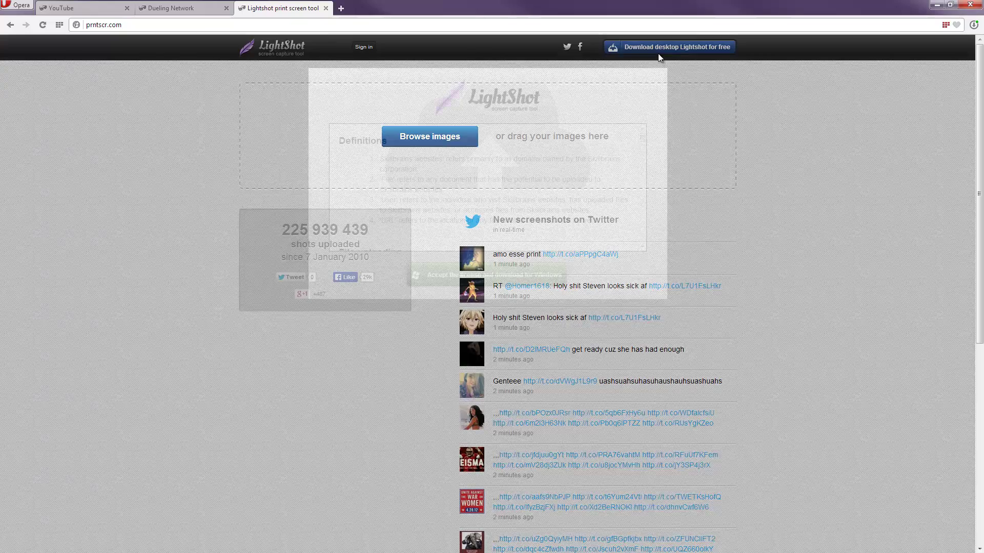
{"action": "left_click", "coordinate": [679, 231]}
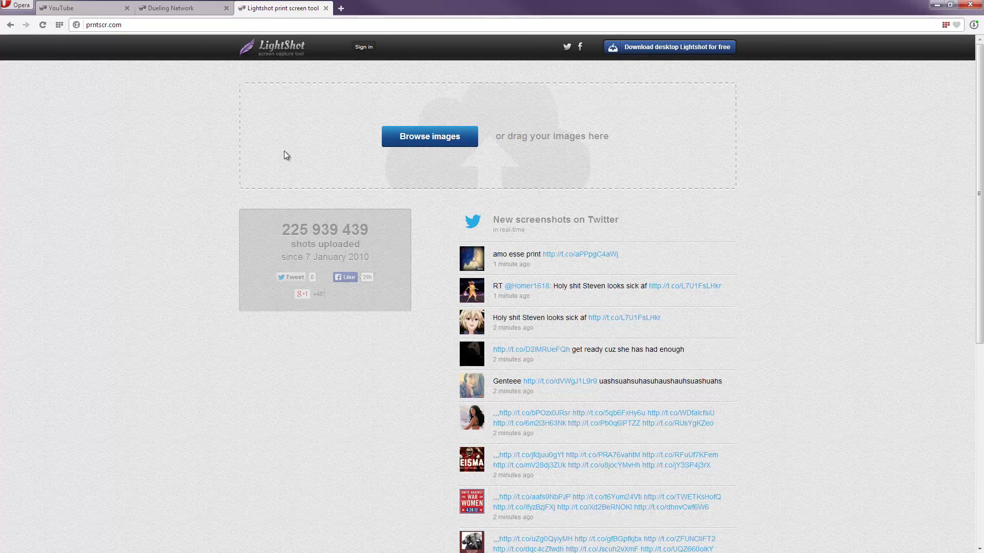
{"action": "left_click", "coordinate": [216, 8]}
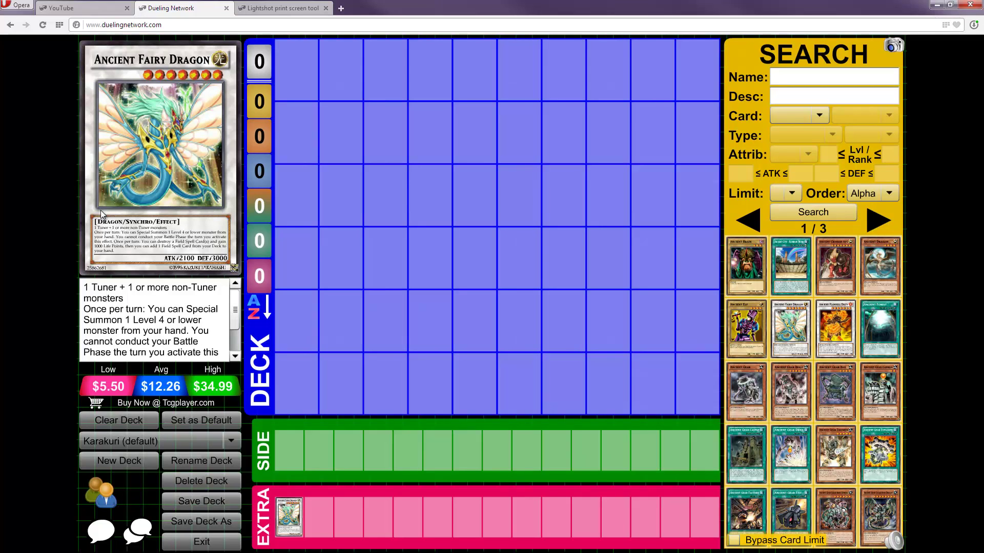
Step: Capture the Ancient Fairy Dragon title bar with Lightshot and save it as Screenshot_5 PNG
{"action": "key", "text": "Print"}
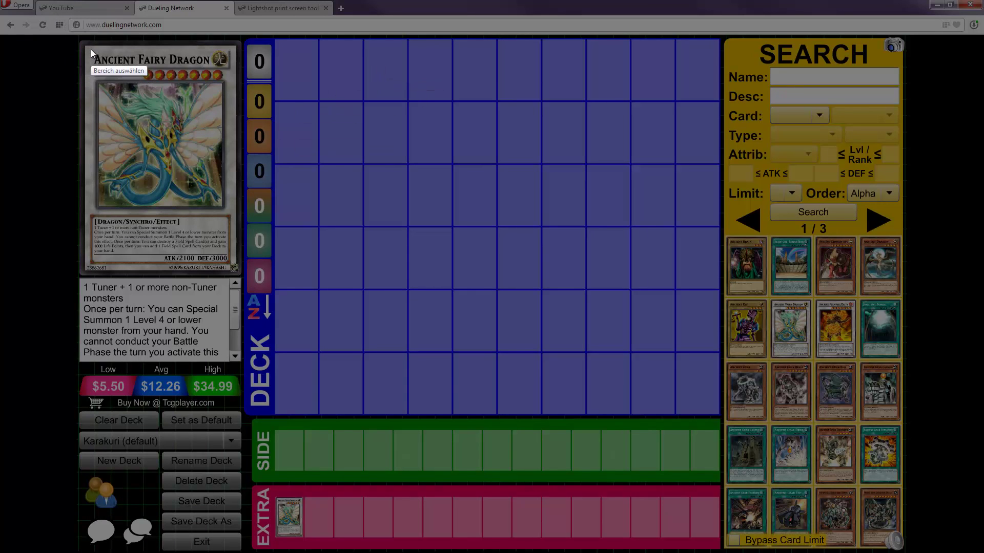
{"action": "left_click_drag", "start_coordinate": [90, 50], "coordinate": [229, 68]}
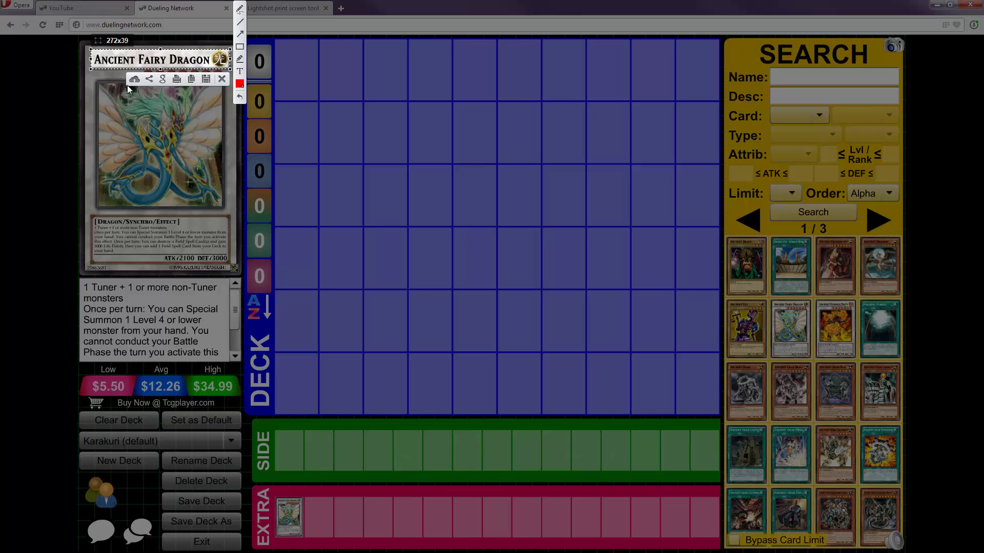
{"action": "left_click", "coordinate": [205, 80]}
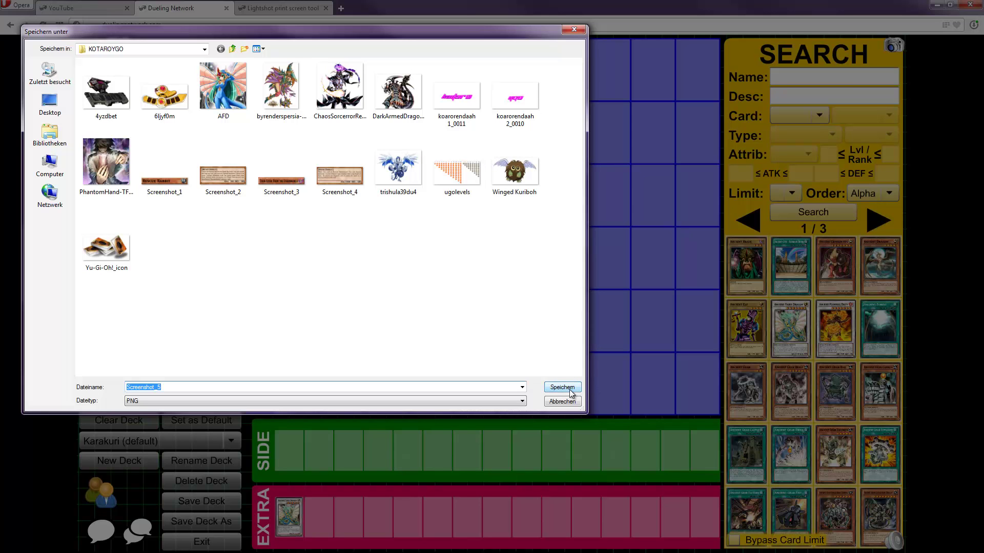
{"action": "left_click", "coordinate": [562, 388]}
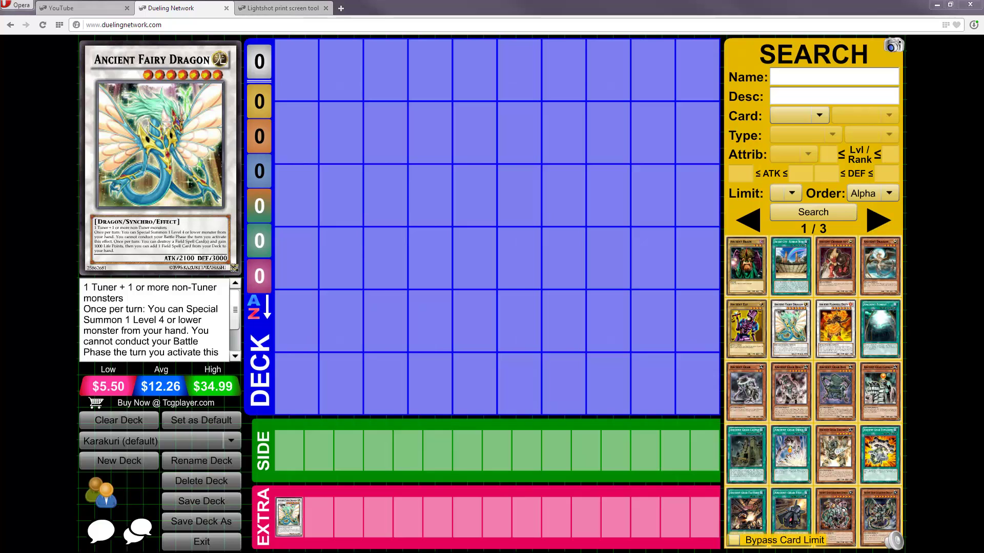
{"action": "key", "text": "alt+Tab"}
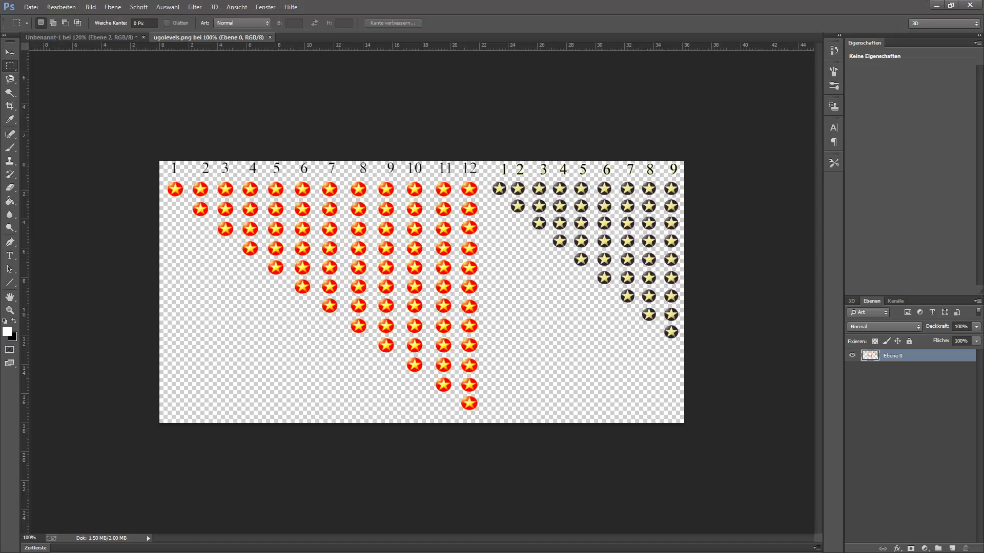
Step: In Photoshop, open the Screenshot_5 title bar capture from the Unbenannt-1 workspace
{"action": "left_click", "coordinate": [130, 38]}
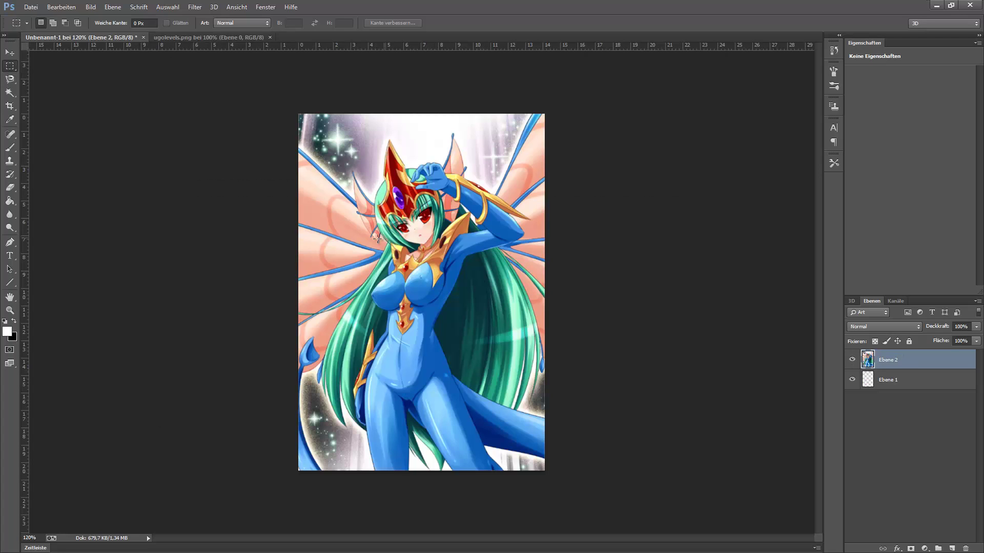
{"action": "left_click", "coordinate": [871, 395]}
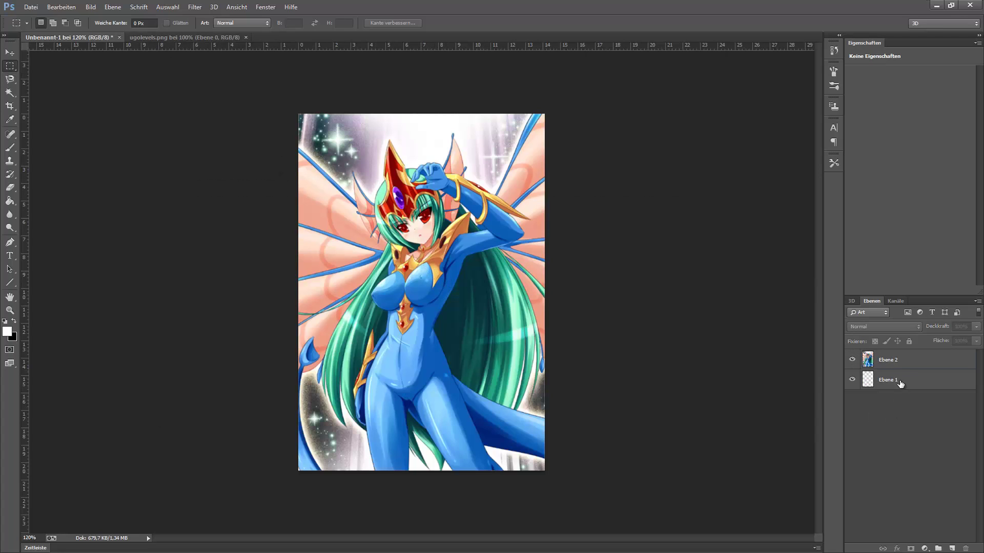
{"action": "left_click", "coordinate": [31, 7]}
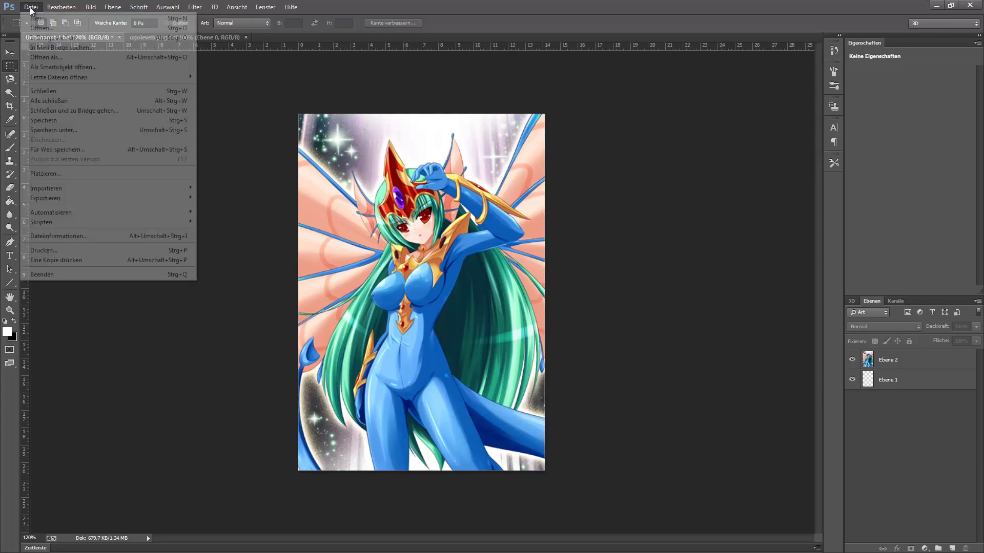
{"action": "left_click", "coordinate": [31, 26]}
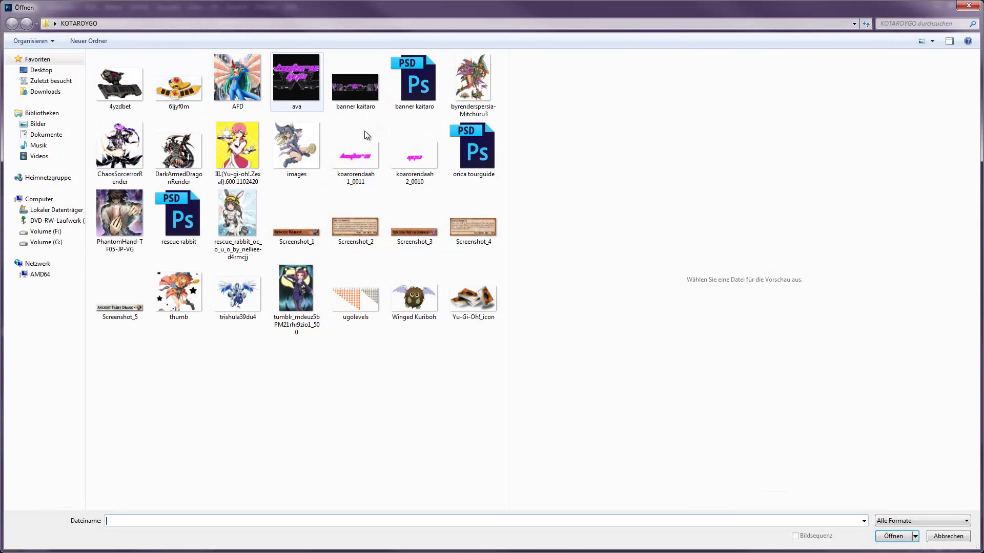
{"action": "double_click", "coordinate": [124, 305]}
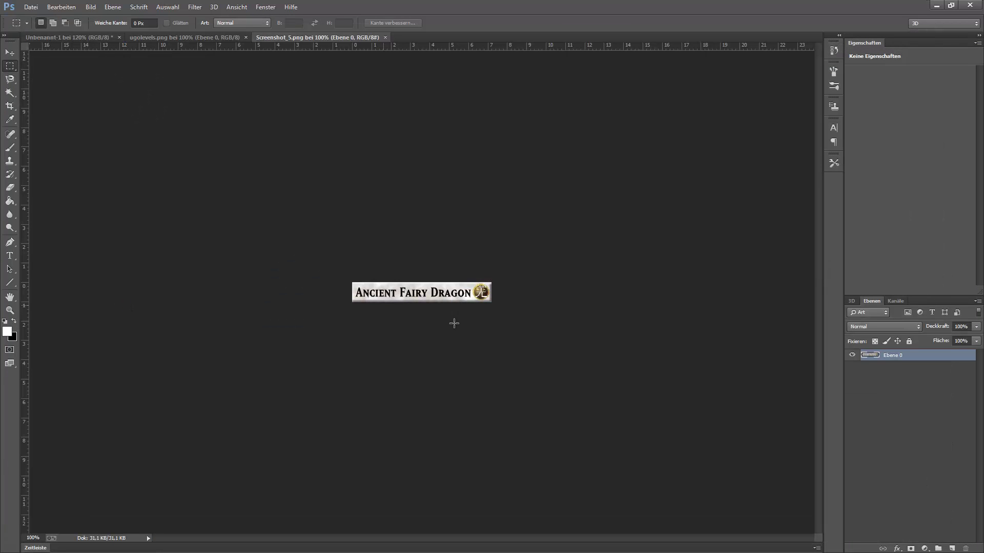
Step: Drag the title bar image onto Unbenannt-1 as new layer Ebene 3
{"action": "left_click", "coordinate": [10, 52]}
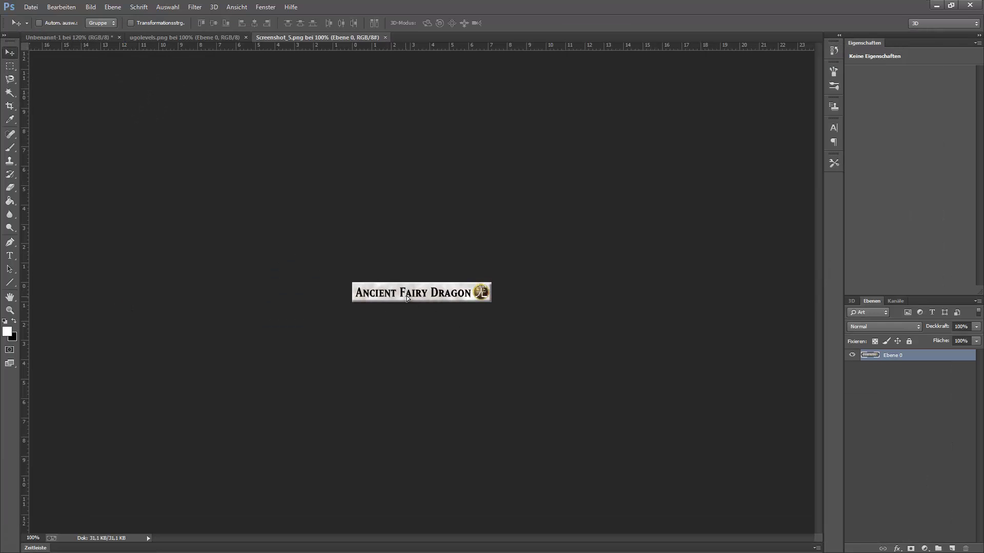
{"action": "left_click_drag", "start_coordinate": [408, 299], "coordinate": [185, 40]}
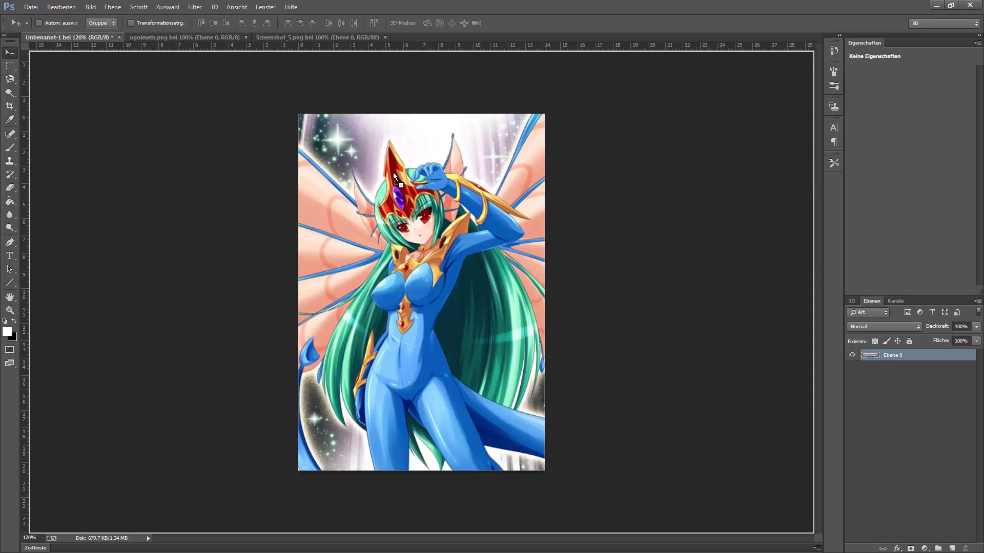
{"action": "mouse_move", "coordinate": [70, 37]}
{"action": "left_mouse_down"}
{"action": "mouse_move", "coordinate": [397, 154]}
{"action": "mouse_move", "coordinate": [410, 145]}
{"action": "left_mouse_up"}
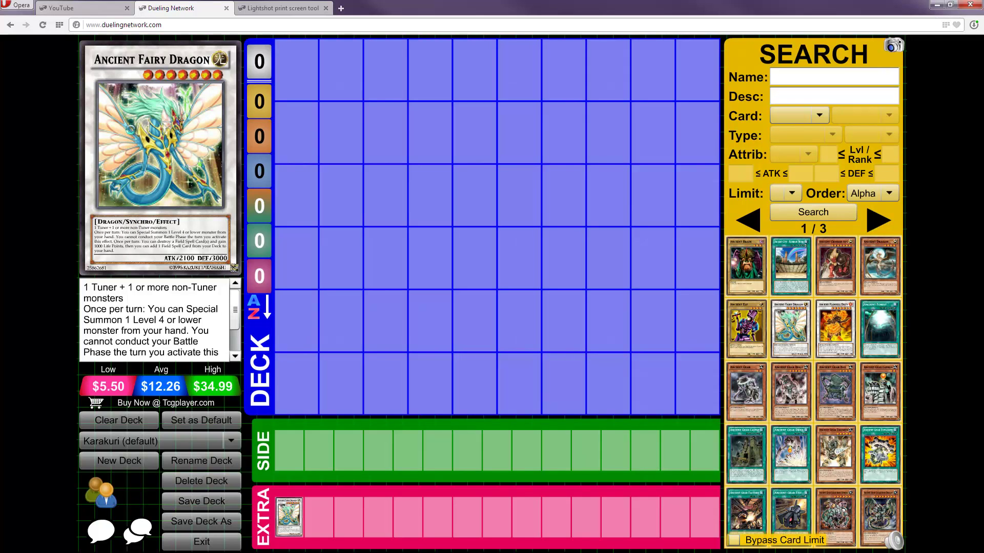
Step: Capture the card's type line, effect text and ATK/DEF box with Lightshot, saved as Screenshot_6.png
{"action": "key", "text": "Print"}
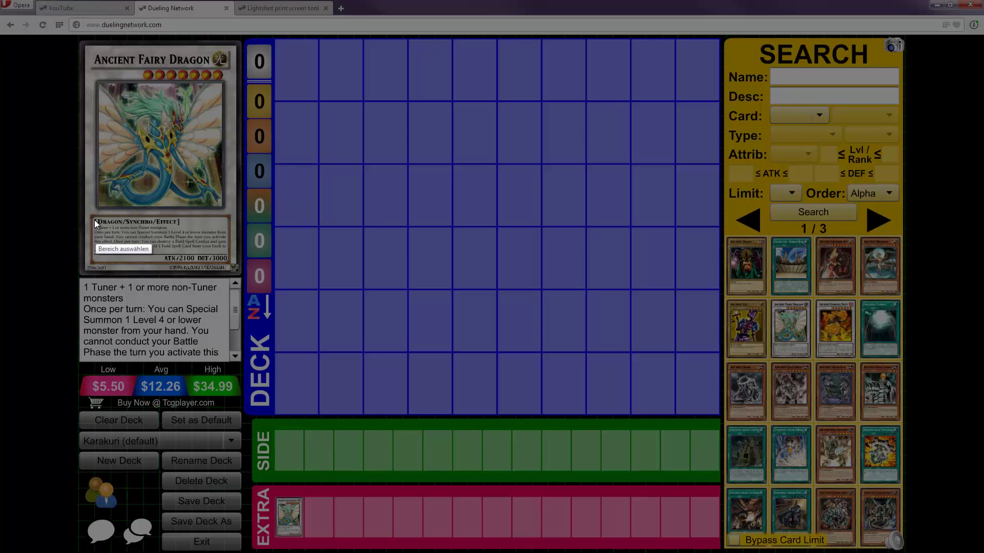
{"action": "left_click_drag", "start_coordinate": [87, 213], "coordinate": [233, 266]}
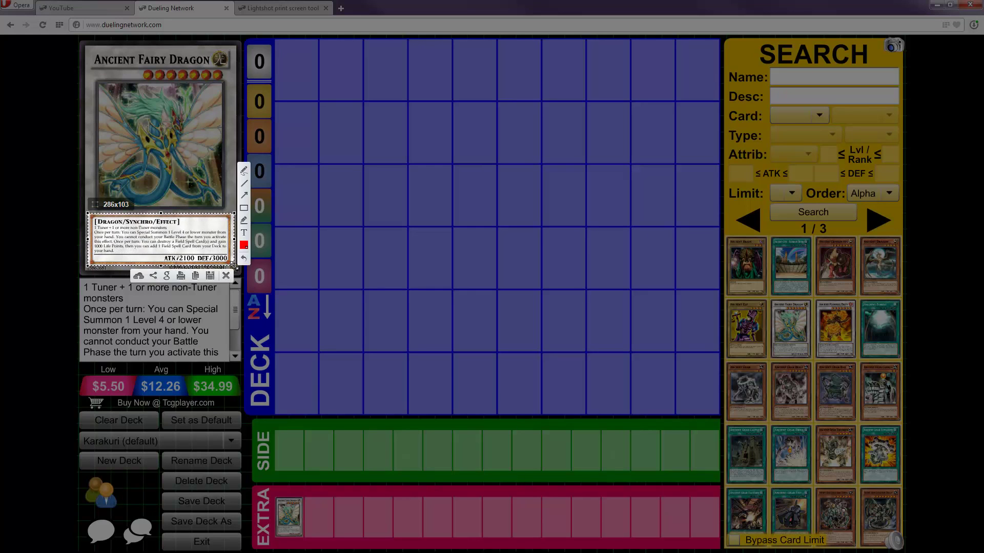
{"action": "left_click", "coordinate": [210, 276]}
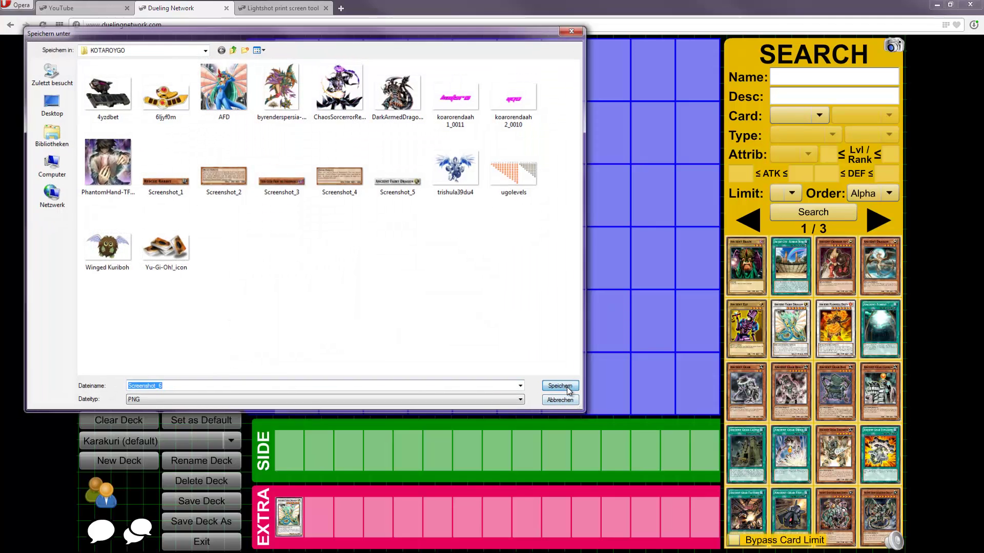
{"action": "left_click", "coordinate": [568, 391]}
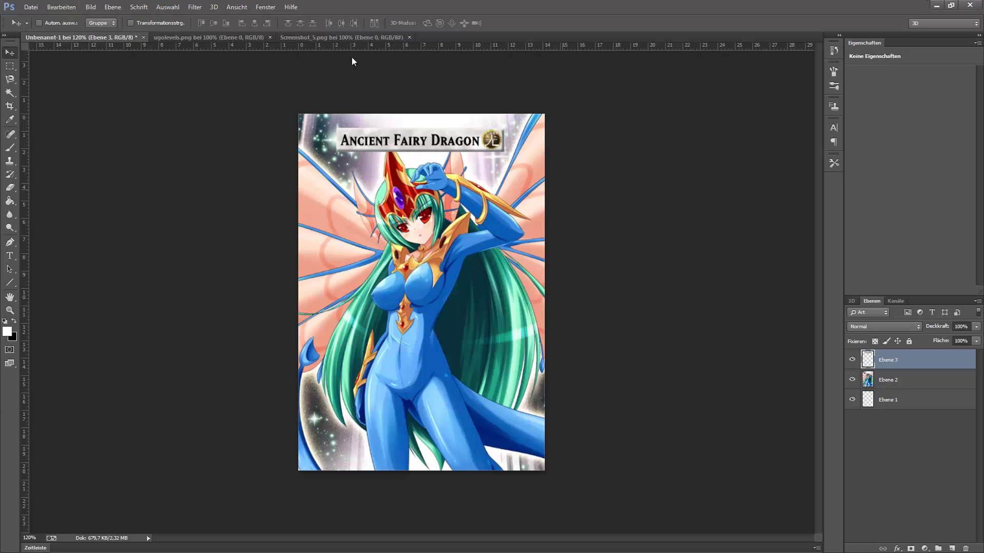
Step: Open the Screenshot_6 text box capture in Photoshop
{"action": "left_click", "coordinate": [37, 10]}
{"action": "left_click", "coordinate": [40, 28]}
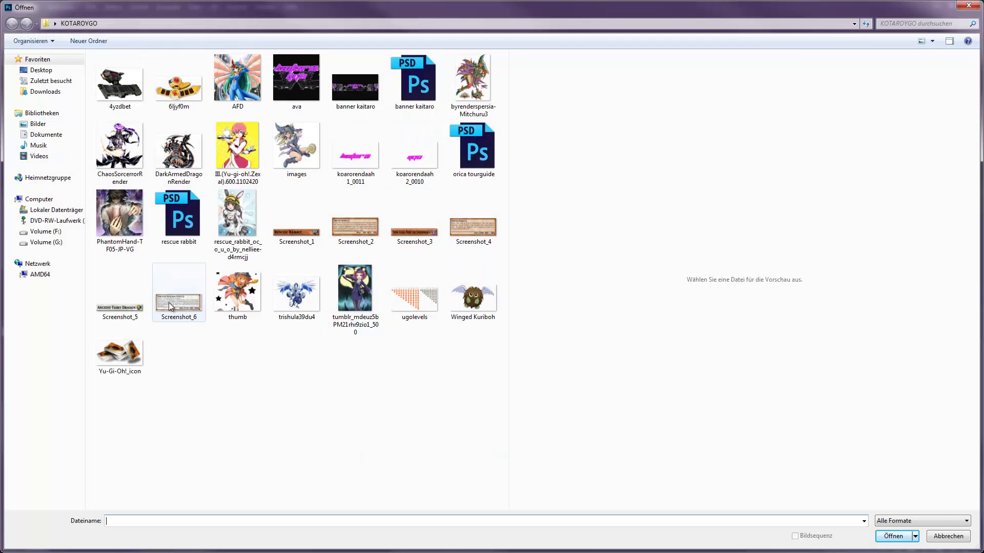
{"action": "double_click", "coordinate": [173, 303]}
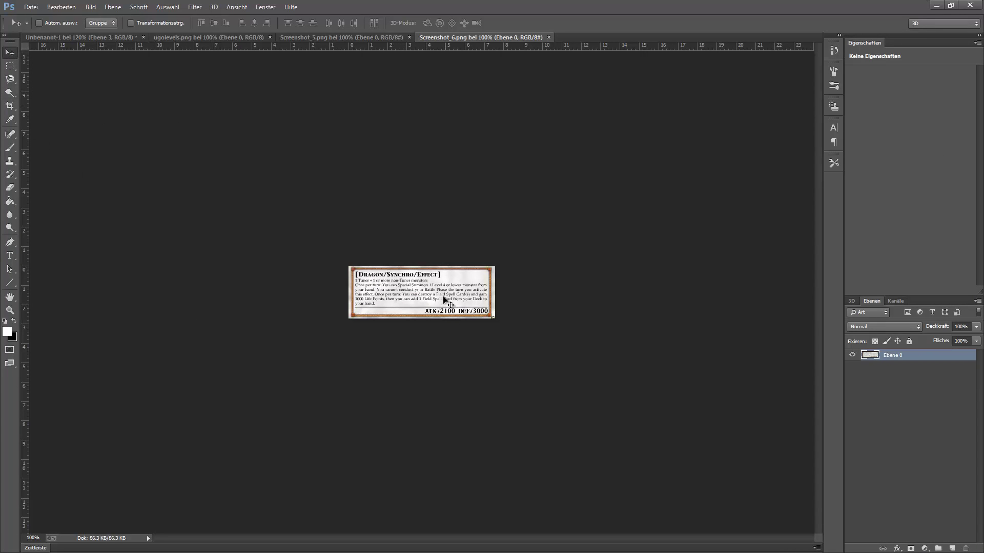
Step: Place the effect text box on the card, lower and slightly right near the artwork's bottom
{"action": "mouse_move", "coordinate": [417, 312]}
{"action": "left_mouse_down"}
{"action": "mouse_move", "coordinate": [324, 206]}
{"action": "mouse_move", "coordinate": [407, 367]}
{"action": "left_mouse_up"}
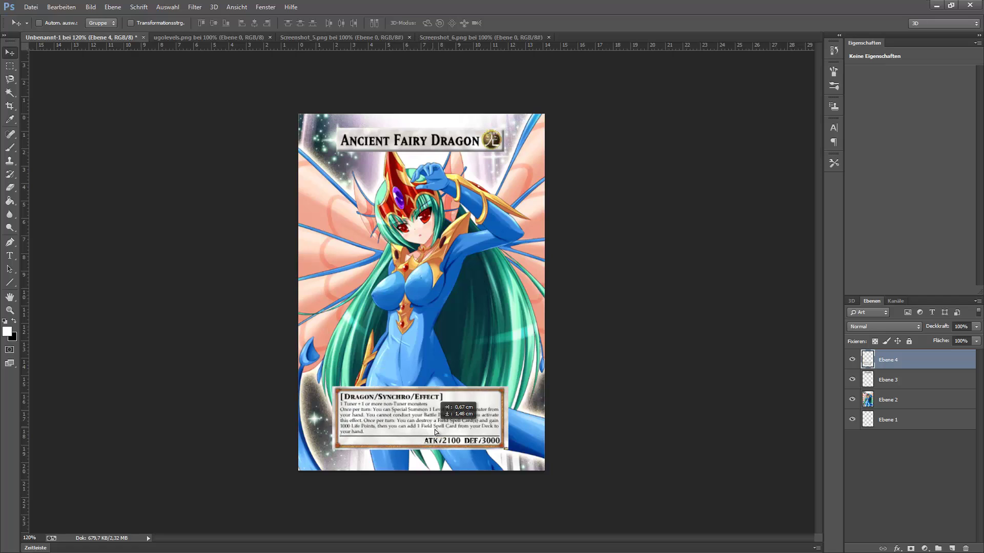
{"action": "left_click_drag", "start_coordinate": [425, 402], "coordinate": [437, 433]}
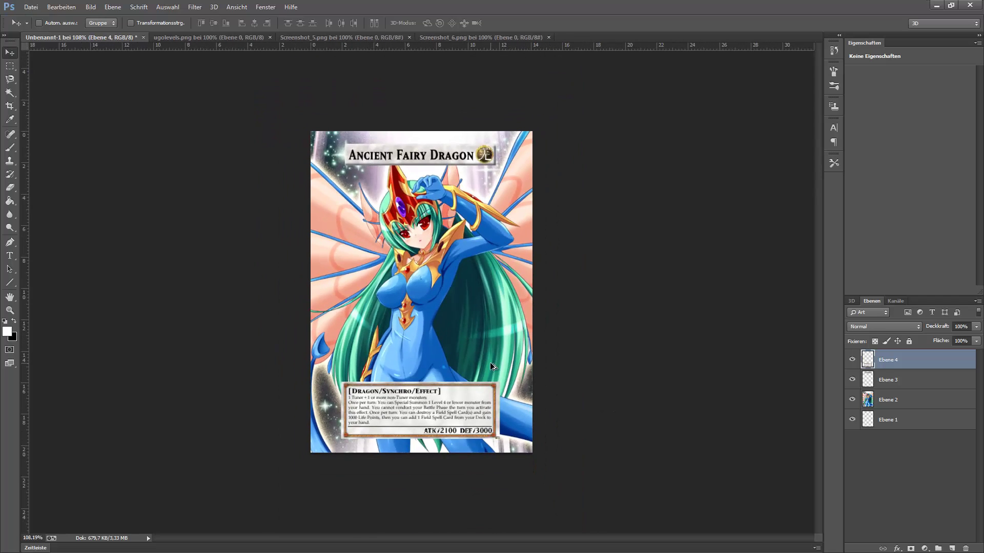
{"action": "key", "text": "ctrl+plus"}
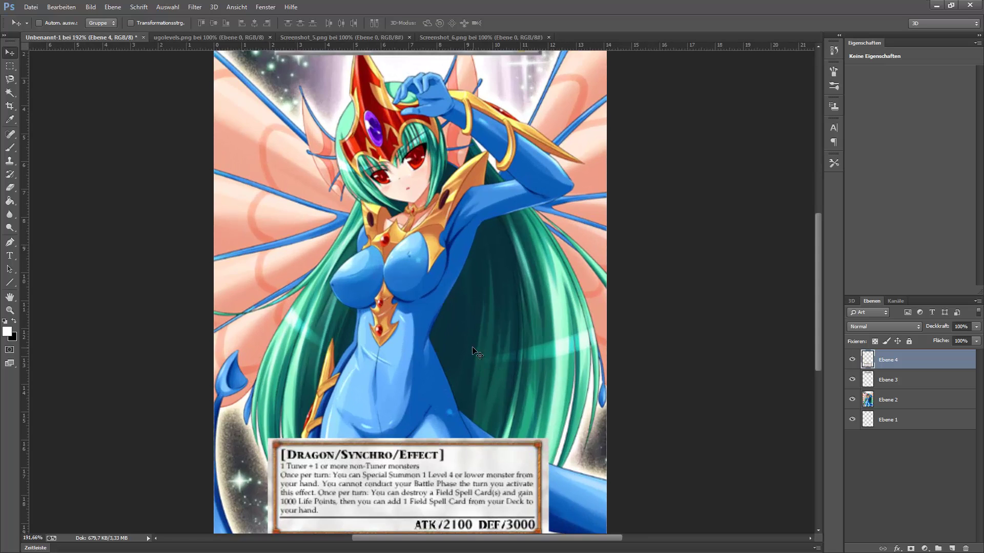
{"action": "scroll", "coordinate": [477, 353], "scroll_direction": "down", "scroll_amount": 3}
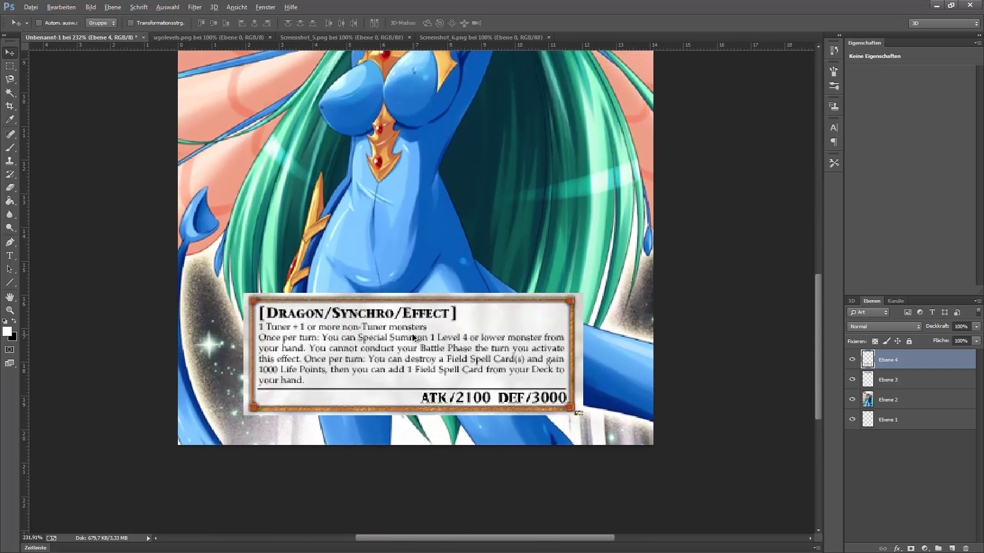
{"action": "scroll", "coordinate": [477, 353], "scroll_direction": "up", "scroll_amount": 3, "text": "alt"}
{"action": "scroll", "coordinate": [412, 334], "scroll_direction": "down", "scroll_amount": 1}
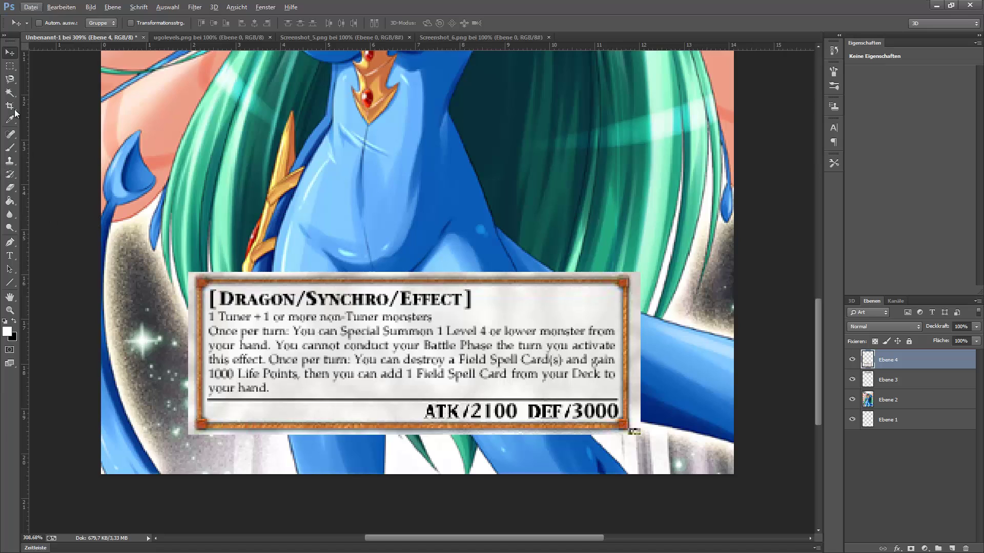
{"action": "left_click", "coordinate": [14, 66]}
{"action": "right_click", "coordinate": [14, 67]}
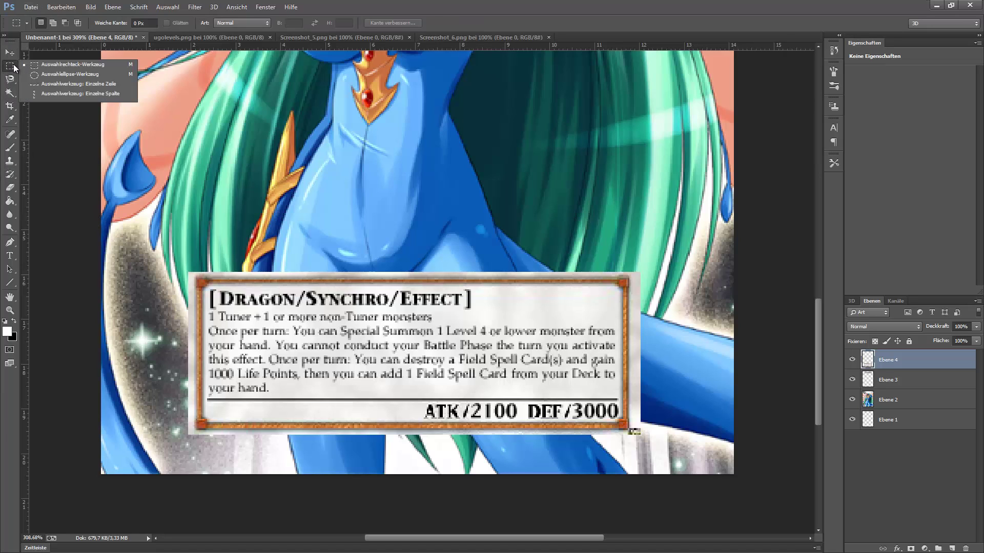
{"action": "left_click", "coordinate": [72, 64]}
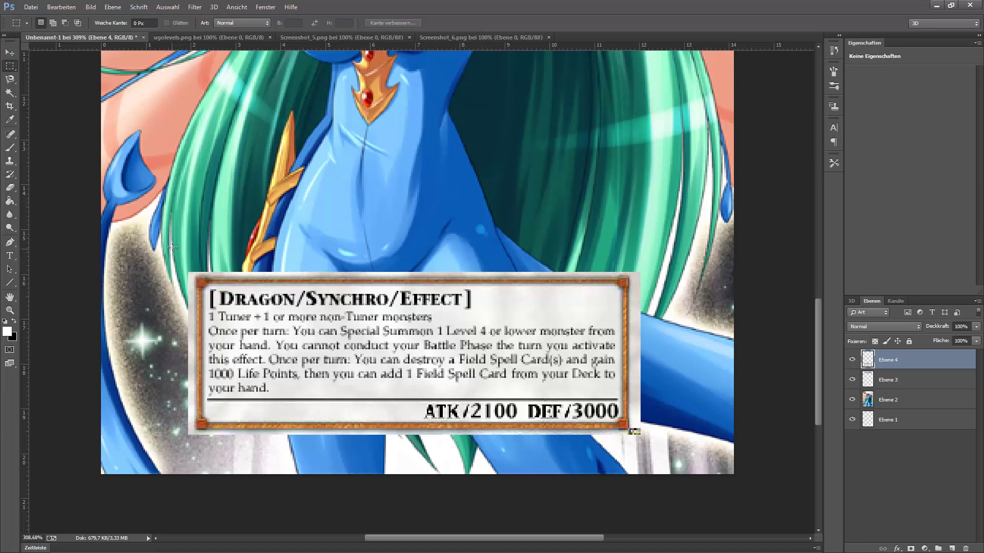
{"action": "left_click_drag", "start_coordinate": [182, 210], "coordinate": [686, 265]}
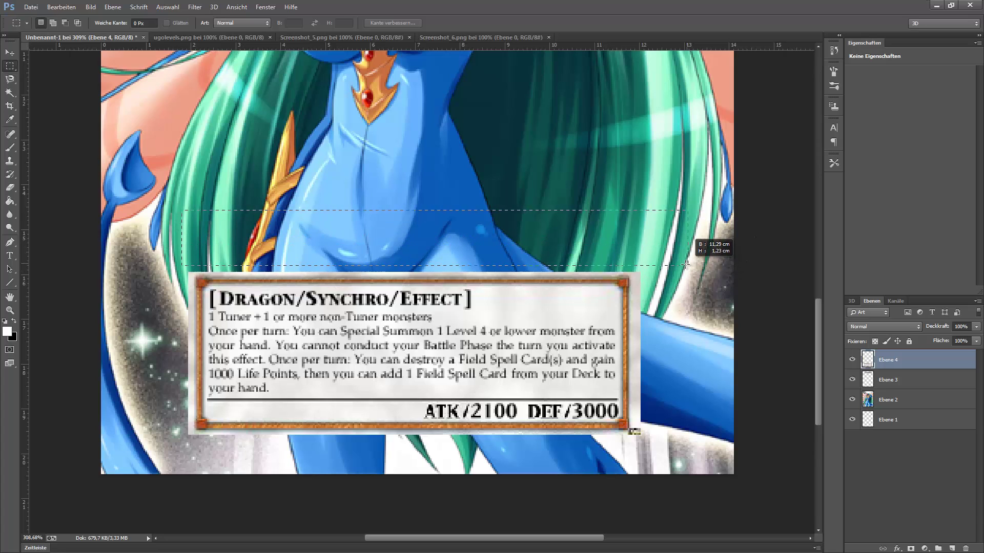
{"action": "left_click_drag", "start_coordinate": [617, 251], "coordinate": [615, 255]}
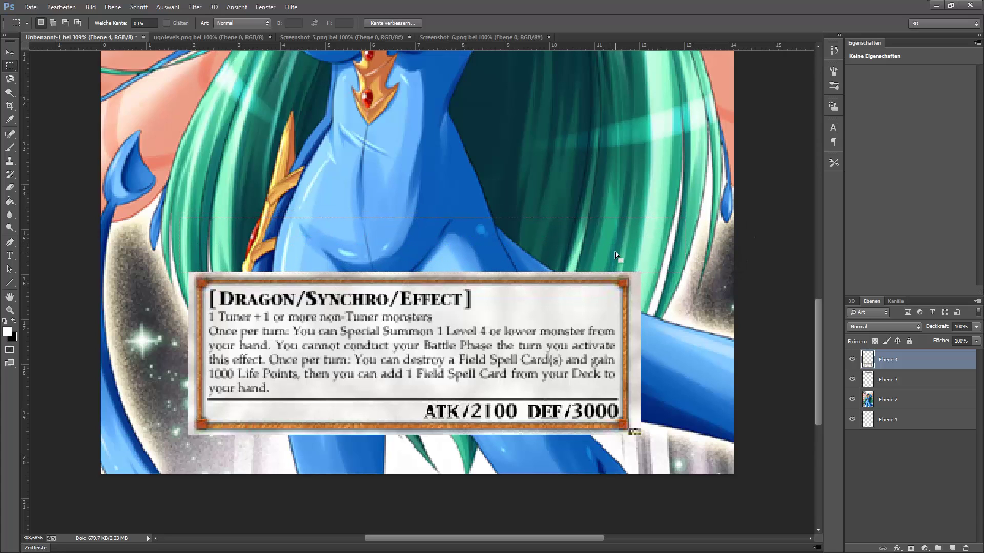
{"action": "left_click_drag", "start_coordinate": [540, 244], "coordinate": [536, 248]}
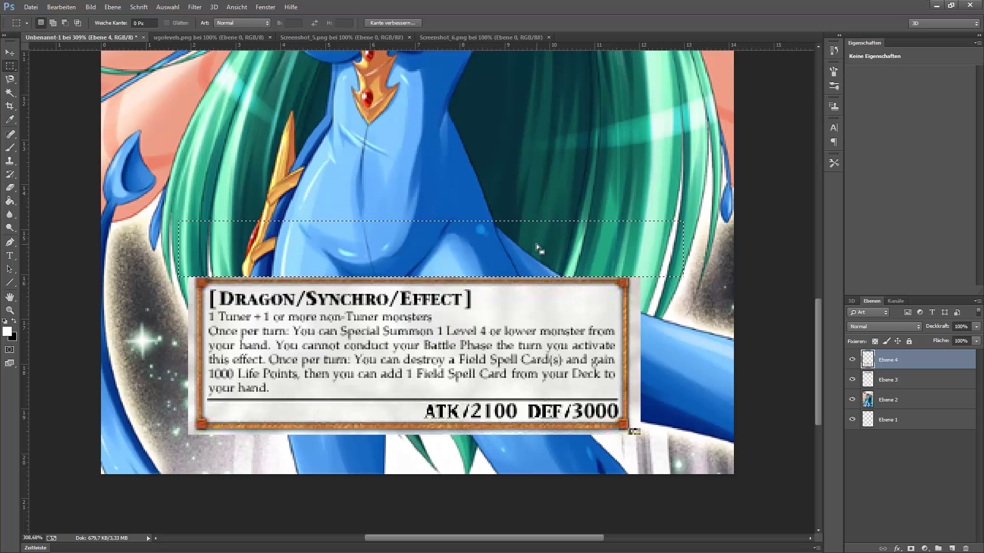
{"action": "left_click", "coordinate": [536, 242]}
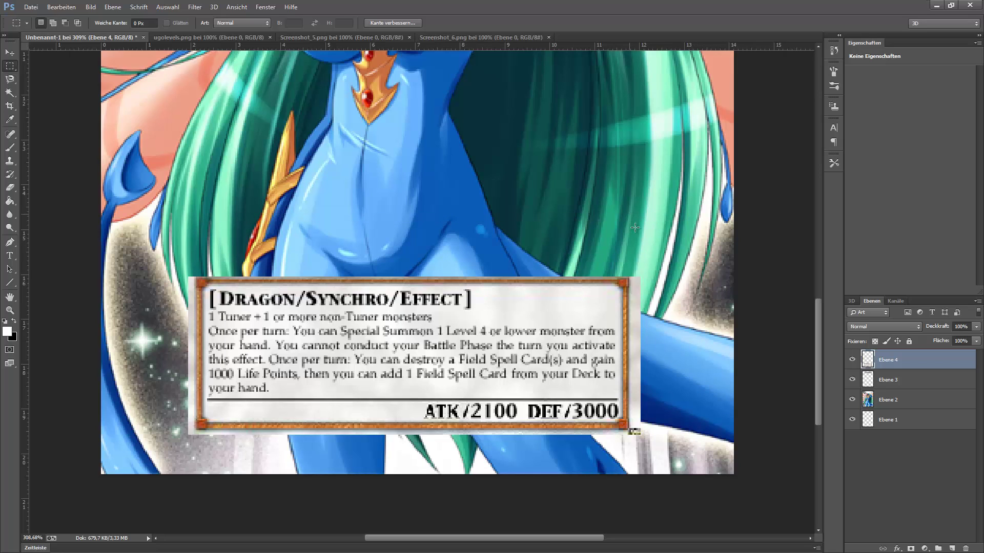
{"action": "left_click_drag", "start_coordinate": [635, 228], "coordinate": [724, 444]}
{"action": "left_click_drag", "start_coordinate": [678, 381], "coordinate": [682, 388]}
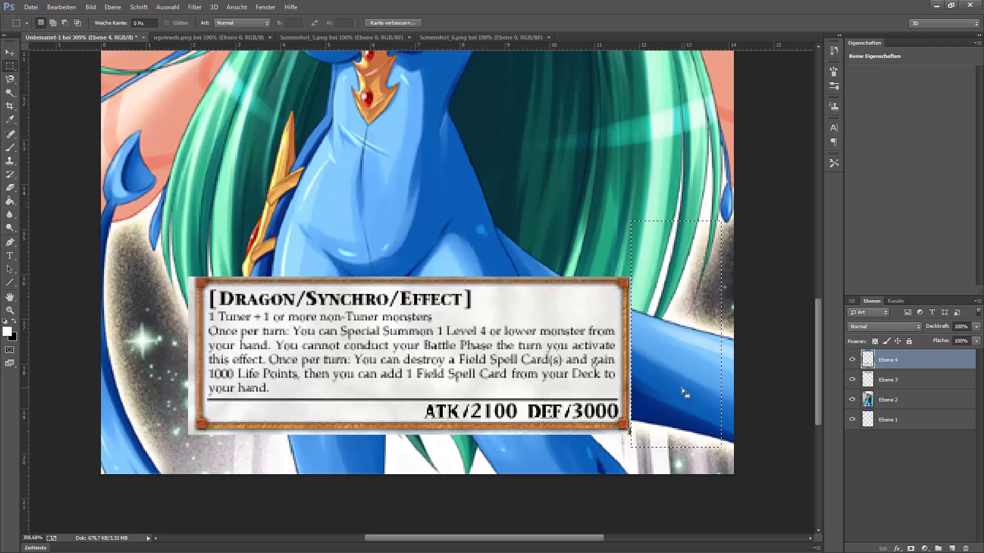
{"action": "key", "text": "Left"}
{"action": "key", "text": "Down"}
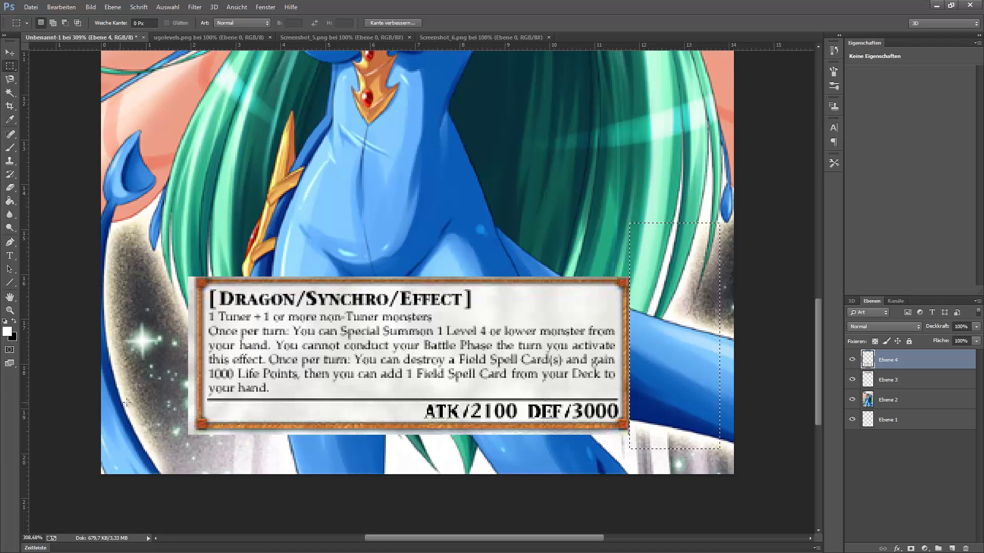
{"action": "left_click_drag", "start_coordinate": [169, 435], "coordinate": [681, 461]}
{"action": "left_click_drag", "start_coordinate": [600, 455], "coordinate": [601, 452]}
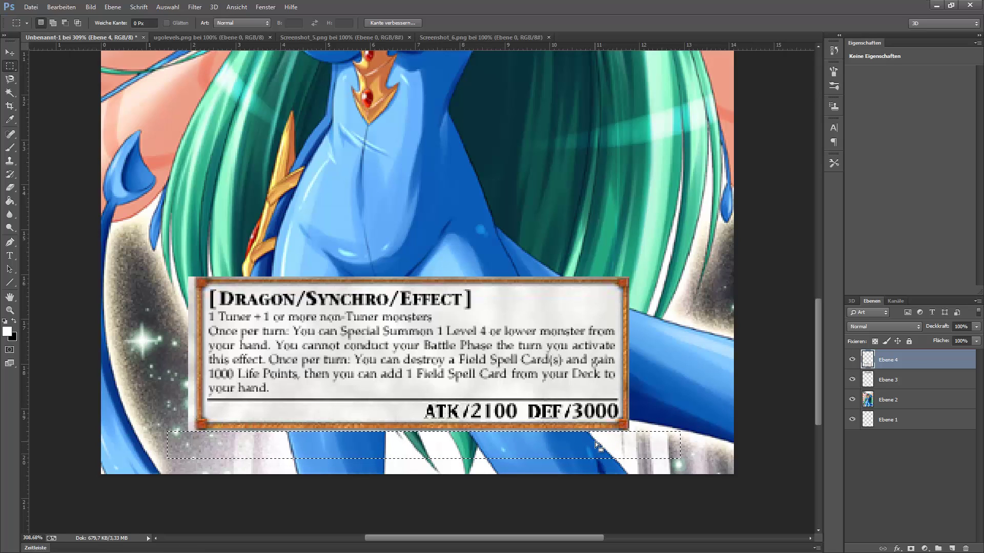
{"action": "key", "text": "Up"}
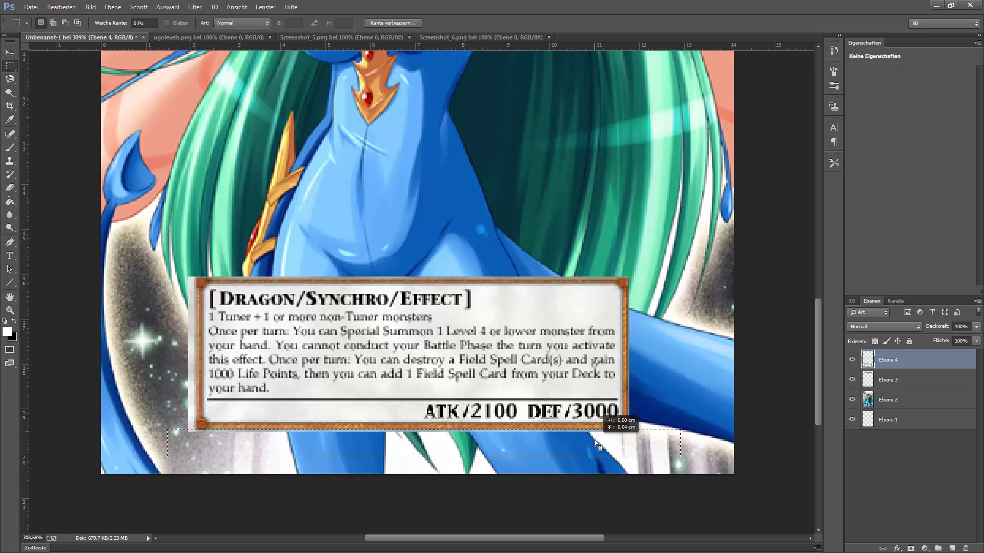
{"action": "left_click_drag", "start_coordinate": [169, 119], "coordinate": [197, 281]}
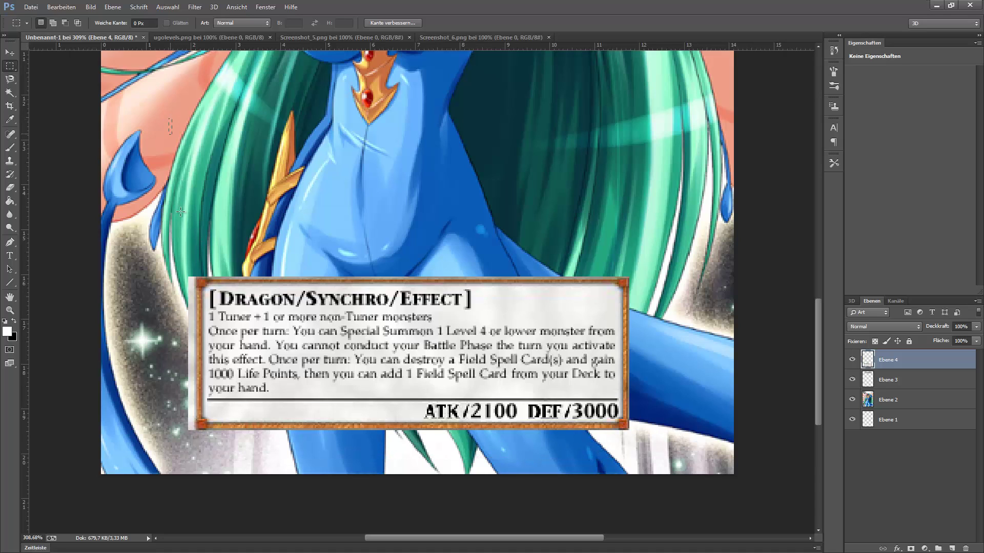
{"action": "left_click_drag", "start_coordinate": [195, 210], "coordinate": [190, 362]}
{"action": "key", "text": "Right"}
{"action": "key", "text": "Right"}
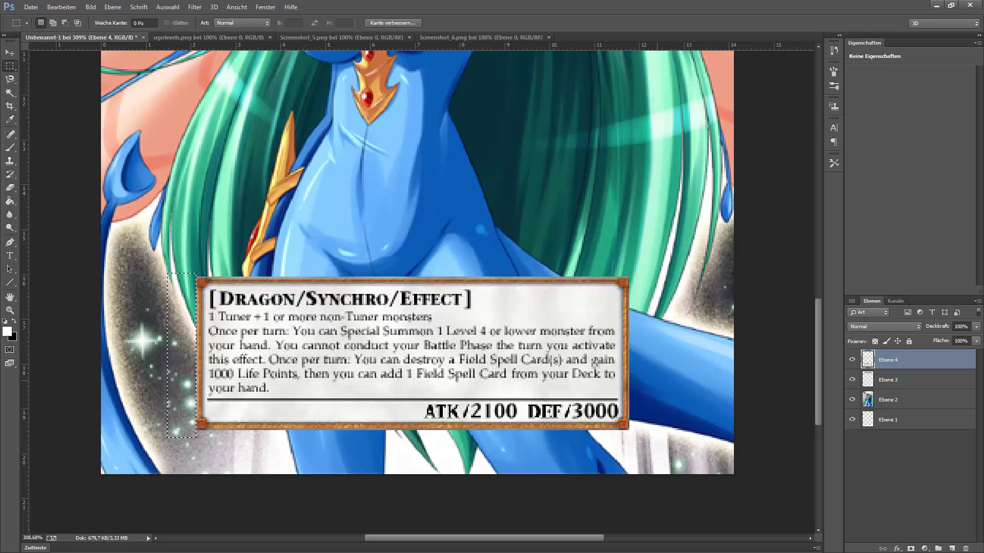
{"action": "left_click_drag", "start_coordinate": [199, 228], "coordinate": [687, 267]}
{"action": "left_click_drag", "start_coordinate": [608, 258], "coordinate": [587, 270]}
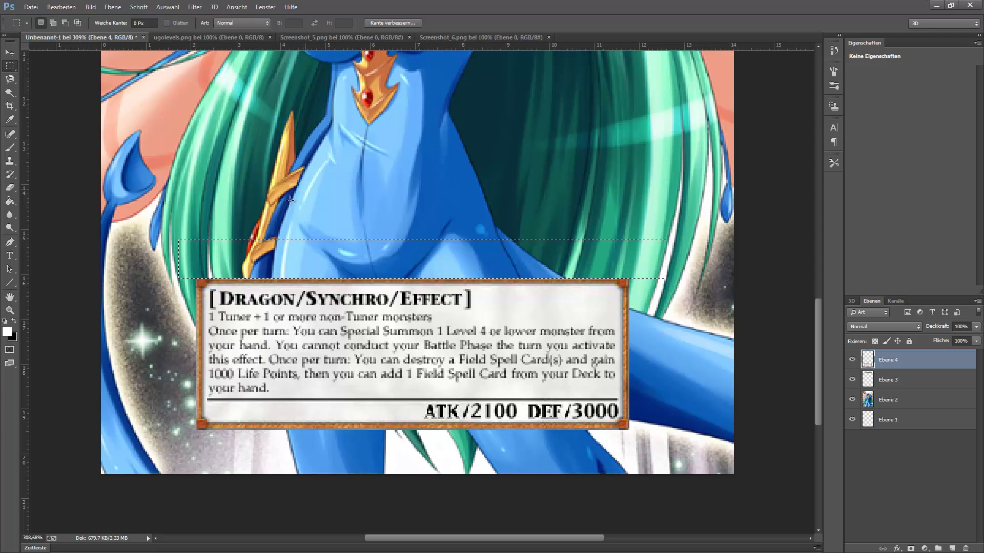
{"action": "left_click", "coordinate": [335, 235]}
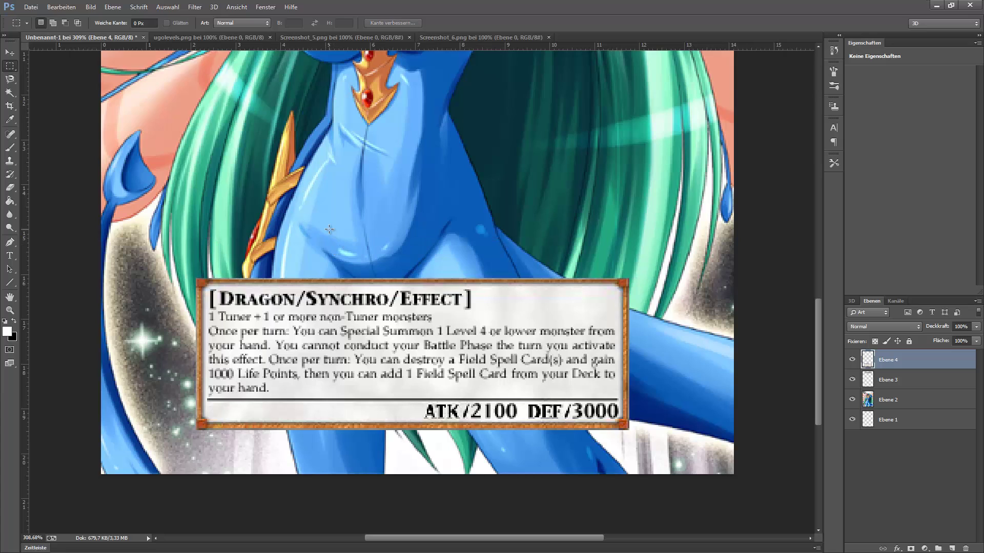
Step: Scale the Ebene 4 effect text box to about 118% and shift it left and down
{"action": "left_click", "coordinate": [10, 52]}
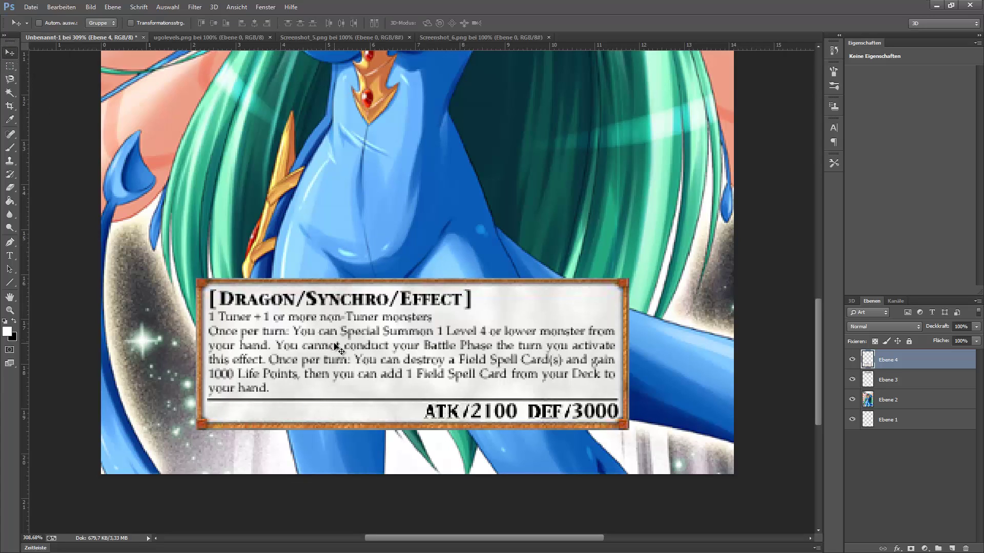
{"action": "key", "text": "ctrl+t"}
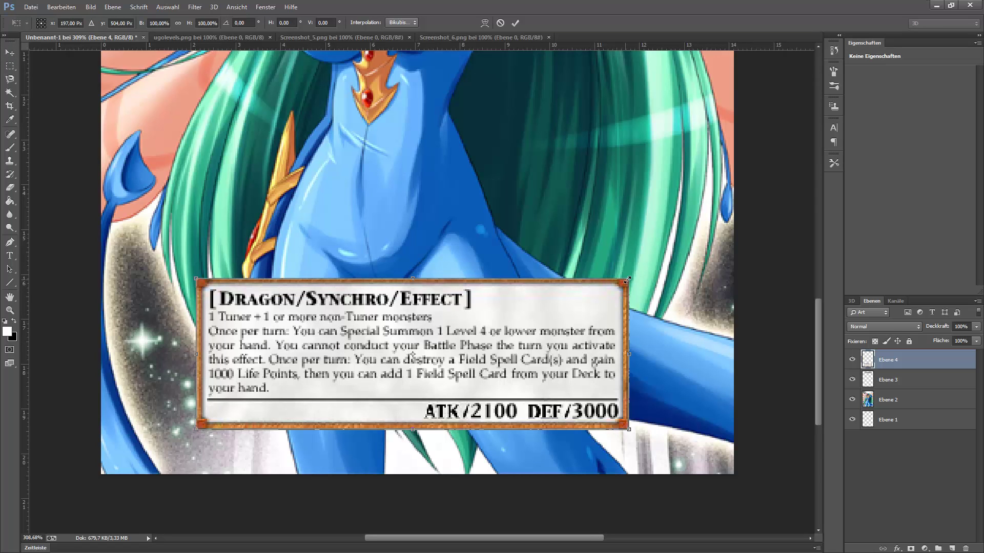
{"action": "left_click_drag", "start_coordinate": [628, 279], "coordinate": [708, 253]}
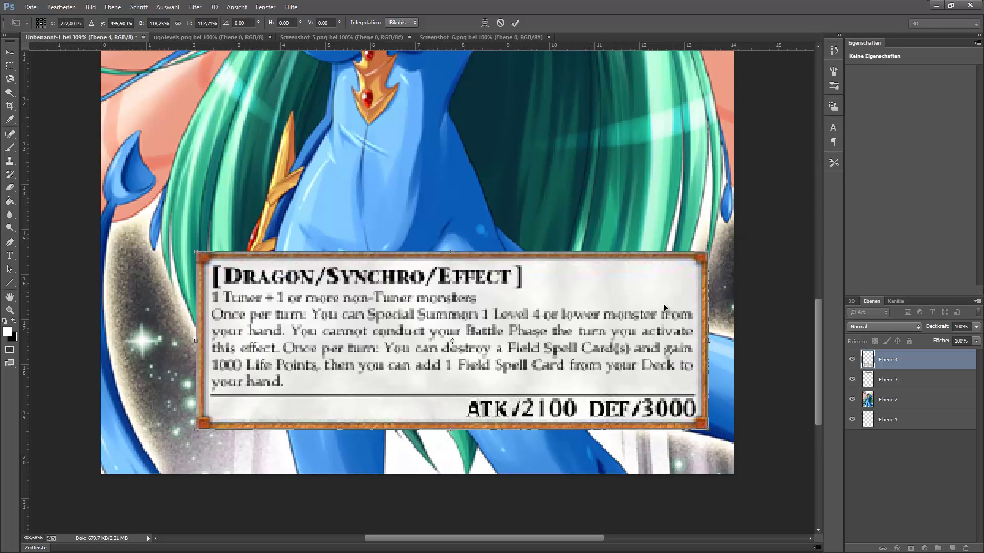
{"action": "left_click_drag", "start_coordinate": [664, 307], "coordinate": [637, 318]}
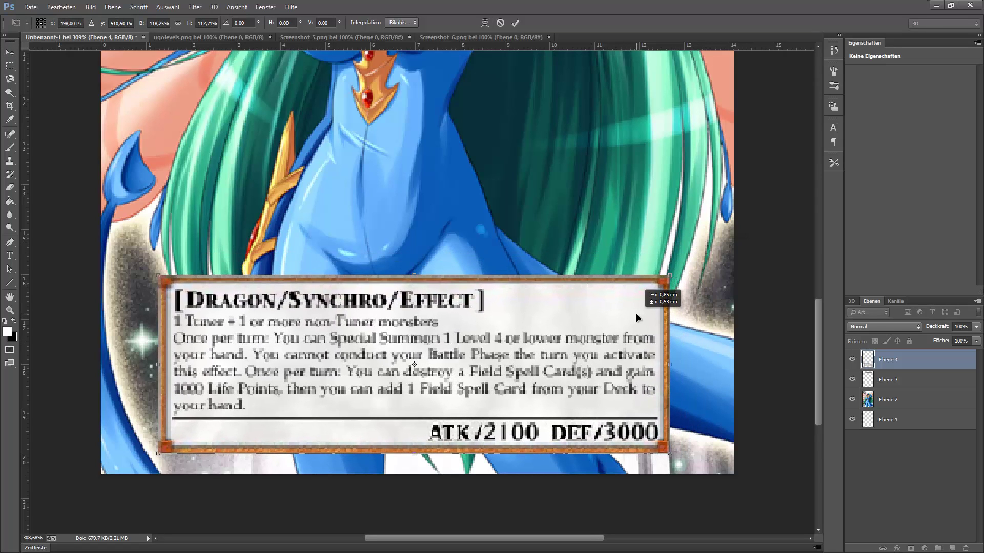
{"action": "left_click", "coordinate": [515, 22]}
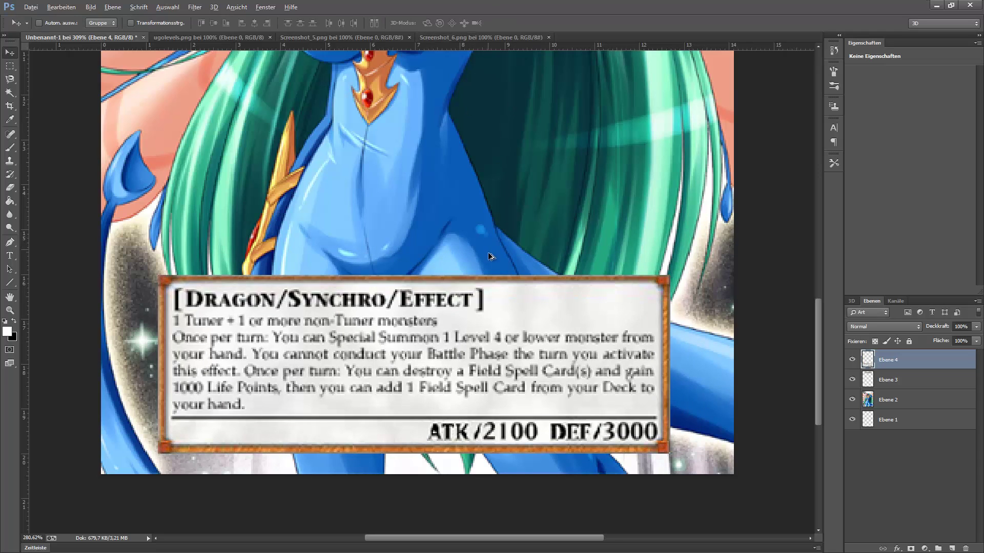
{"action": "key", "text": "ctrl+0"}
{"action": "scroll", "coordinate": [432, 362], "scroll_direction": "down", "scroll_amount": 2}
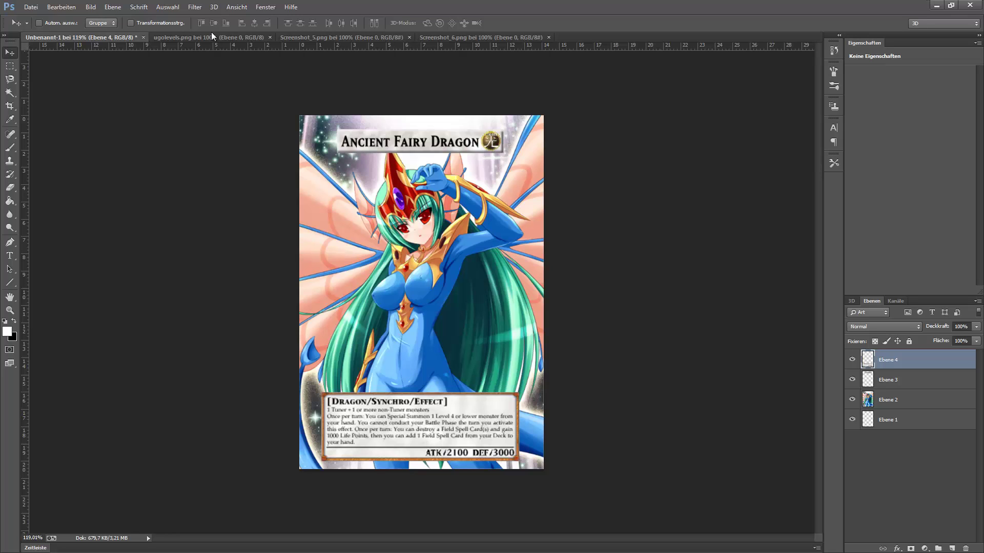
{"action": "left_click_drag", "start_coordinate": [404, 425], "coordinate": [405, 422]}
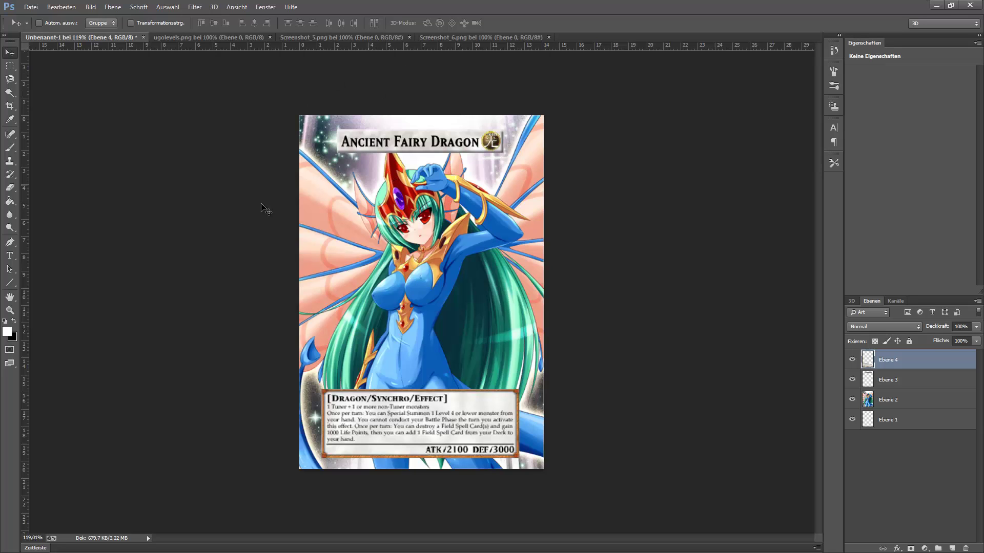
{"action": "left_click", "coordinate": [245, 13]}
{"action": "left_click", "coordinate": [255, 185]}
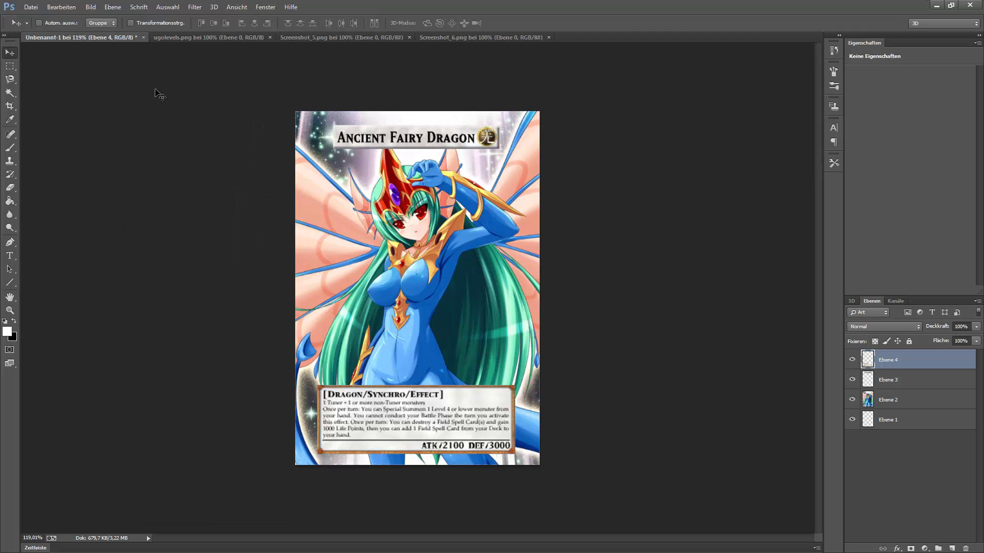
{"action": "left_click", "coordinate": [231, 8]}
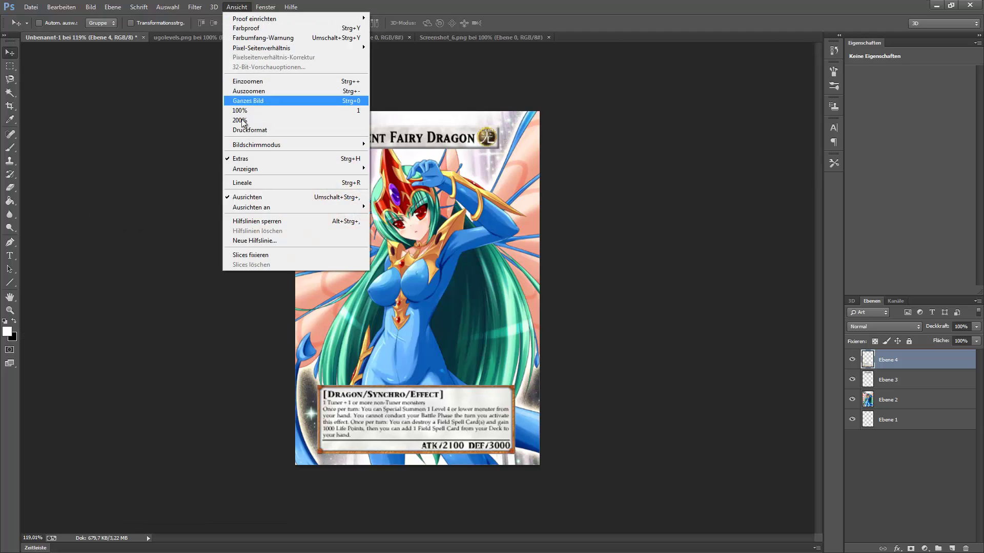
{"action": "left_click", "coordinate": [251, 183]}
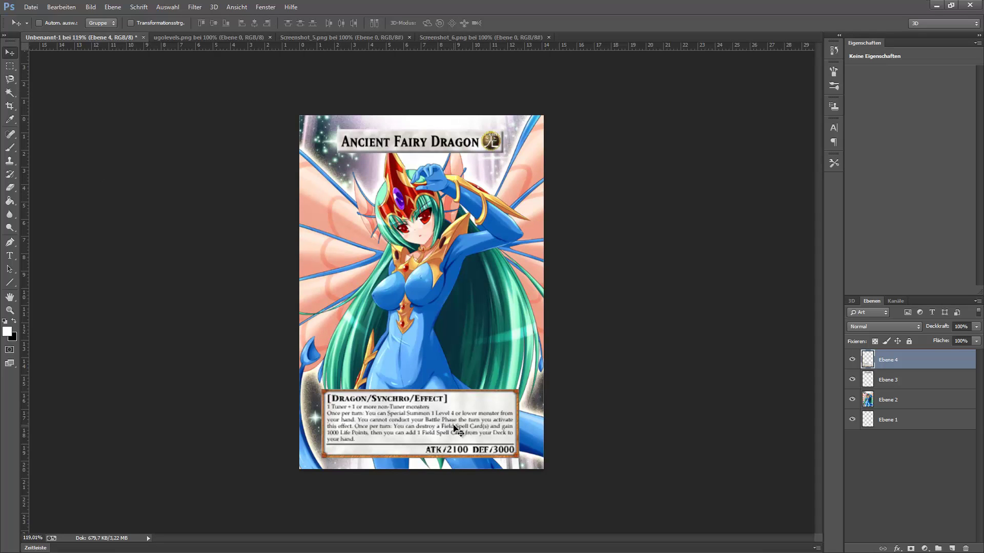
{"action": "scroll", "coordinate": [491, 443], "scroll_direction": "up", "scroll_amount": 1}
{"action": "scroll", "coordinate": [300, 406], "scroll_direction": "up", "scroll_amount": 3}
{"action": "scroll", "coordinate": [264, 333], "scroll_direction": "up", "scroll_amount": 1}
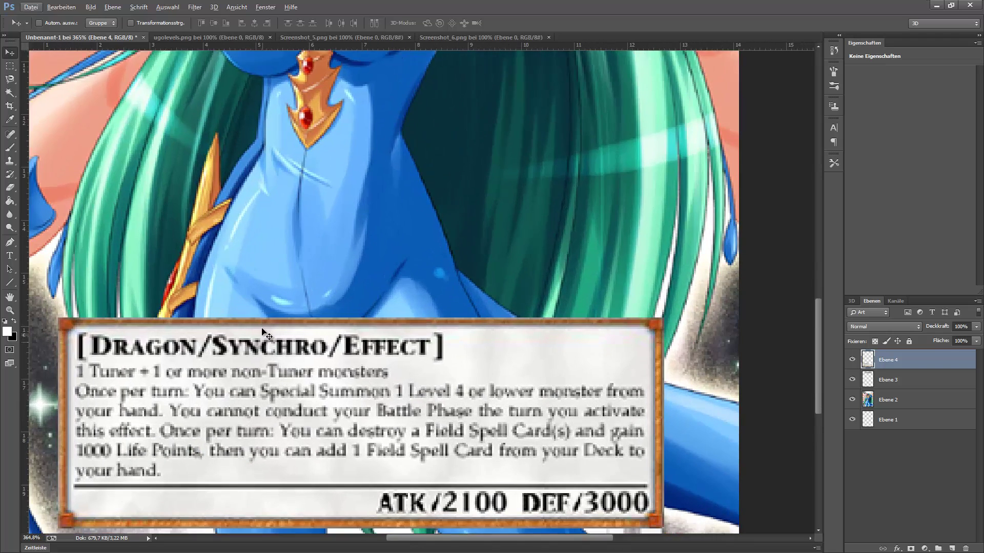
{"action": "scroll", "coordinate": [271, 329], "scroll_direction": "down", "scroll_amount": 1}
{"action": "scroll", "coordinate": [246, 317], "scroll_direction": "down", "scroll_amount": 1}
{"action": "scroll", "coordinate": [236, 318], "scroll_direction": "down", "scroll_amount": 1}
{"action": "scroll", "coordinate": [215, 322], "scroll_direction": "down", "scroll_amount": 2}
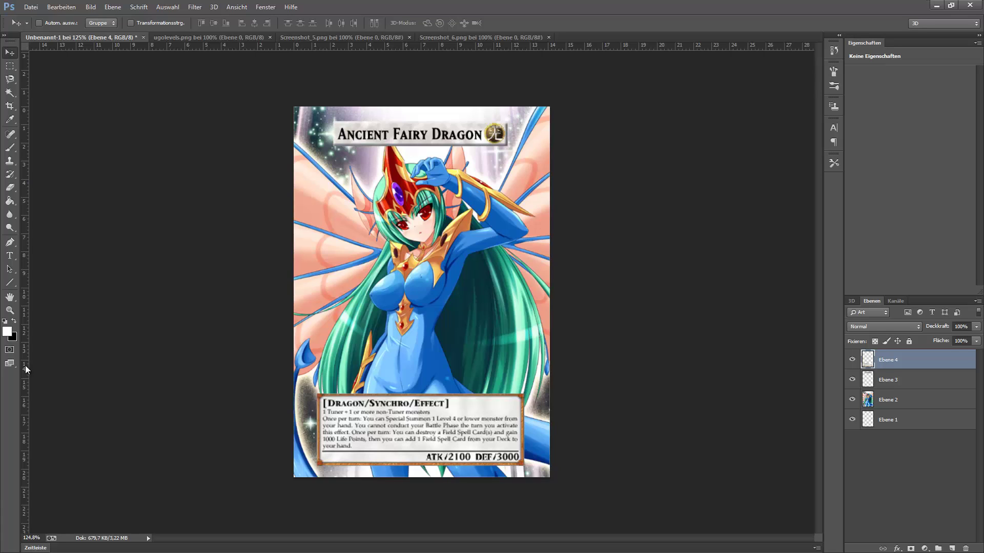
Step: Add vertical guides at the text box's left edge and at 12.69 cm on the right
{"action": "mouse_move", "coordinate": [26, 365]}
{"action": "left_mouse_down"}
{"action": "mouse_move", "coordinate": [298, 439]}
{"action": "mouse_move", "coordinate": [318, 485]}
{"action": "left_mouse_up"}
{"action": "scroll", "coordinate": [313, 451], "scroll_direction": "up", "scroll_amount": 4}
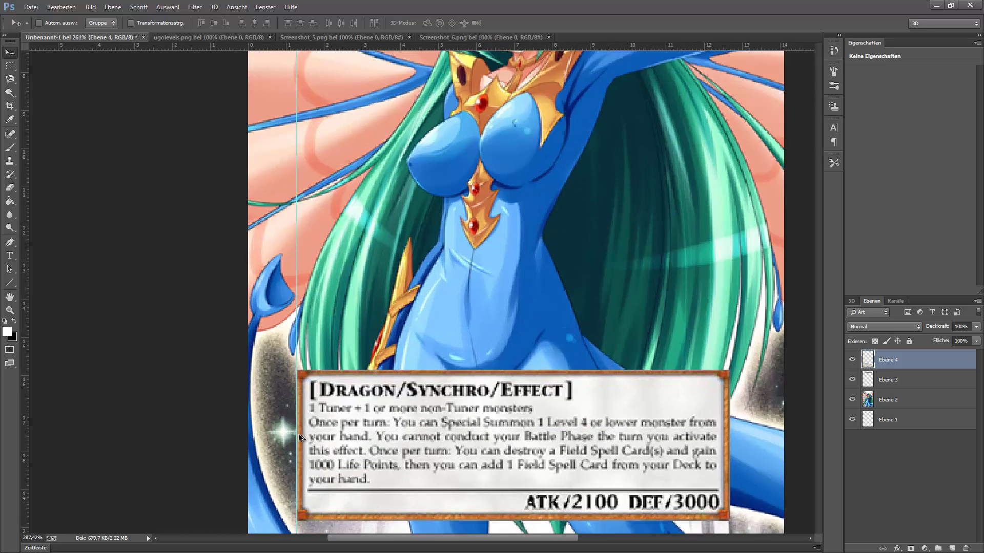
{"action": "scroll", "coordinate": [290, 342], "scroll_direction": "down", "scroll_amount": 3}
{"action": "scroll", "coordinate": [297, 382], "scroll_direction": "down", "scroll_amount": 2}
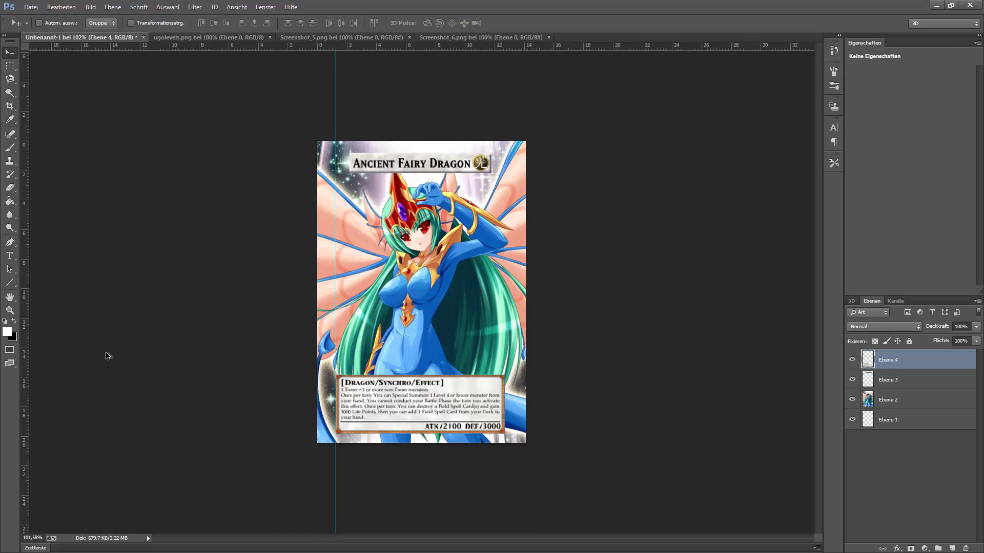
{"action": "left_click_drag", "start_coordinate": [23, 351], "coordinate": [505, 495]}
{"action": "scroll", "coordinate": [431, 269], "scroll_direction": "up", "scroll_amount": 3}
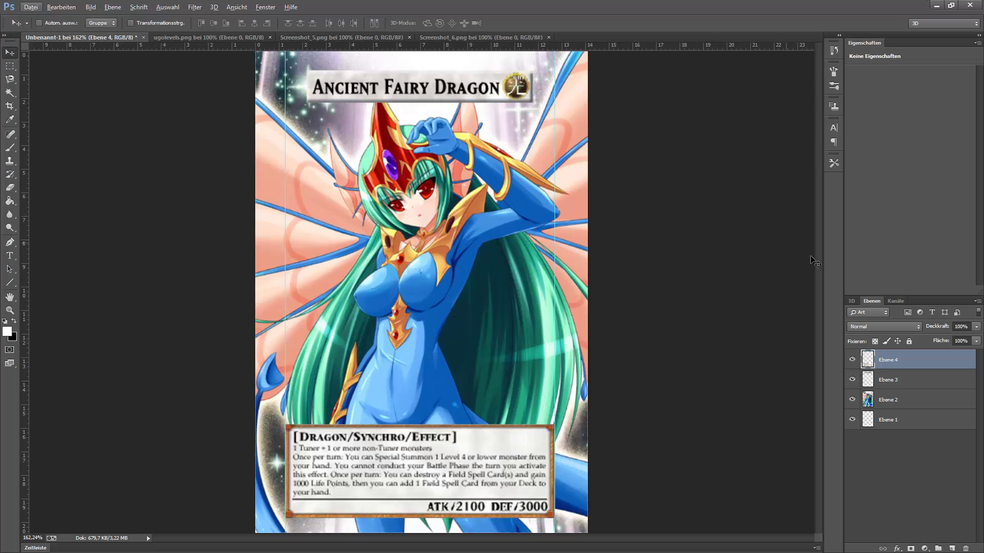
{"action": "scroll", "coordinate": [682, 323], "scroll_direction": "down", "scroll_amount": 1}
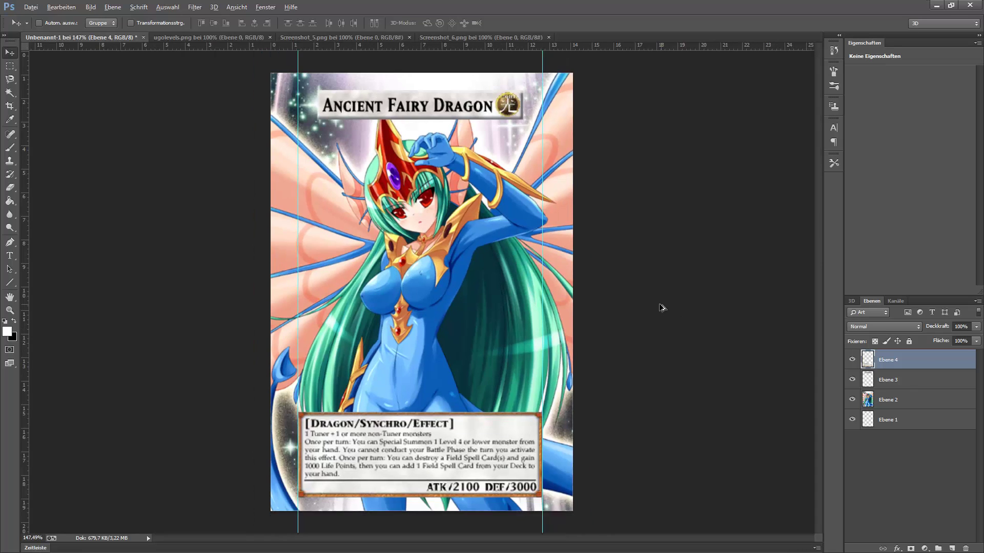
{"action": "scroll", "coordinate": [659, 307], "scroll_direction": "down", "scroll_amount": 1}
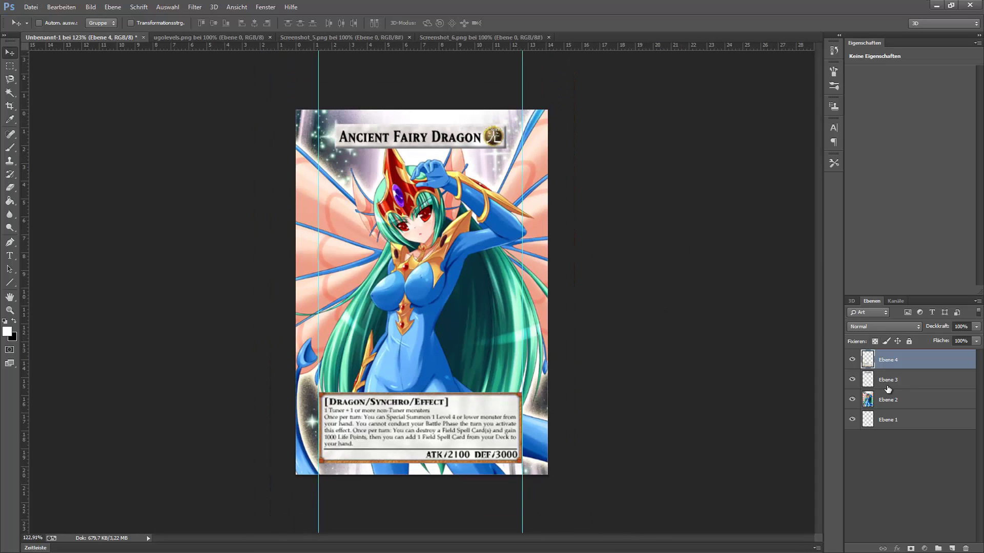
Step: Enlarge the Ebene 3 title bar to about 114% and nudge it slightly upward
{"action": "key", "text": "alt+bracketleft"}
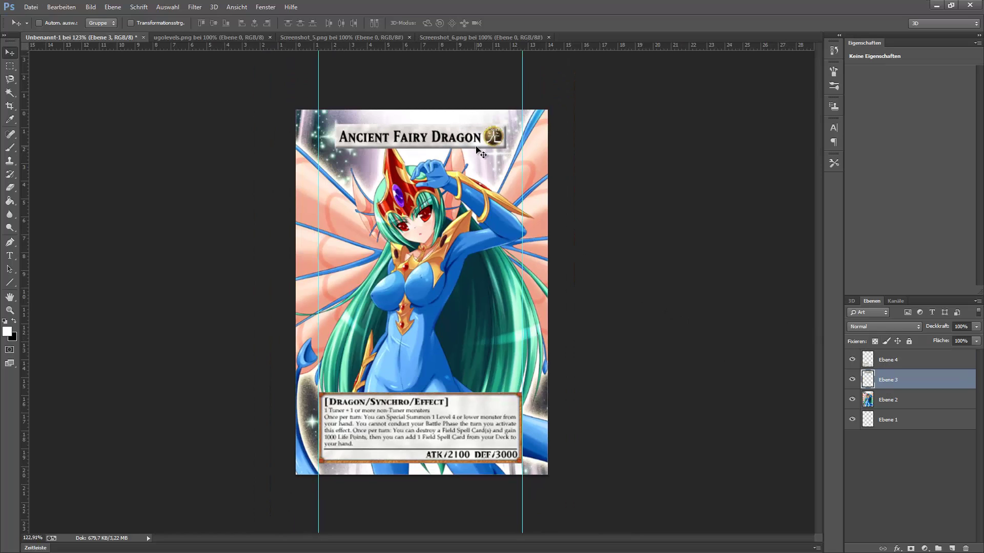
{"action": "key", "text": "ctrl+t"}
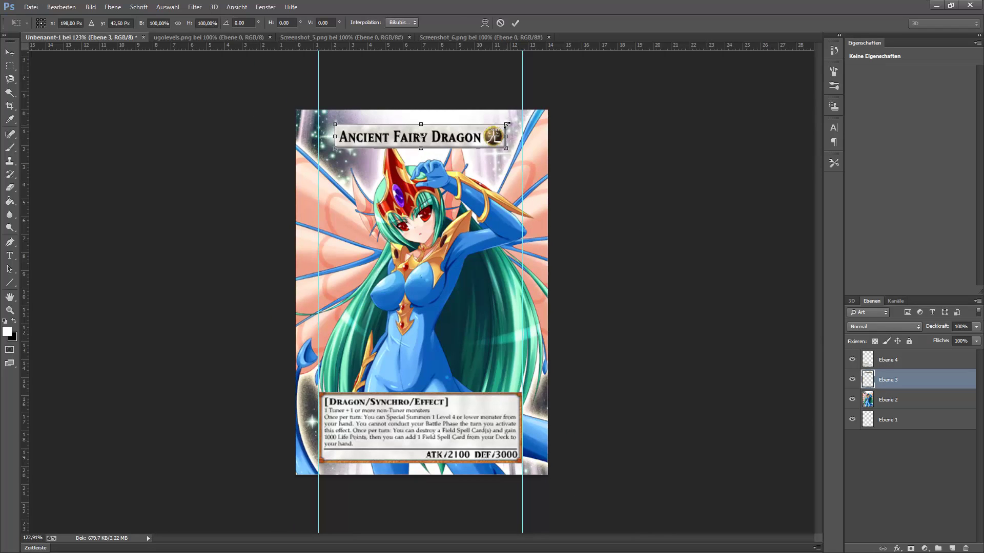
{"action": "mouse_move", "coordinate": [507, 124]}
{"action": "left_mouse_down"}
{"action": "mouse_move", "coordinate": [530, 120]}
{"action": "mouse_move", "coordinate": [484, 135]}
{"action": "left_mouse_up"}
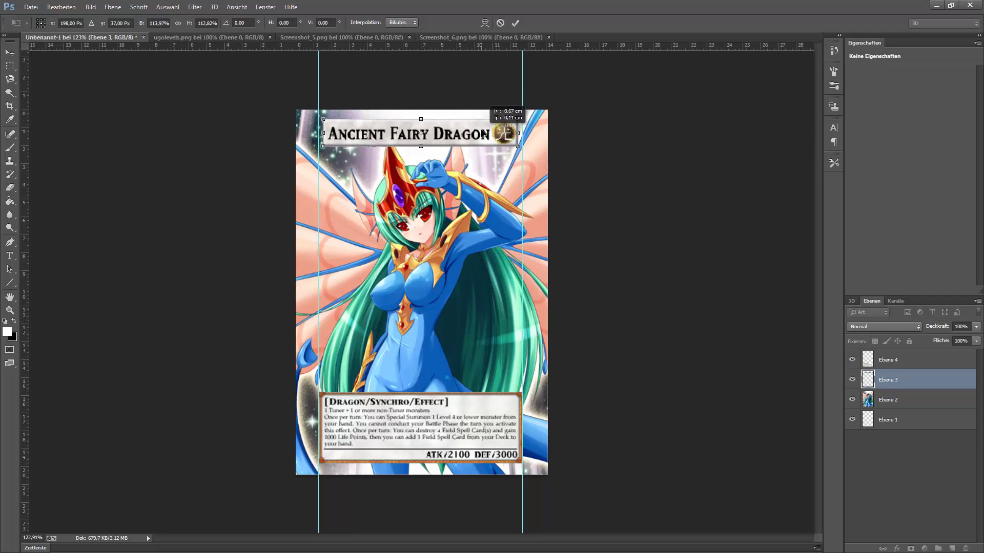
{"action": "mouse_move", "coordinate": [484, 135]}
{"action": "left_mouse_down"}
{"action": "mouse_move", "coordinate": [523, 119]}
{"action": "mouse_move", "coordinate": [496, 133]}
{"action": "left_mouse_up"}
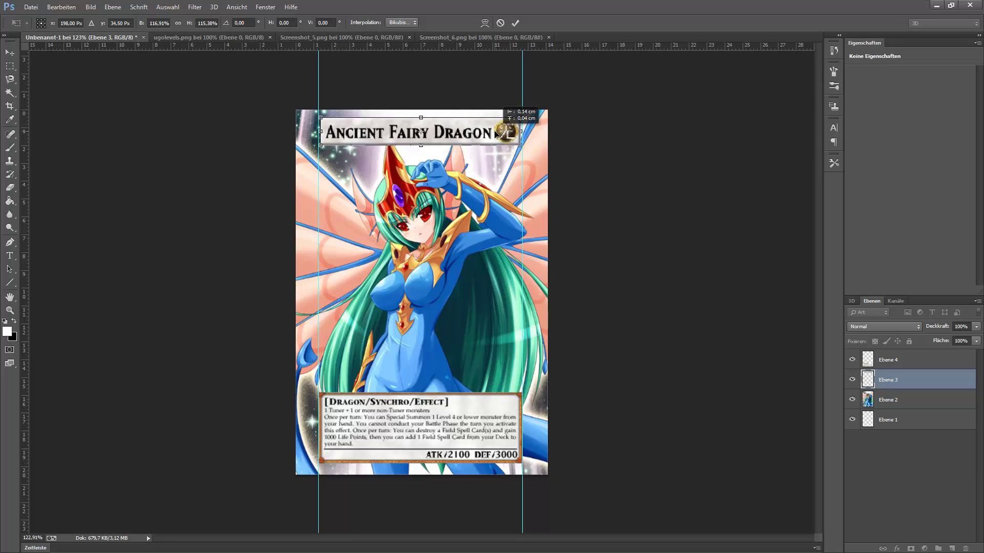
{"action": "left_click", "coordinate": [515, 23]}
Step: Zoom around to check the enlarged banner, deselect layers, and briefly toggle the title bar's visibility
{"action": "scroll", "coordinate": [466, 165], "scroll_direction": "up", "scroll_amount": 3}
{"action": "scroll", "coordinate": [467, 165], "scroll_direction": "up", "scroll_amount": 2}
{"action": "scroll", "coordinate": [419, 102], "scroll_direction": "up", "scroll_amount": 3}
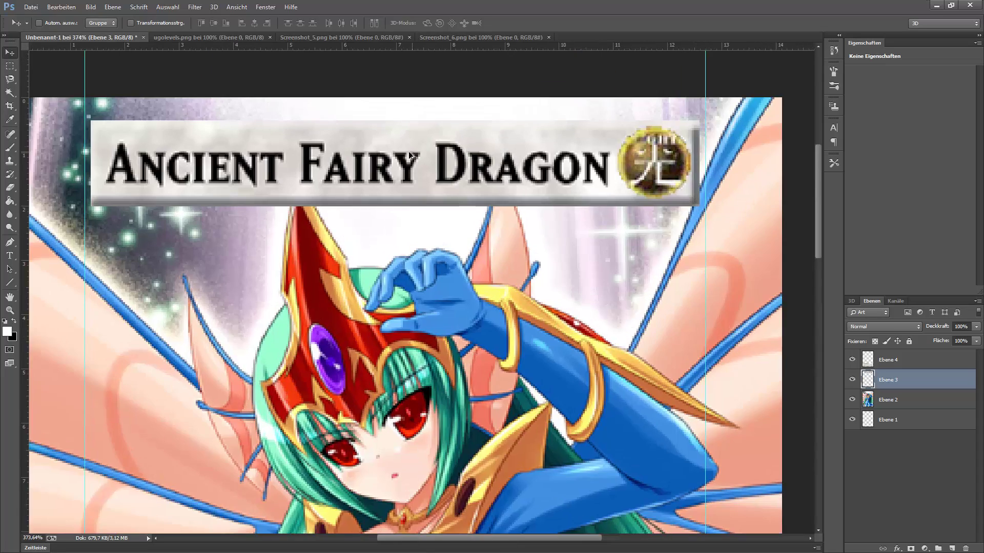
{"action": "scroll", "coordinate": [369, 154], "scroll_direction": "up", "scroll_amount": 3}
{"action": "scroll", "coordinate": [366, 186], "scroll_direction": "down", "scroll_amount": 3}
{"action": "scroll", "coordinate": [384, 183], "scroll_direction": "down", "scroll_amount": 2}
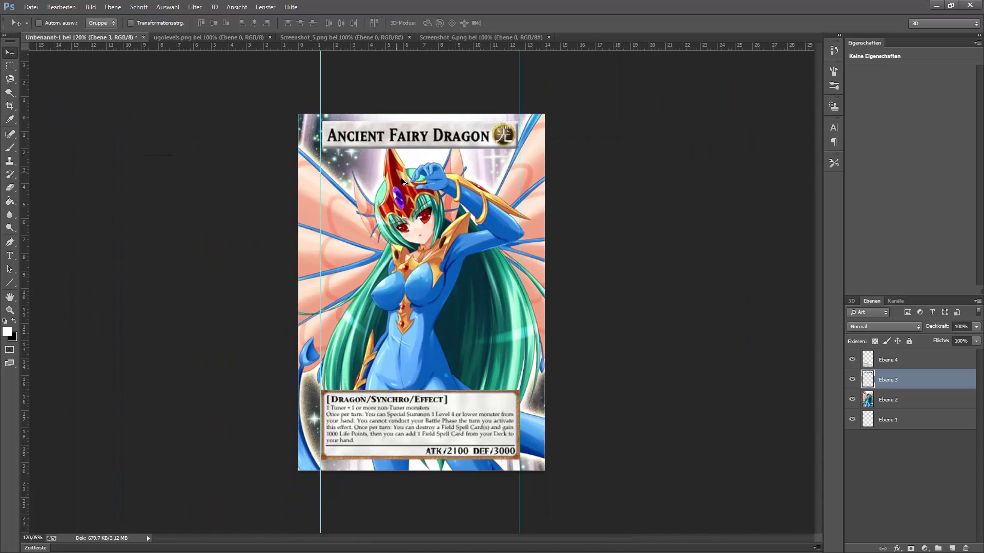
{"action": "scroll", "coordinate": [401, 180], "scroll_direction": "down", "scroll_amount": 1}
{"action": "scroll", "coordinate": [402, 180], "scroll_direction": "up", "scroll_amount": 1}
{"action": "scroll", "coordinate": [402, 179], "scroll_direction": "down", "scroll_amount": 1}
{"action": "scroll", "coordinate": [402, 179], "scroll_direction": "up", "scroll_amount": 2}
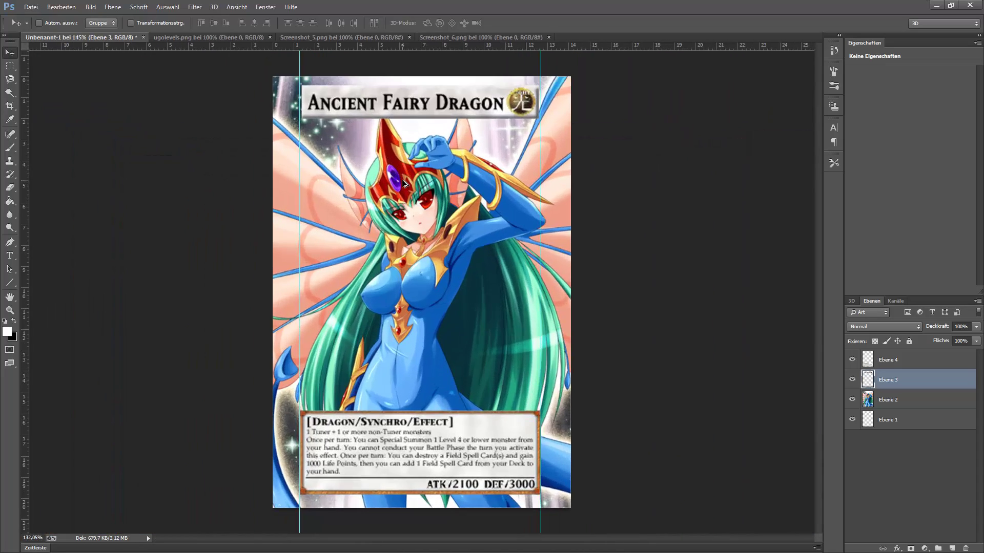
{"action": "scroll", "coordinate": [398, 205], "scroll_direction": "down", "scroll_amount": 1}
{"action": "scroll", "coordinate": [396, 221], "scroll_direction": "down", "scroll_amount": 1}
{"action": "scroll", "coordinate": [395, 222], "scroll_direction": "down", "scroll_amount": 1}
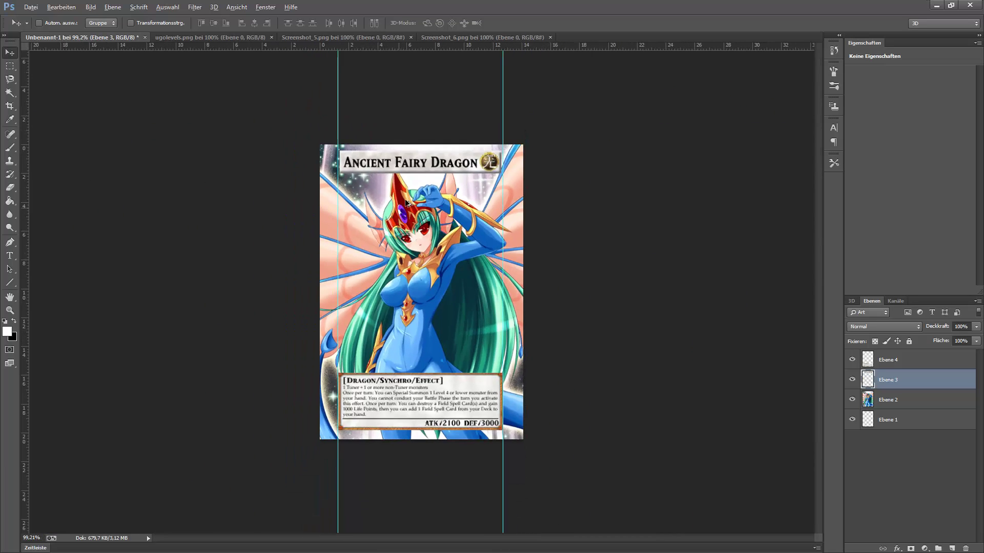
{"action": "scroll", "coordinate": [405, 210], "scroll_direction": "up", "scroll_amount": 1}
{"action": "scroll", "coordinate": [415, 198], "scroll_direction": "up", "scroll_amount": 4}
{"action": "scroll", "coordinate": [425, 185], "scroll_direction": "down", "scroll_amount": 4}
{"action": "scroll", "coordinate": [429, 179], "scroll_direction": "down", "scroll_amount": 1}
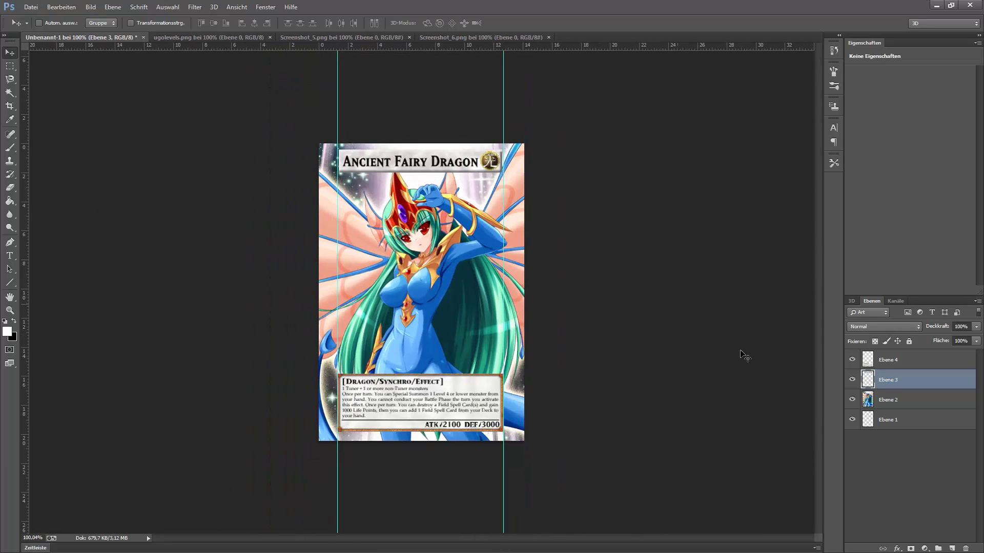
{"action": "left_click", "coordinate": [903, 445]}
{"action": "left_click", "coordinate": [852, 379]}
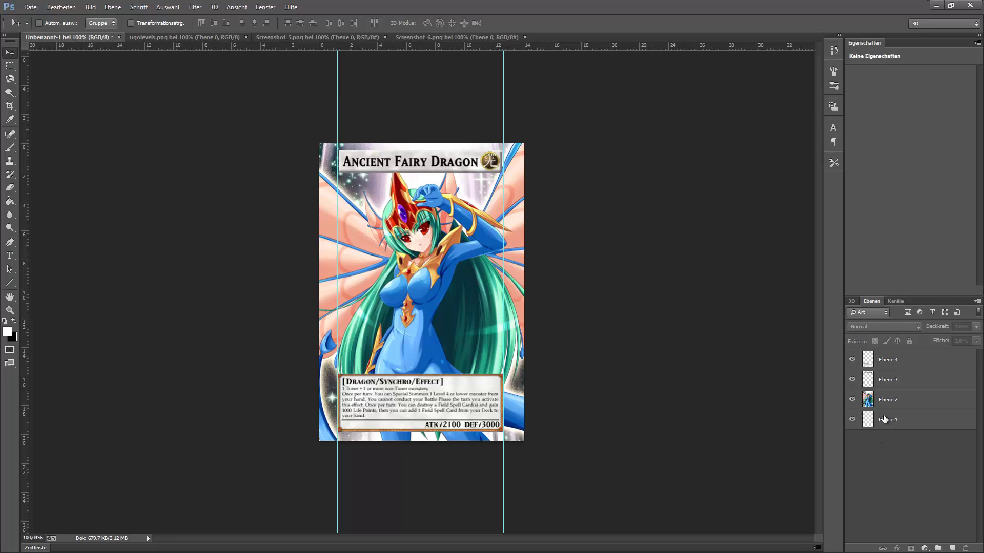
{"action": "key", "text": "alt"}
{"action": "key", "text": "alt"}
{"action": "key", "text": "alt"}
Step: Hide the Ebene 2 artwork layer and delete the empty Ebene 1 layer
{"action": "left_click", "coordinate": [852, 399]}
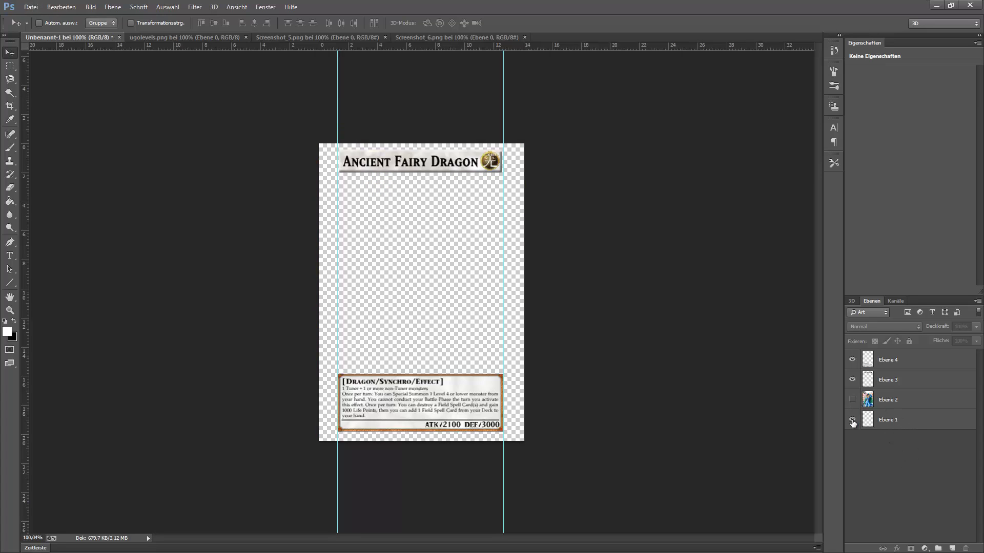
{"action": "left_click", "coordinate": [853, 380]}
{"action": "left_click", "coordinate": [871, 364]}
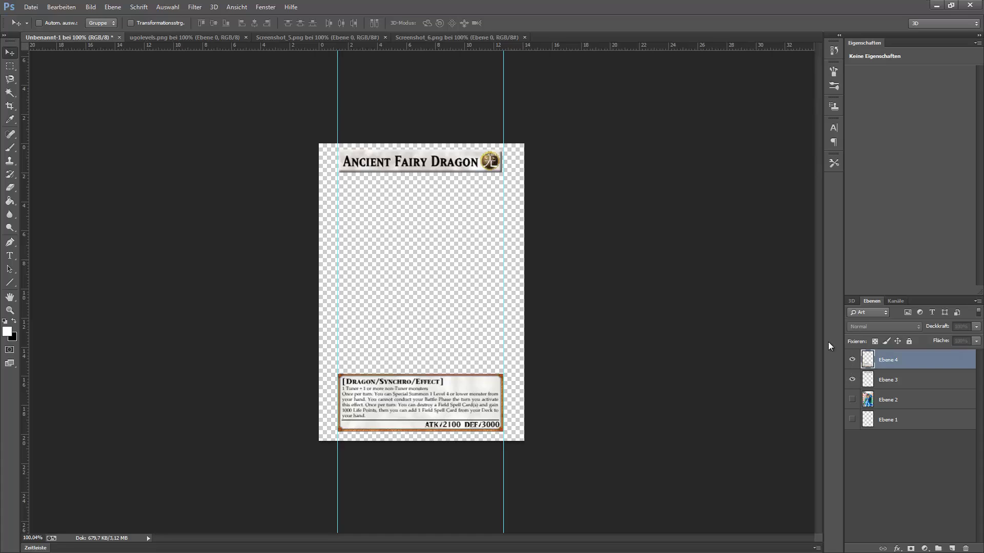
{"action": "left_click", "coordinate": [871, 418]}
{"action": "key", "text": "Delete"}
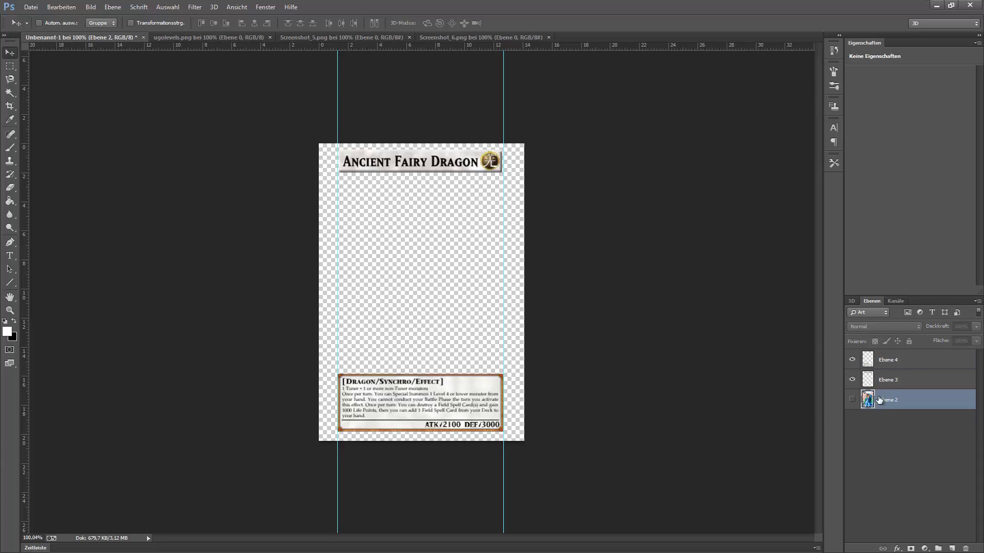
Step: Make Ebene 4 active and bring up the list of adjustment layer types
{"action": "left_click", "coordinate": [888, 382]}
{"action": "left_click", "coordinate": [897, 364]}
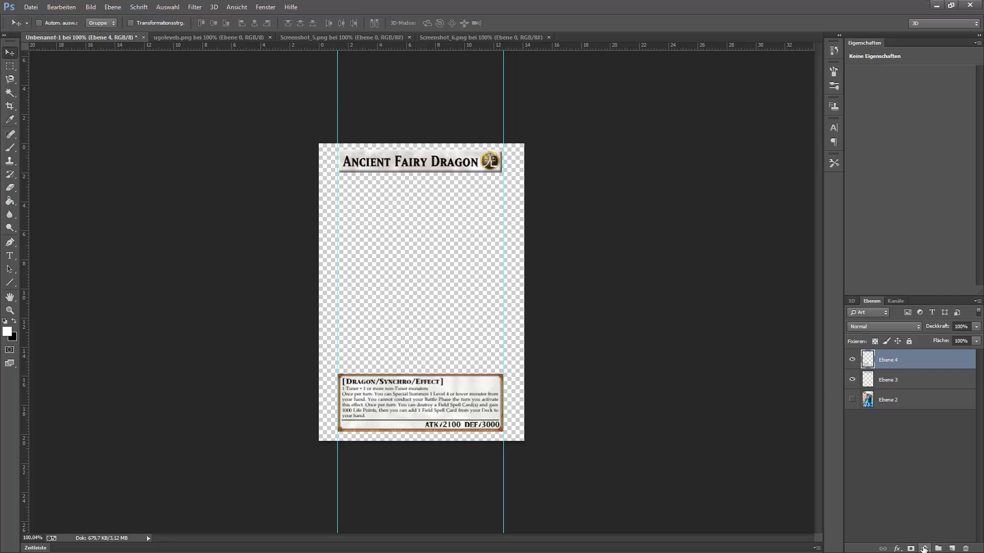
{"action": "left_click", "coordinate": [924, 549]}
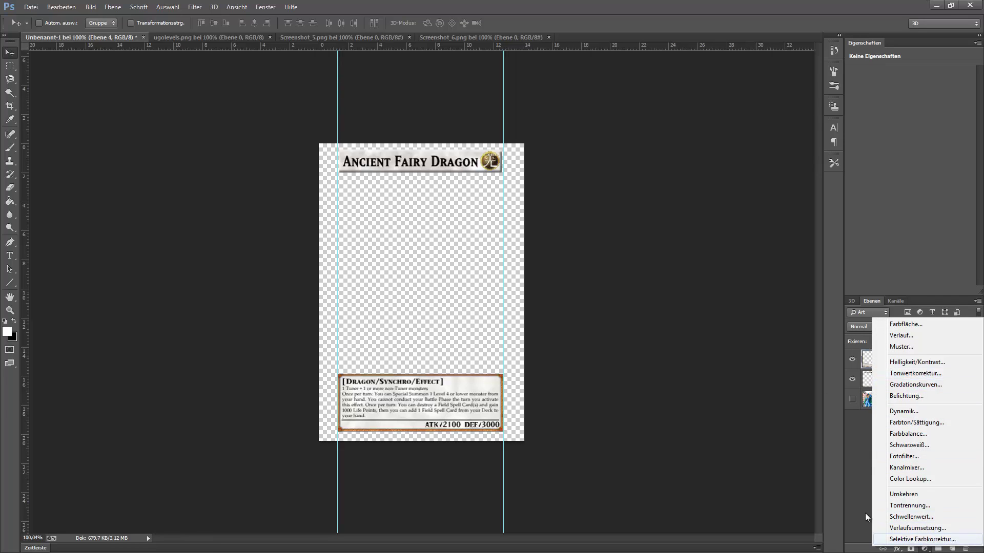
{"action": "key", "text": "Escape"}
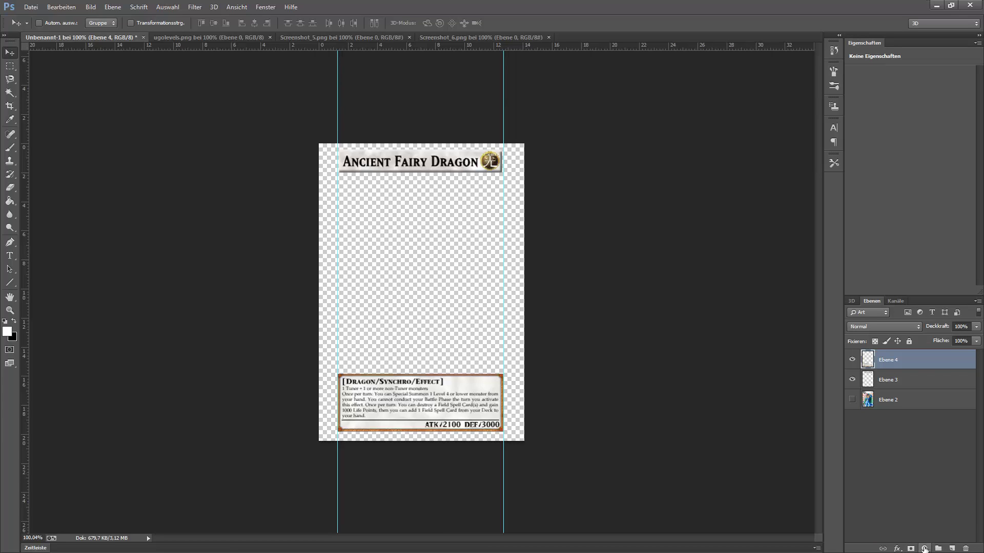
{"action": "left_click", "coordinate": [925, 549]}
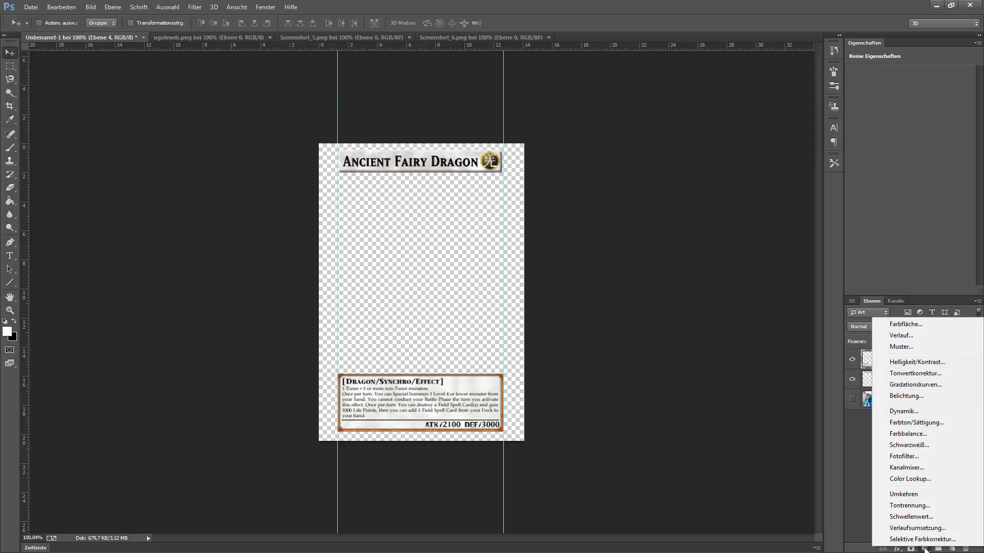
Step: Add a Hue/Saturation adjustment layer, hide Ebene 4, and move Ebene 3 above it
{"action": "left_click", "coordinate": [924, 423]}
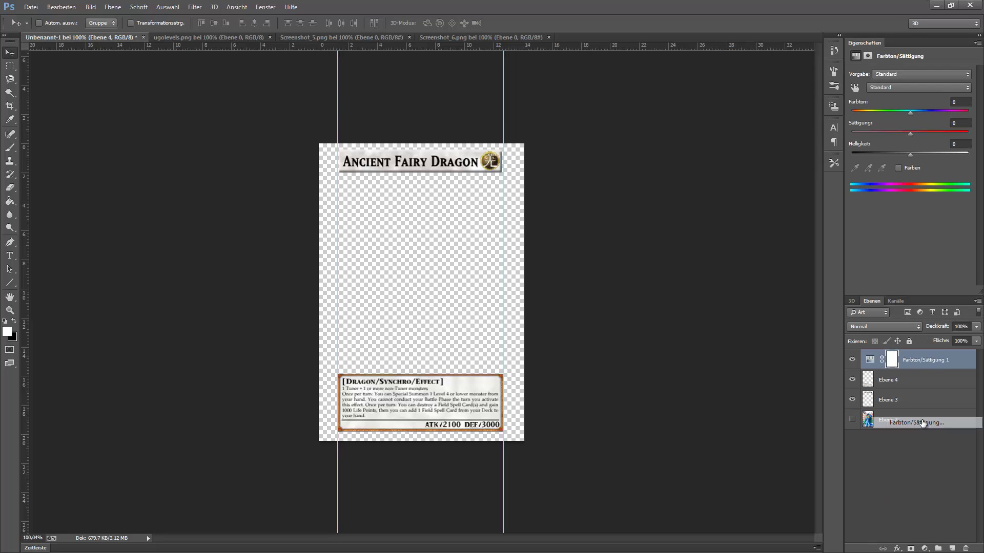
{"action": "left_click", "coordinate": [852, 401]}
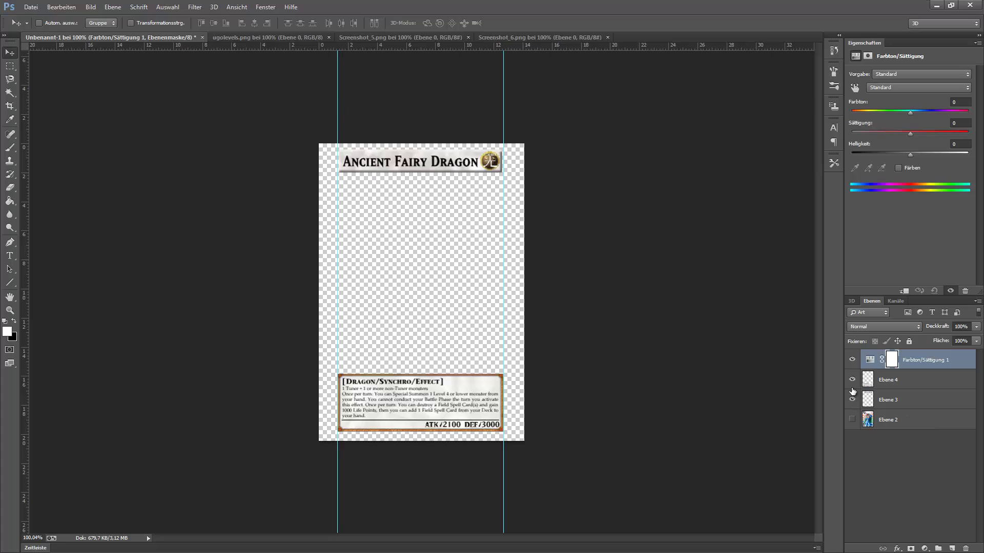
{"action": "left_click", "coordinate": [853, 380]}
{"action": "left_click", "coordinate": [902, 445]}
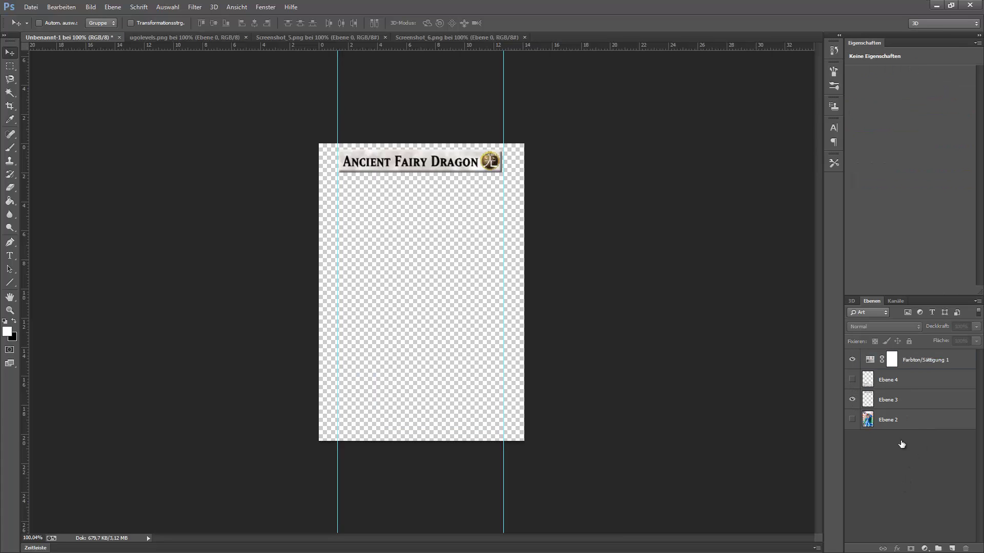
{"action": "left_click", "coordinate": [917, 361]}
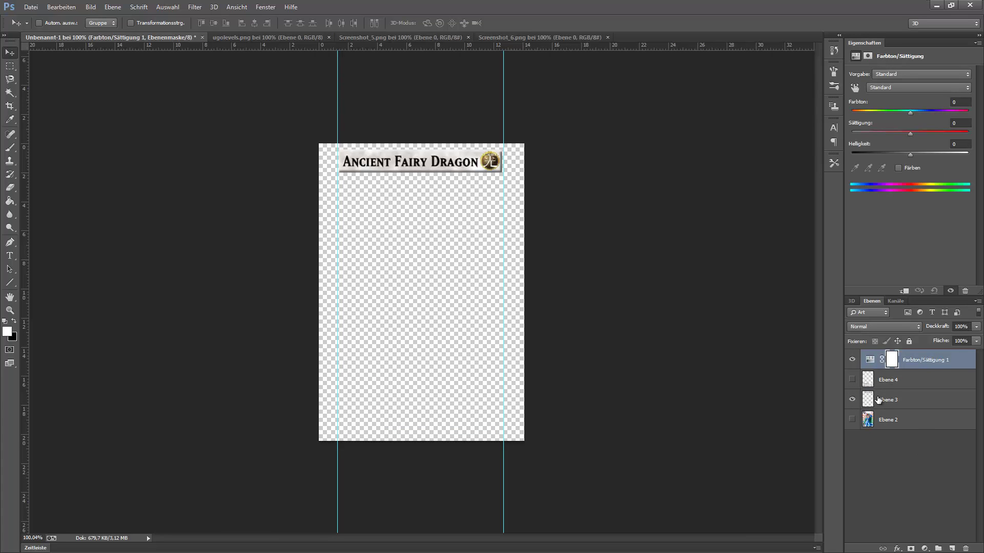
{"action": "left_click_drag", "start_coordinate": [866, 405], "coordinate": [884, 380]}
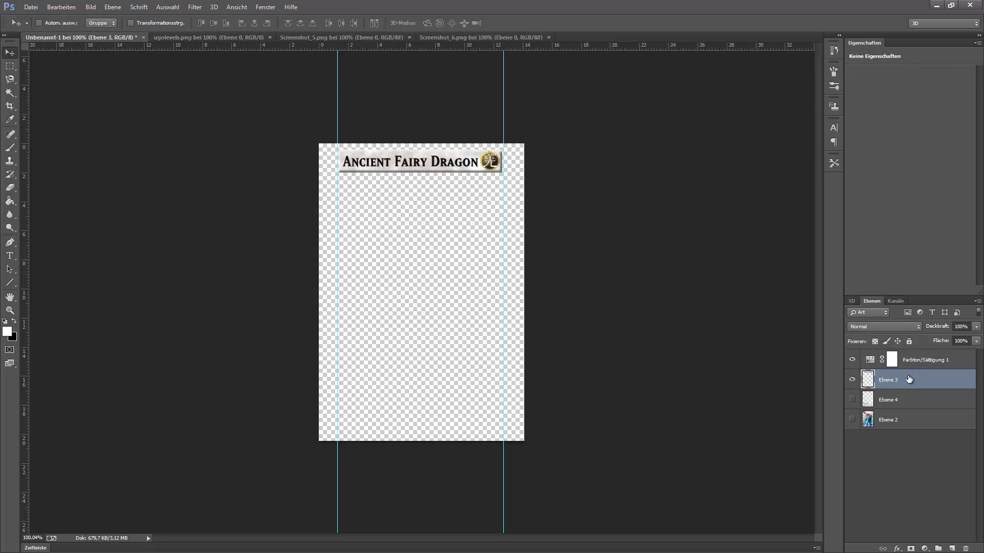
Step: Select Farbton/Sättigung 1 to show its Hue/Saturation properties, all still at 0
{"action": "left_click", "coordinate": [914, 365]}
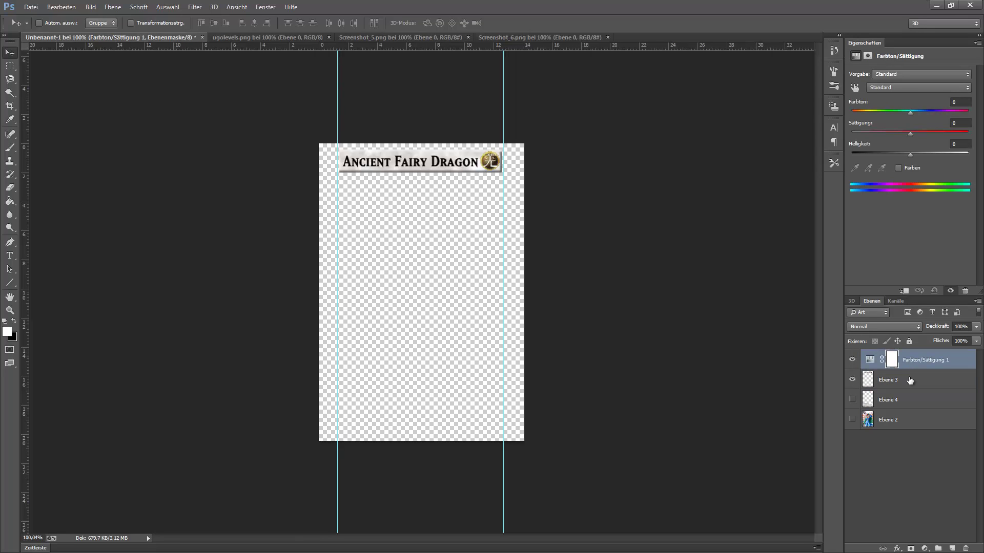
{"action": "left_click", "coordinate": [912, 382]}
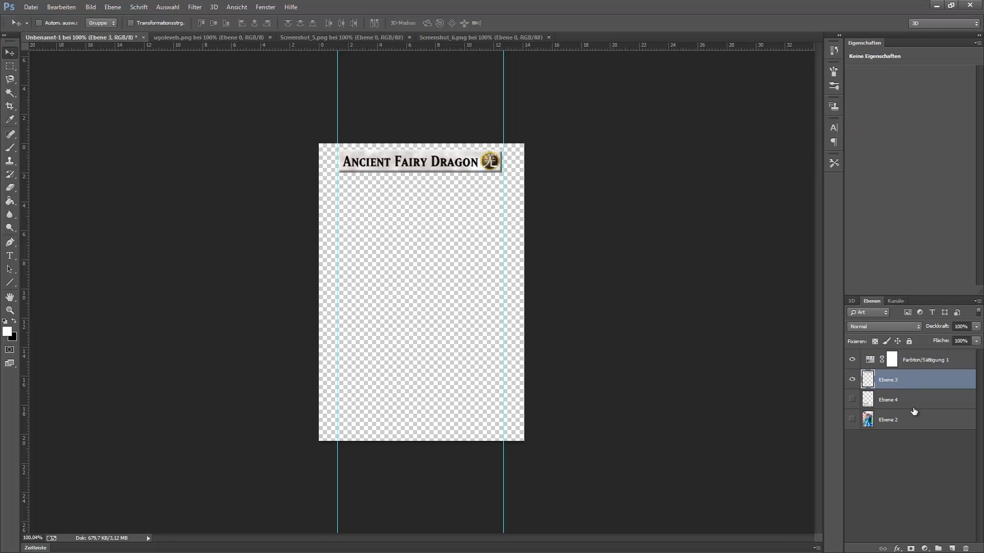
{"action": "left_click", "coordinate": [907, 362]}
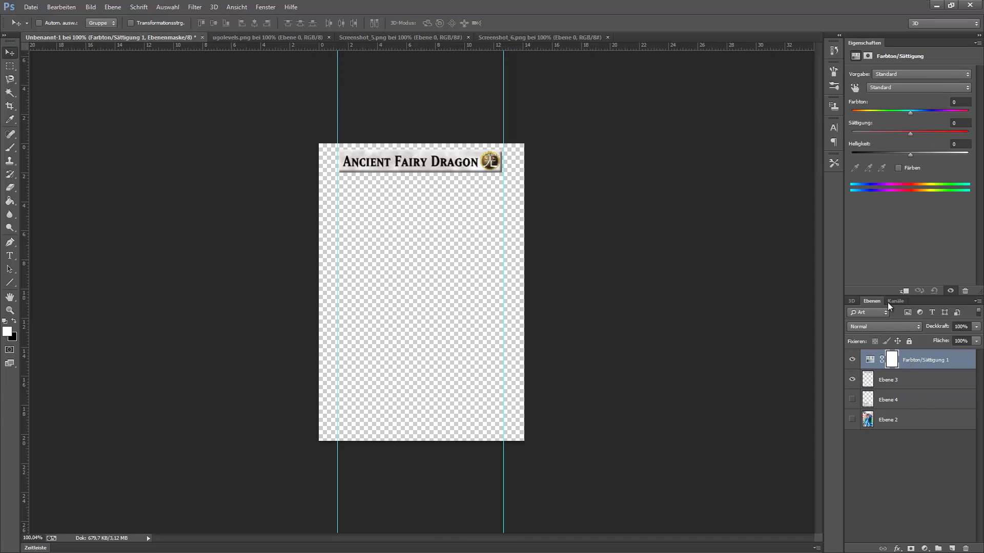
{"action": "scroll", "coordinate": [456, 164], "scroll_direction": "up", "scroll_amount": 1, "text": "alt"}
{"action": "scroll", "coordinate": [456, 164], "scroll_direction": "up", "scroll_amount": 1, "text": "alt"}
Step: Shift the banner's hue and saturation slightly and raise its lightness to +21
{"action": "scroll", "coordinate": [447, 136], "scroll_direction": "up", "scroll_amount": 1, "text": "alt"}
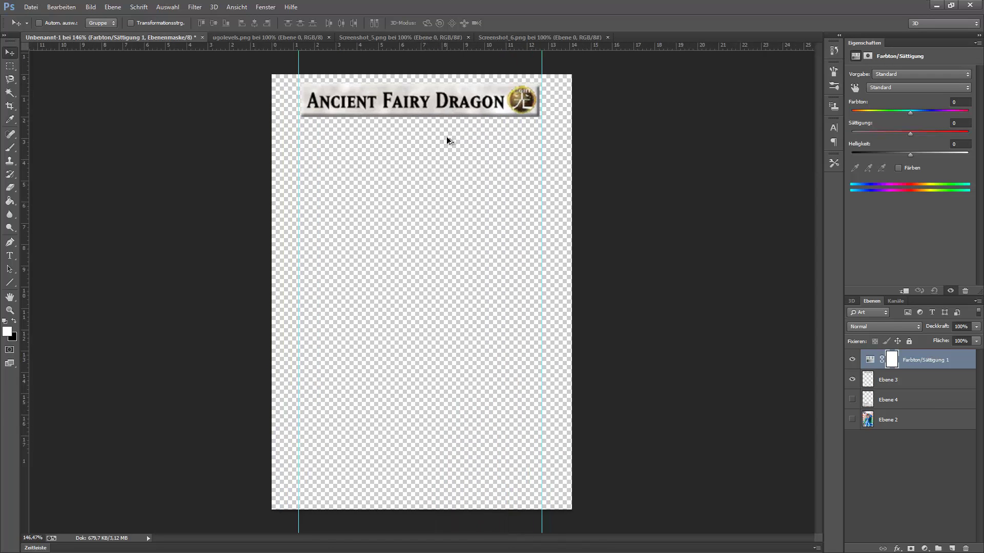
{"action": "scroll", "coordinate": [447, 137], "scroll_direction": "up", "scroll_amount": 1, "text": "alt"}
{"action": "scroll", "coordinate": [564, 171], "scroll_direction": "down", "scroll_amount": 1, "text": "alt"}
{"action": "mouse_move", "coordinate": [911, 112]}
{"action": "left_mouse_down"}
{"action": "mouse_move", "coordinate": [915, 133]}
{"action": "mouse_move", "coordinate": [913, 111]}
{"action": "left_mouse_up"}
{"action": "mouse_move", "coordinate": [910, 153]}
{"action": "left_mouse_down"}
{"action": "mouse_move", "coordinate": [923, 153]}
{"action": "mouse_move", "coordinate": [924, 127]}
{"action": "left_mouse_up"}
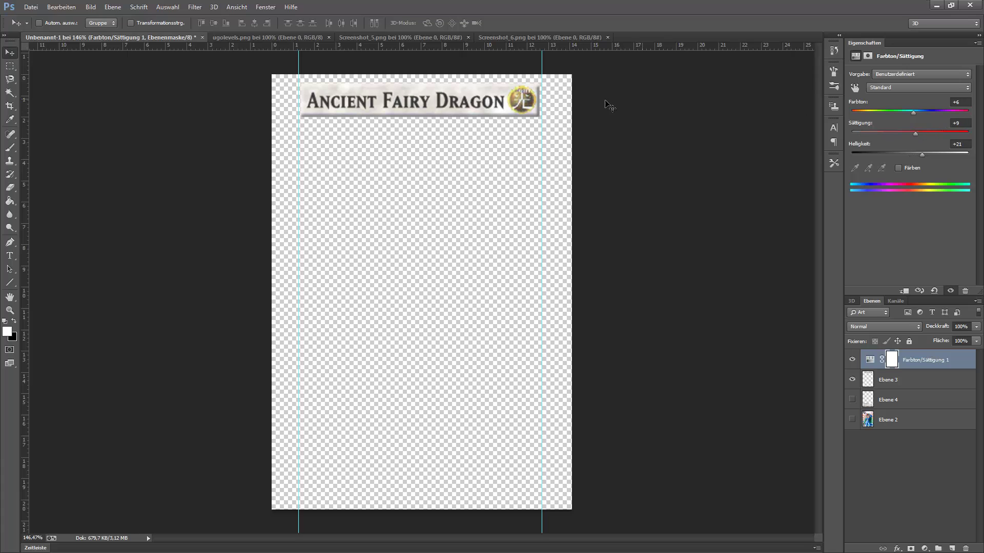
{"action": "mouse_move", "coordinate": [918, 132]}
{"action": "left_mouse_down"}
{"action": "mouse_move", "coordinate": [982, 134]}
{"action": "mouse_move", "coordinate": [858, 124]}
{"action": "mouse_move", "coordinate": [884, 125]}
{"action": "left_mouse_up"}
{"action": "left_click_drag", "start_coordinate": [913, 112], "coordinate": [906, 110]}
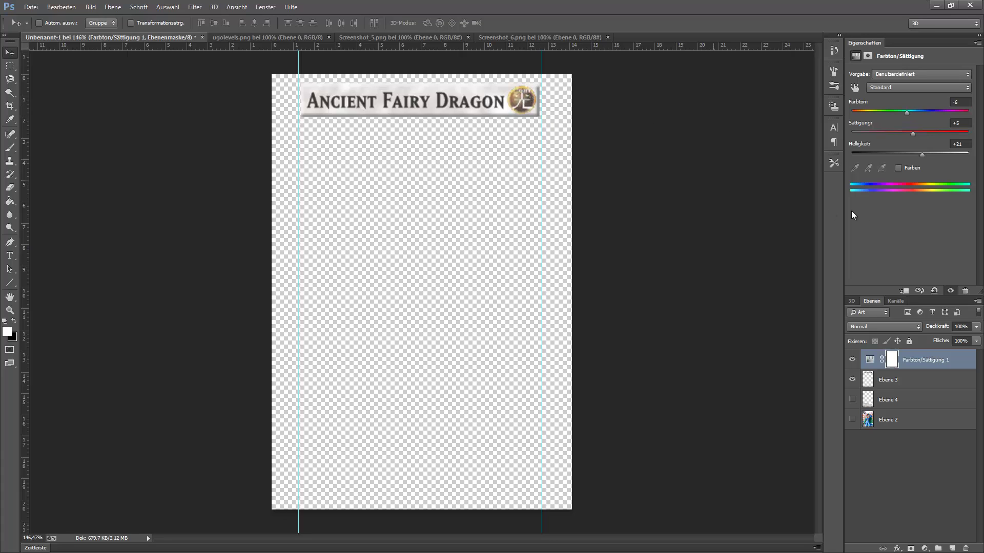
Step: Merge the Hue/Saturation adjustment down into the title layer Ebene 3
{"action": "left_click", "coordinate": [889, 441]}
{"action": "left_click", "coordinate": [907, 366]}
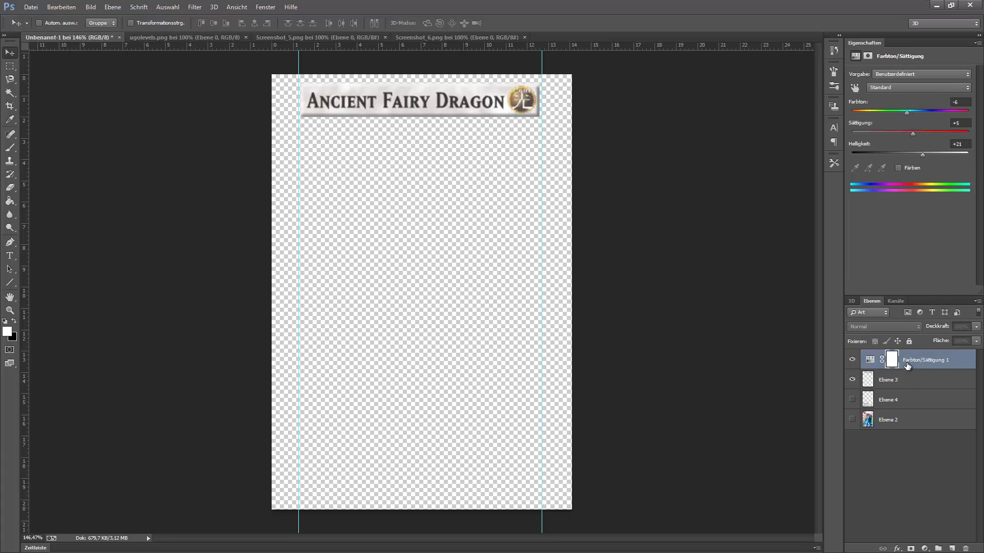
{"action": "key", "text": "ctrl+e"}
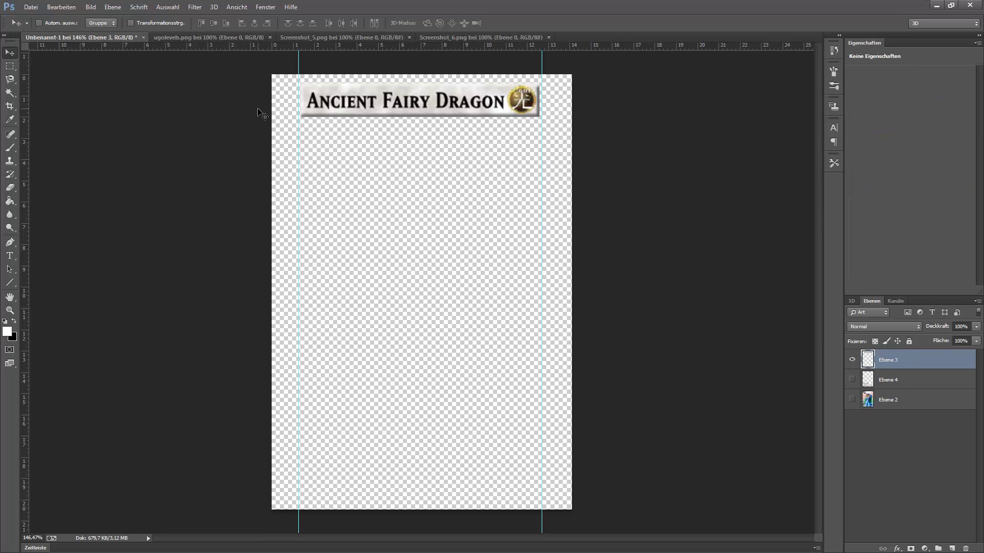
Step: Open the reference card orica tourguide.psd
{"action": "left_click", "coordinate": [31, 7]}
{"action": "left_click", "coordinate": [53, 34]}
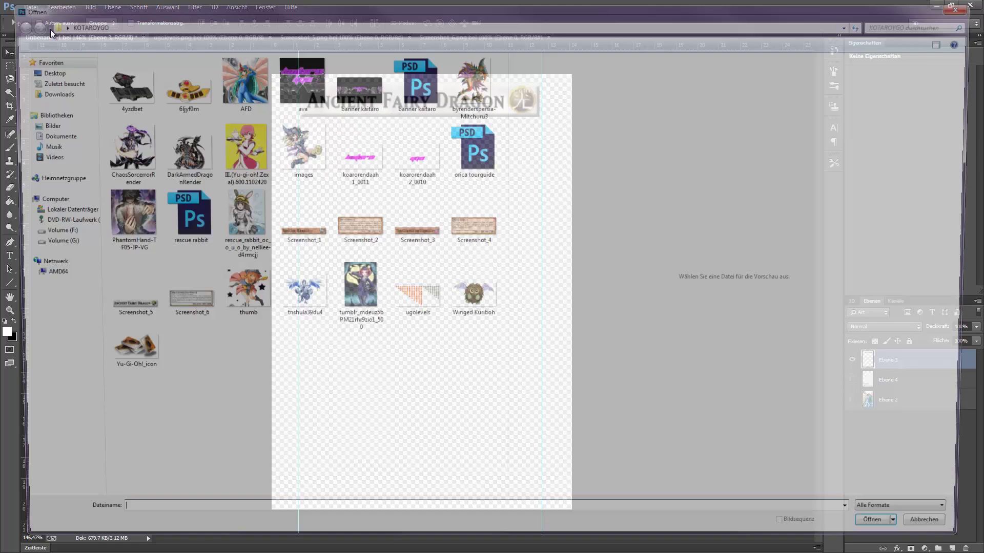
{"action": "double_click", "coordinate": [474, 151]}
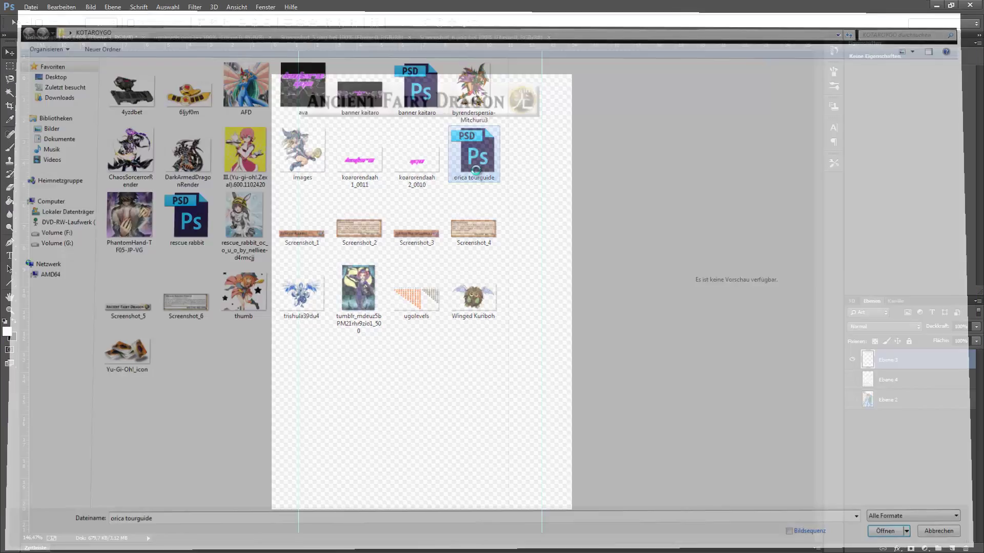
Step: Zoom in to study the reference card's title banner
{"action": "scroll", "coordinate": [405, 136], "scroll_direction": "up", "scroll_amount": 3}
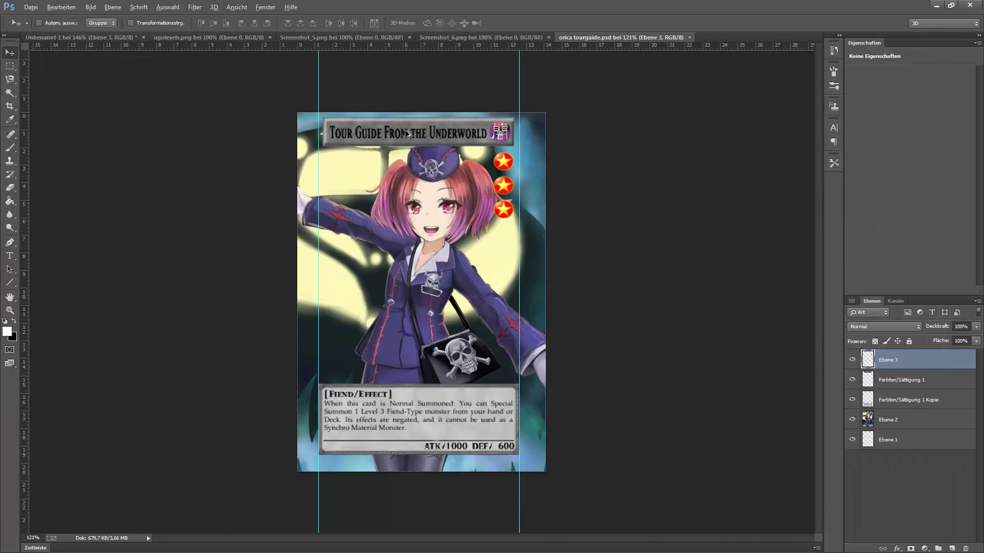
{"action": "scroll", "coordinate": [410, 143], "scroll_direction": "up", "scroll_amount": 5}
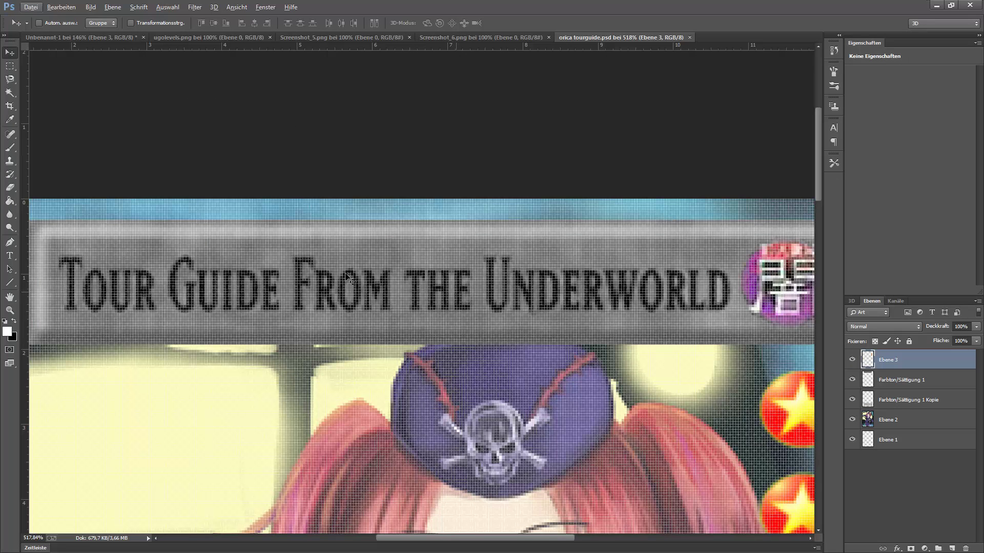
{"action": "scroll", "coordinate": [313, 275], "scroll_direction": "down", "scroll_amount": 3}
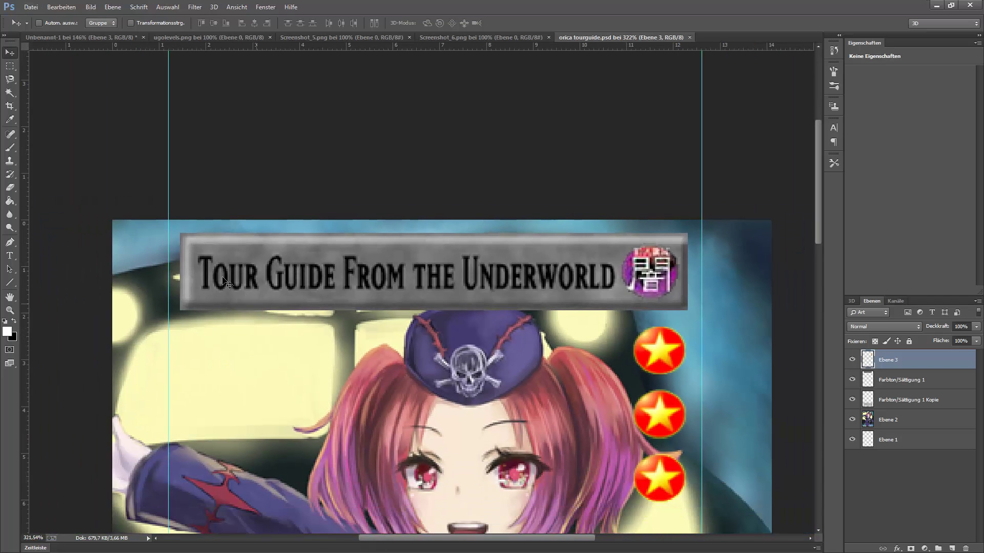
{"action": "scroll", "coordinate": [450, 244], "scroll_direction": "down", "scroll_amount": 2}
{"action": "scroll", "coordinate": [456, 279], "scroll_direction": "down", "scroll_amount": 1}
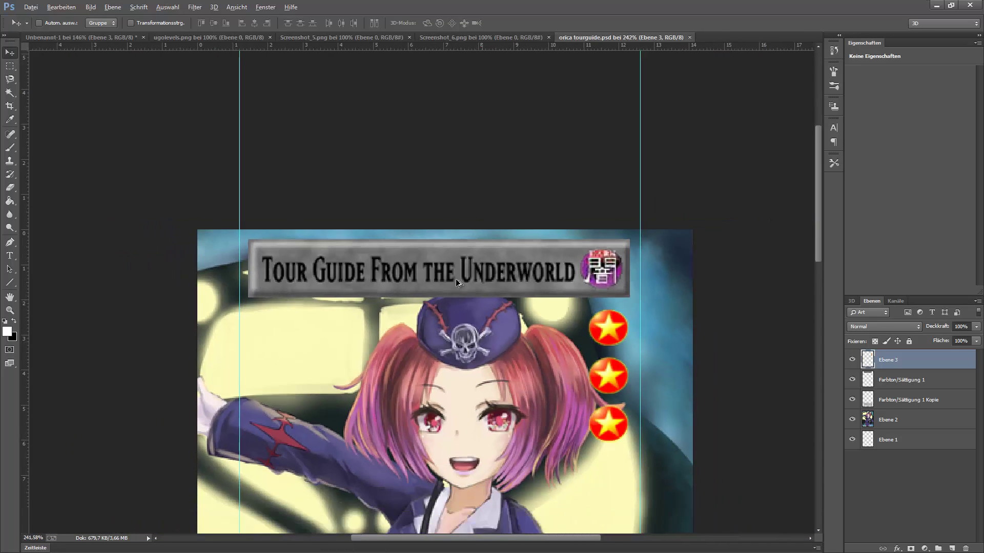
{"action": "scroll", "coordinate": [456, 279], "scroll_direction": "down", "scroll_amount": 4}
{"action": "scroll", "coordinate": [438, 270], "scroll_direction": "down", "scroll_amount": 1}
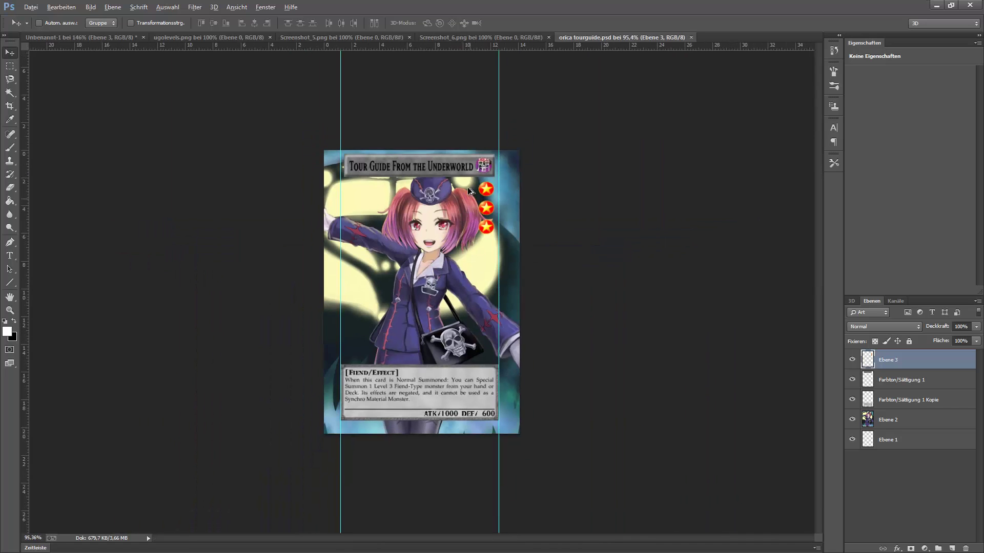
{"action": "scroll", "coordinate": [467, 187], "scroll_direction": "down", "scroll_amount": 1}
{"action": "scroll", "coordinate": [472, 154], "scroll_direction": "up", "scroll_amount": 1}
Step: Return to the Ancient Fairy Dragon document, check layer visibility, and select title layer Ebene 3
{"action": "left_click", "coordinate": [115, 38]}
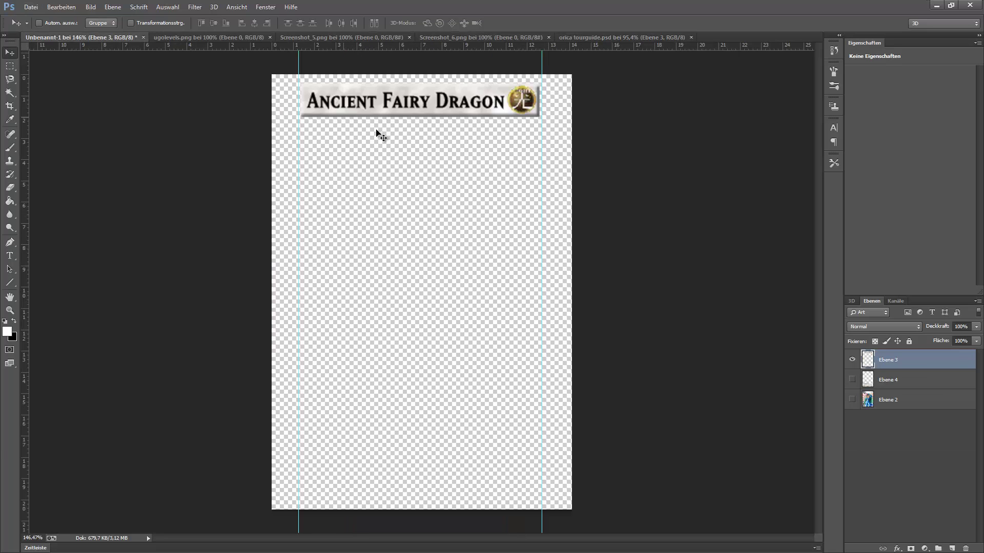
{"action": "left_click", "coordinate": [913, 466]}
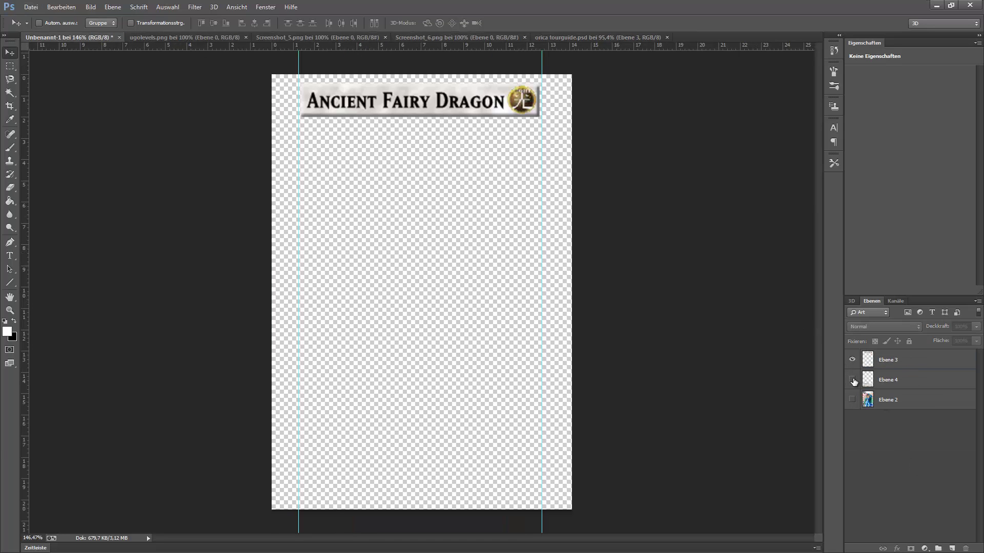
{"action": "left_click", "coordinate": [853, 380]}
{"action": "left_click", "coordinate": [852, 400]}
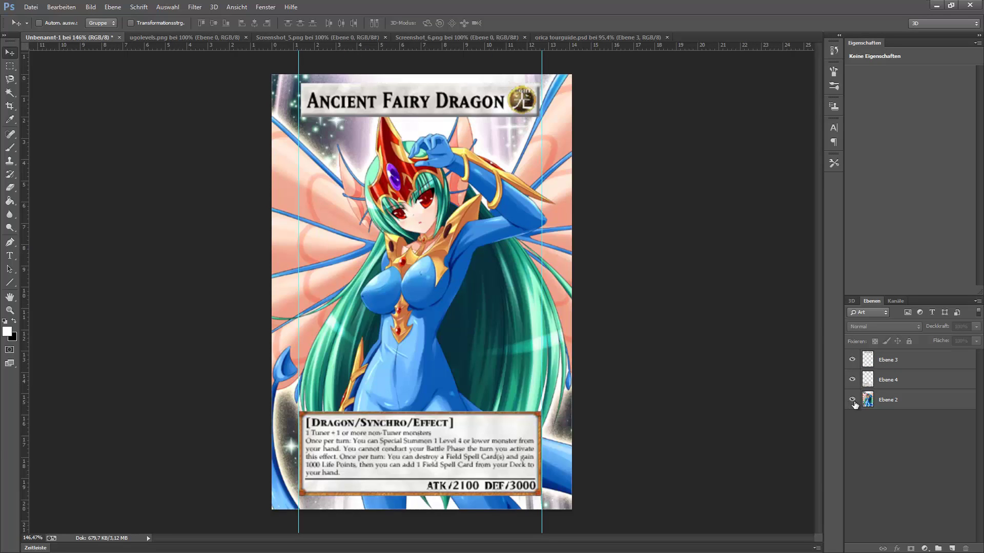
{"action": "left_click", "coordinate": [853, 400]}
{"action": "left_click", "coordinate": [853, 381]}
{"action": "left_click", "coordinate": [885, 360]}
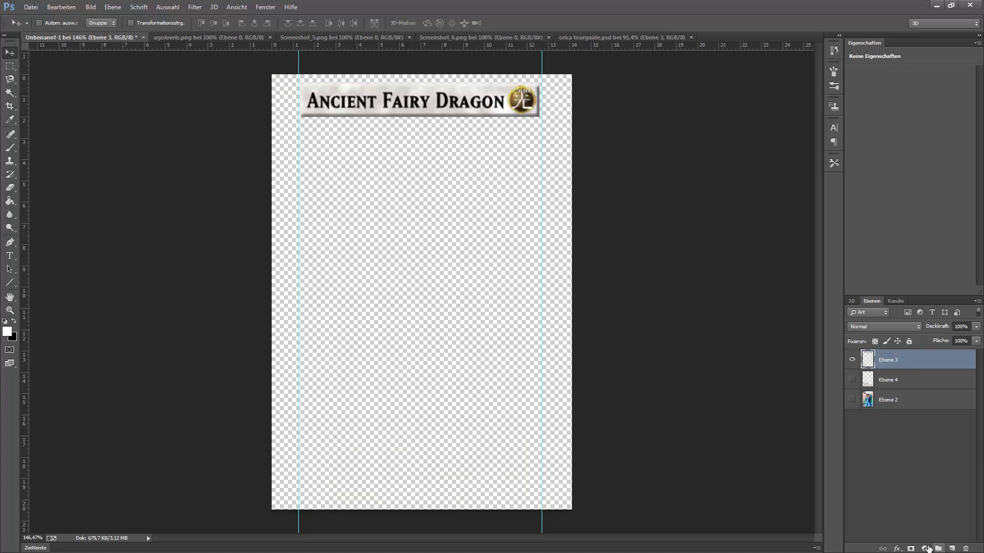
Step: Add a Hue/Saturation adjustment, merge it with Ebene 3, and show Ebene 4 again
{"action": "left_click", "coordinate": [927, 549]}
{"action": "left_click", "coordinate": [927, 420]}
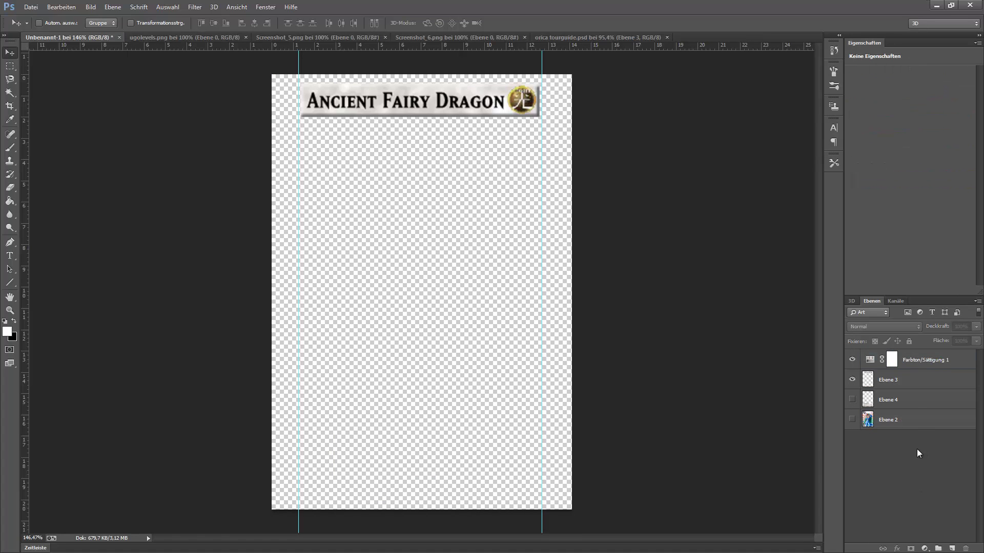
{"action": "left_click", "coordinate": [915, 360]}
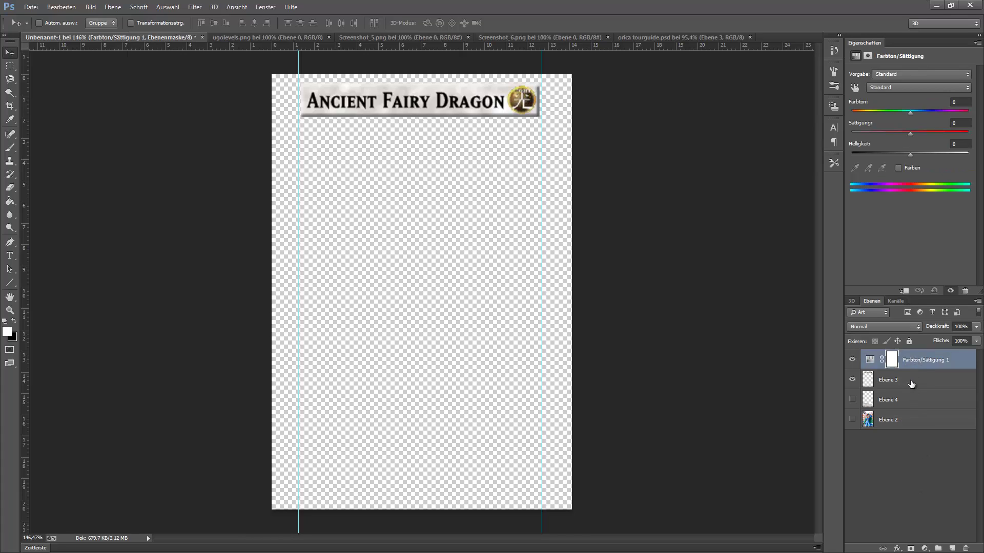
{"action": "left_click", "coordinate": [911, 384], "text": "shift"}
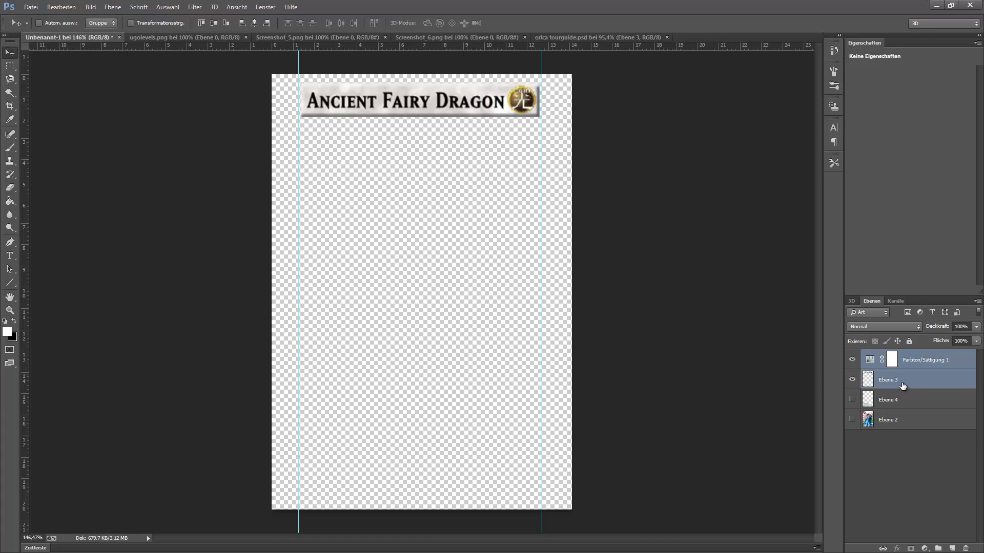
{"action": "key", "text": "ctrl+e"}
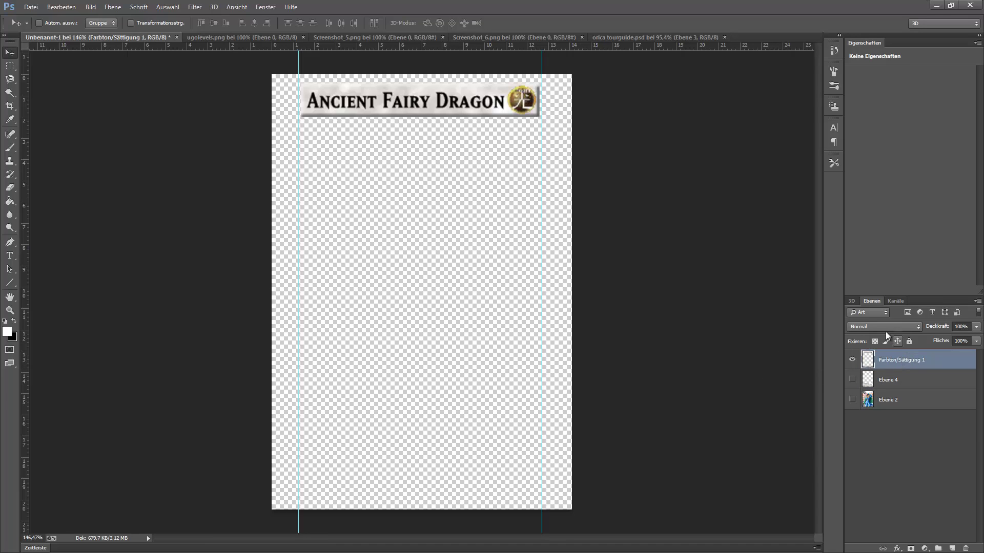
{"action": "left_click", "coordinate": [852, 379]}
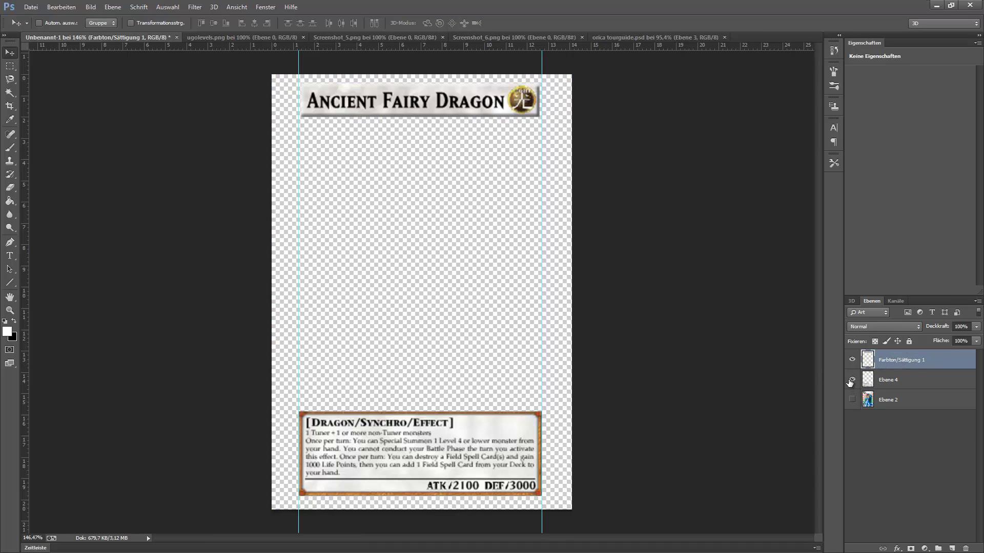
Step: Hide Ebene 4, undo the title merge, and discard the Hue/Saturation adjustment layer
{"action": "left_click", "coordinate": [852, 379]}
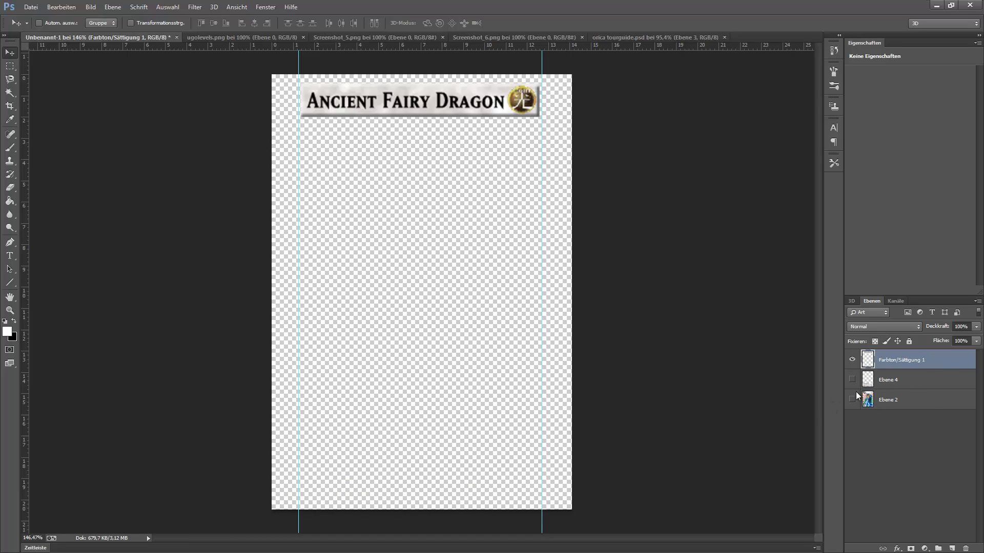
{"action": "key", "text": "ctrl+z"}
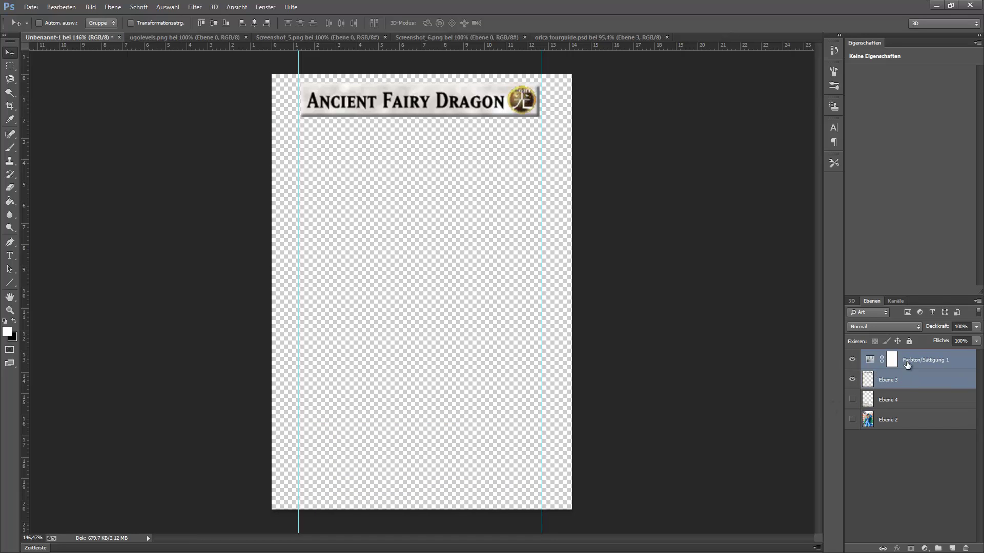
{"action": "left_click", "coordinate": [910, 362]}
{"action": "key", "text": "ctrl+e"}
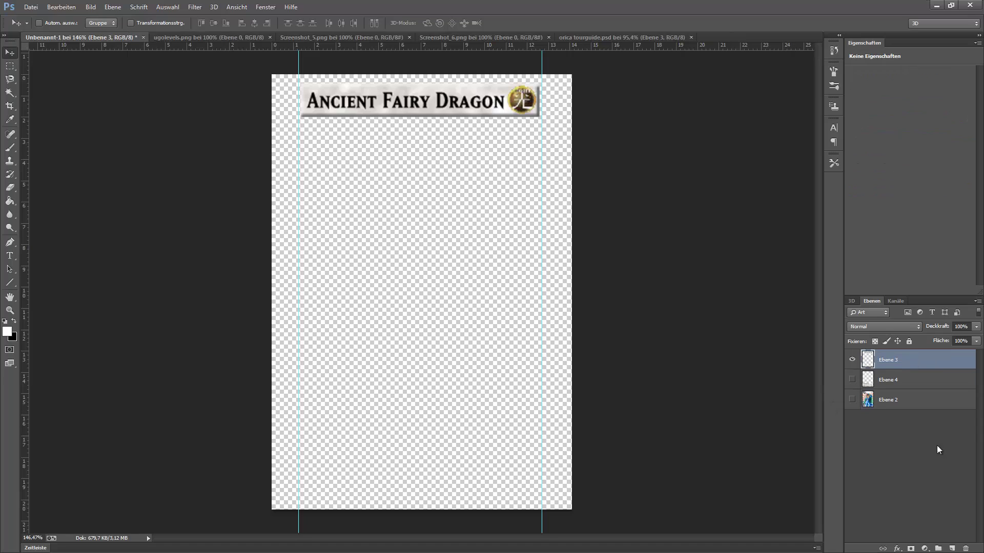
{"action": "left_click", "coordinate": [906, 436]}
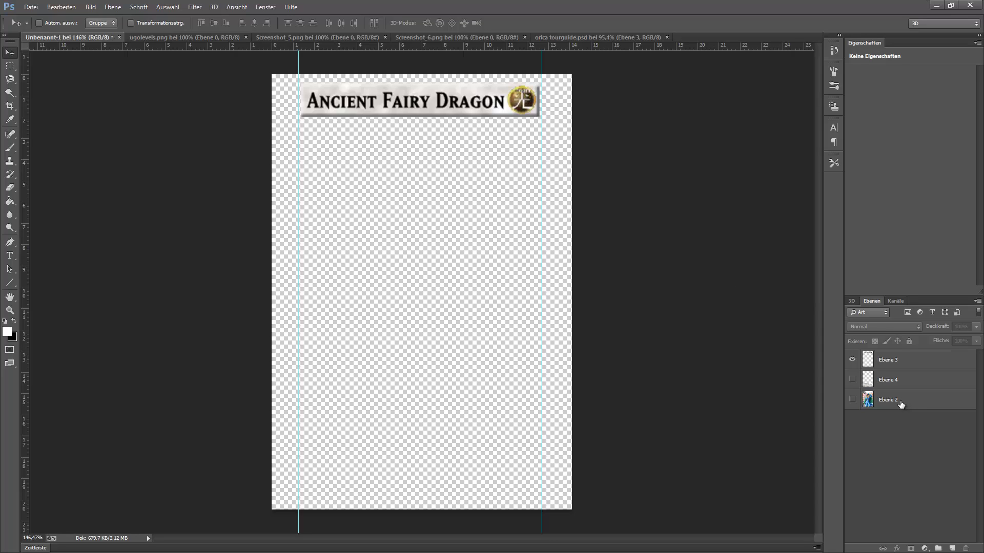
{"action": "key", "text": "ctrl+u"}
{"action": "key", "text": "ctrl+z"}
{"action": "left_click", "coordinate": [852, 380]}
{"action": "left_click", "coordinate": [852, 400]}
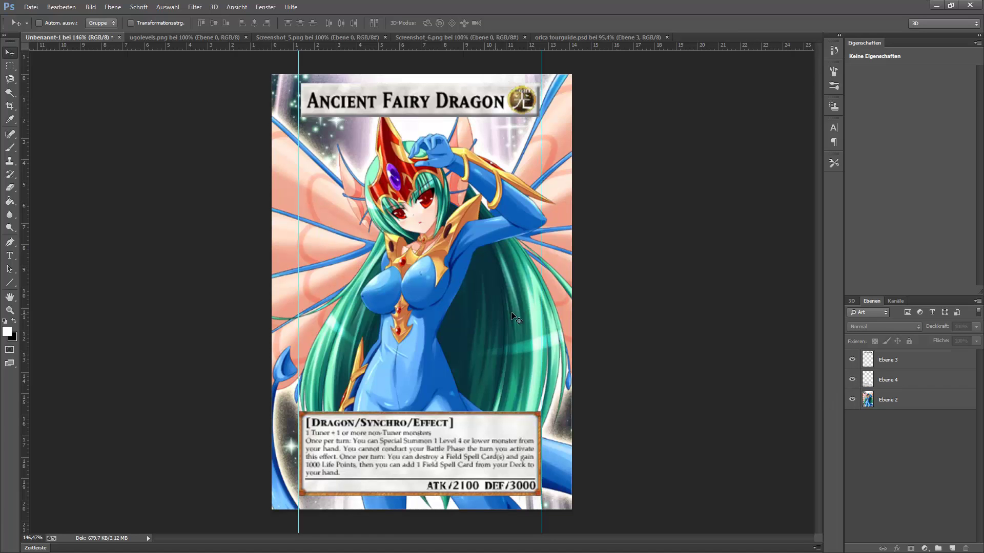
{"action": "scroll", "coordinate": [523, 323], "scroll_direction": "up", "scroll_amount": 2}
{"action": "scroll", "coordinate": [456, 254], "scroll_direction": "up", "scroll_amount": 3}
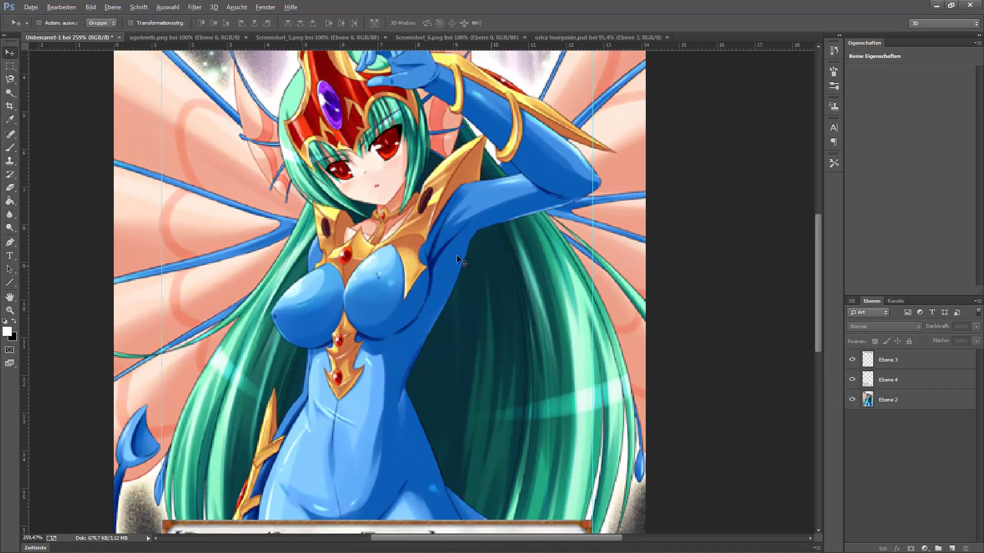
{"action": "scroll", "coordinate": [457, 254], "scroll_direction": "down", "scroll_amount": 3}
{"action": "scroll", "coordinate": [418, 143], "scroll_direction": "up", "scroll_amount": 2}
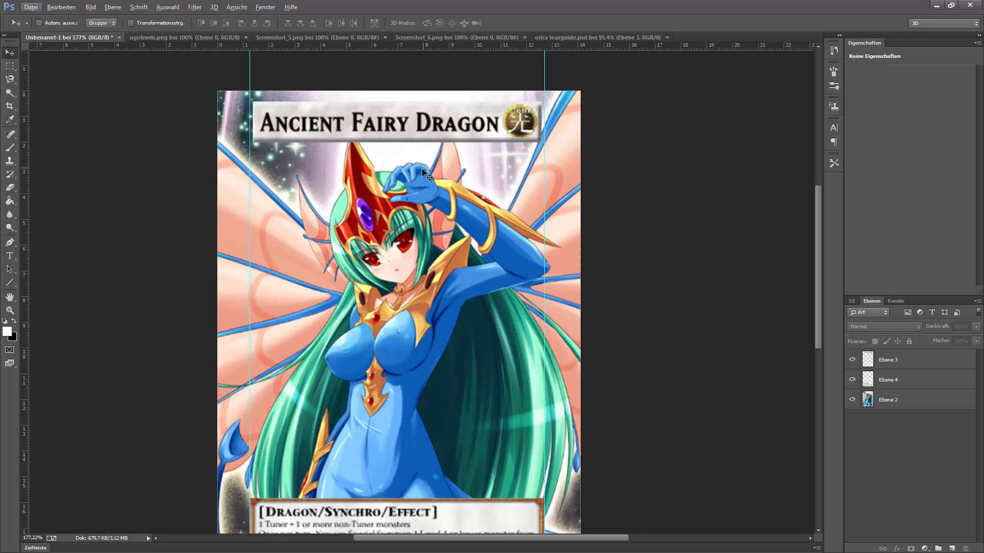
{"action": "scroll", "coordinate": [410, 123], "scroll_direction": "down", "scroll_amount": 1}
{"action": "scroll", "coordinate": [400, 102], "scroll_direction": "down", "scroll_amount": 1}
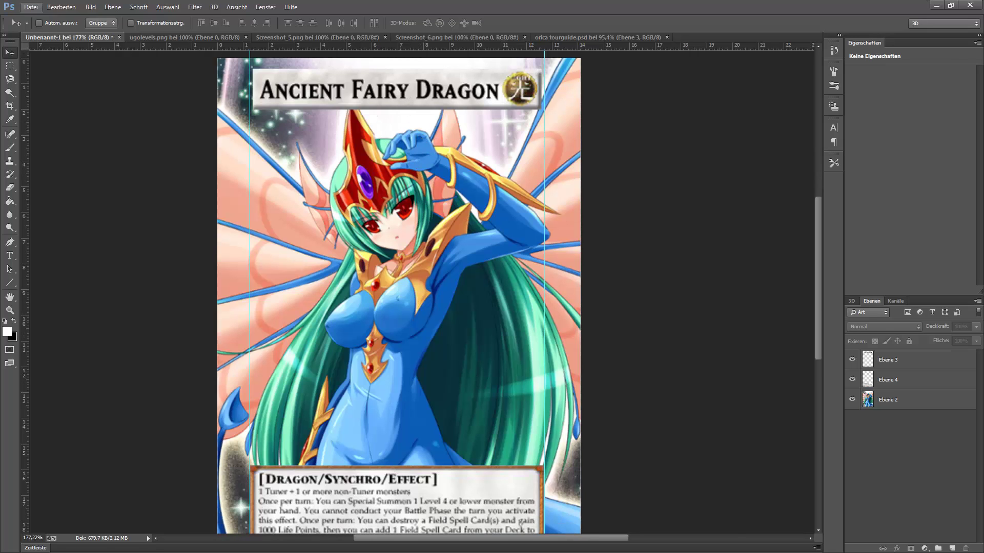
{"action": "key", "text": "alt+Tab"}
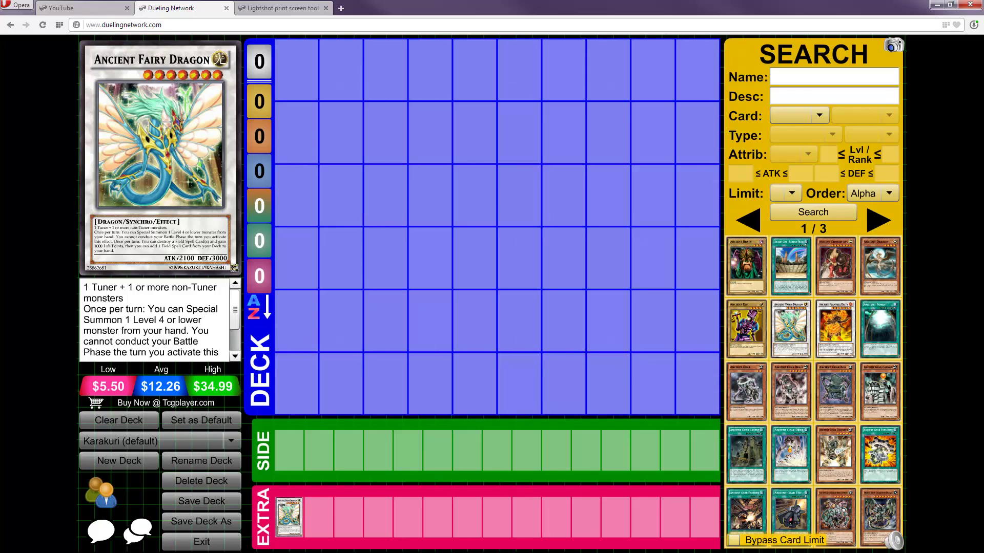
Step: Return from the Dueling Network card view to the Photoshop card document
{"action": "key", "text": "alt+Tab"}
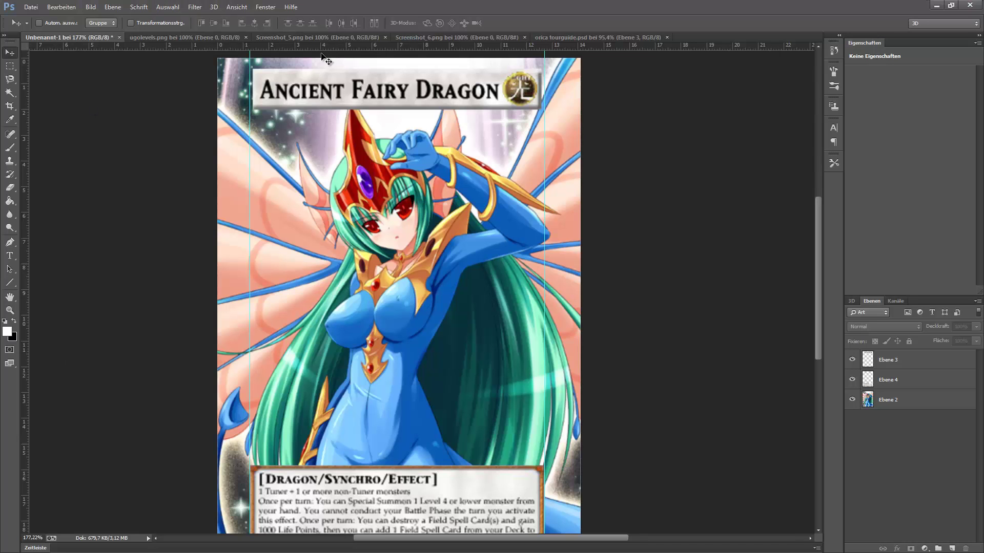
Step: Copy the six-star column of ugolevels.png onto a new layer, Ebene 1
{"action": "left_click", "coordinate": [215, 39]}
{"action": "scroll", "coordinate": [313, 225], "scroll_direction": "up", "scroll_amount": 2}
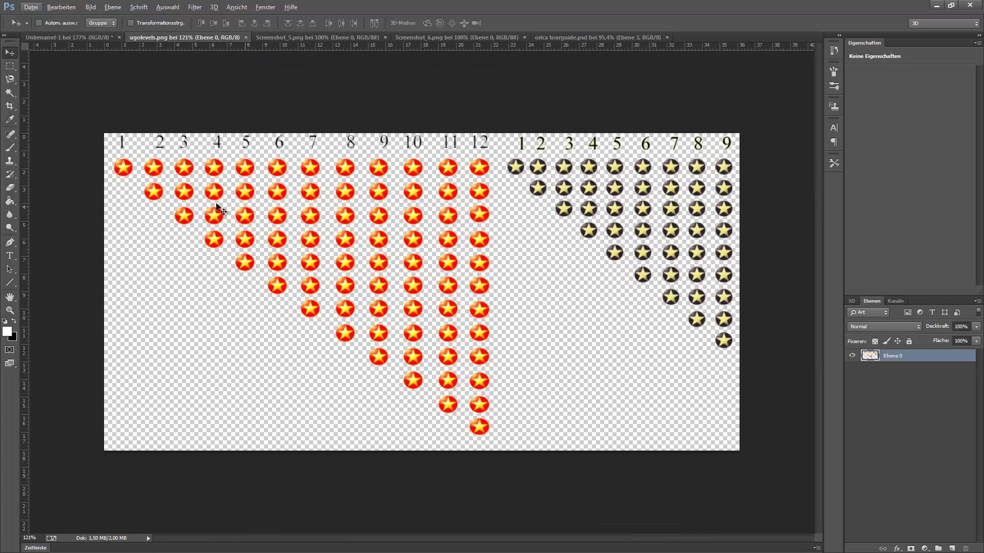
{"action": "left_click", "coordinate": [9, 66]}
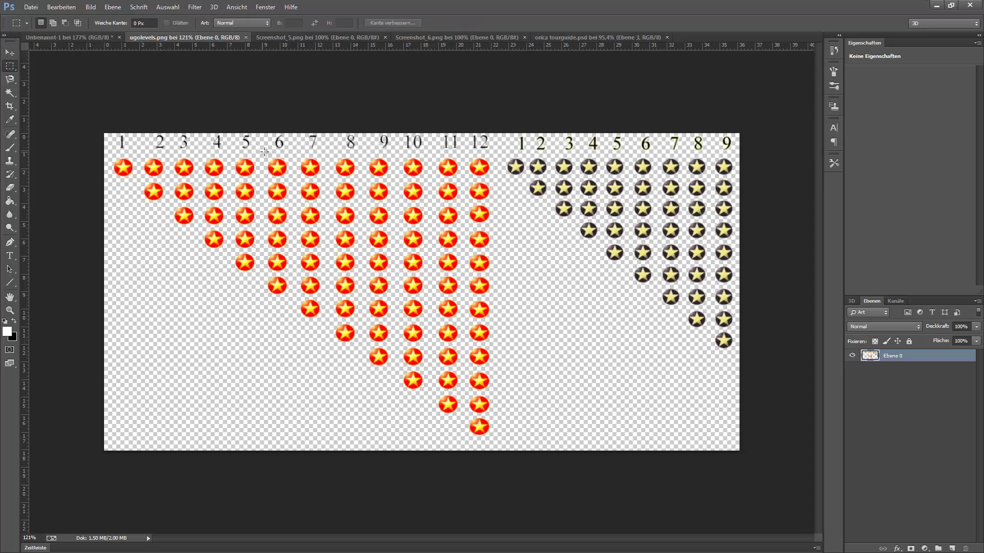
{"action": "left_click_drag", "start_coordinate": [264, 152], "coordinate": [293, 266]}
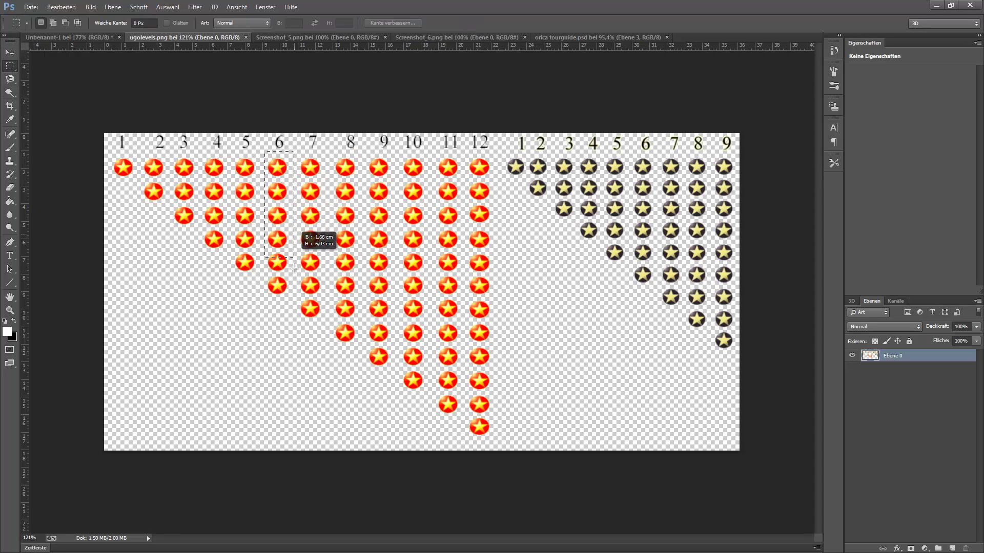
{"action": "left_click_drag", "start_coordinate": [293, 266], "coordinate": [291, 300]}
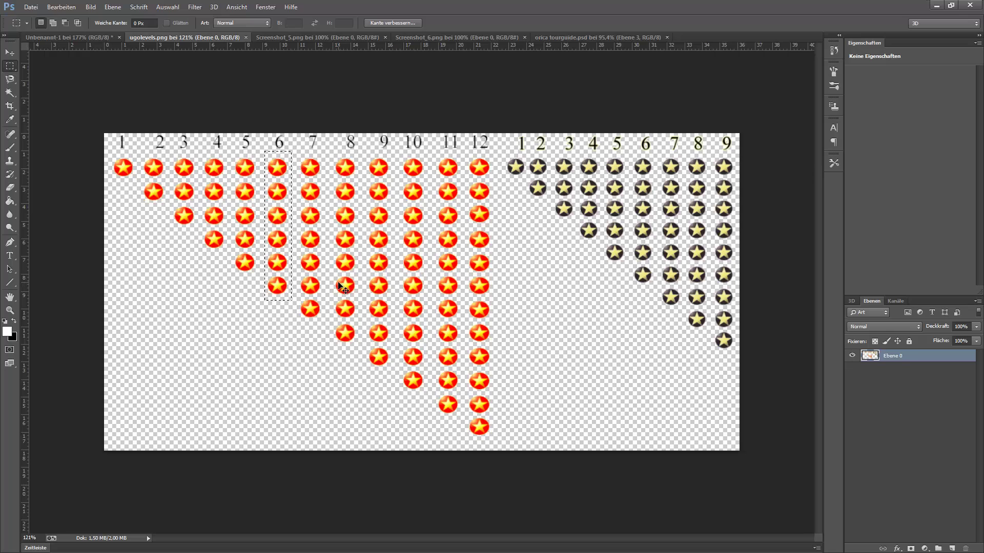
{"action": "key", "text": "ctrl+j"}
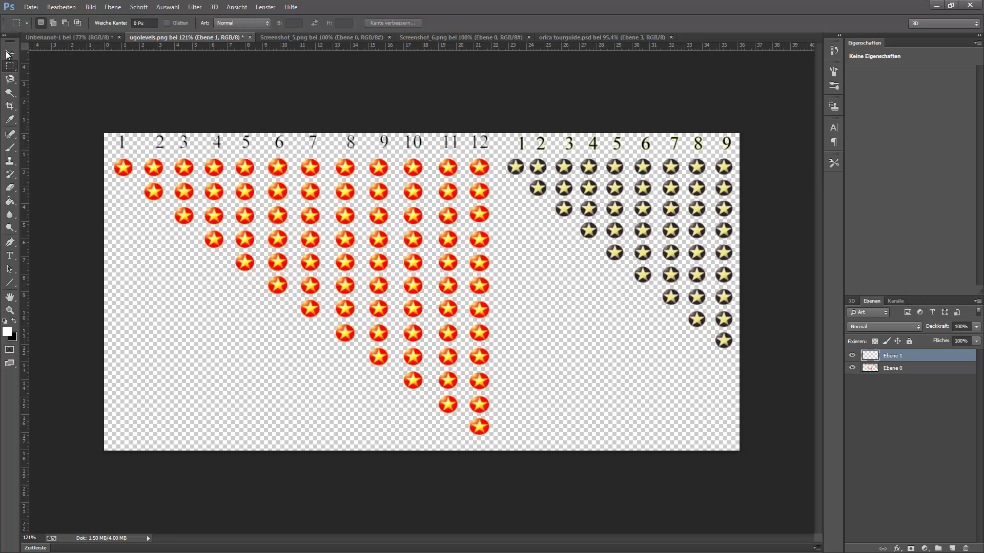
{"action": "left_click", "coordinate": [9, 53]}
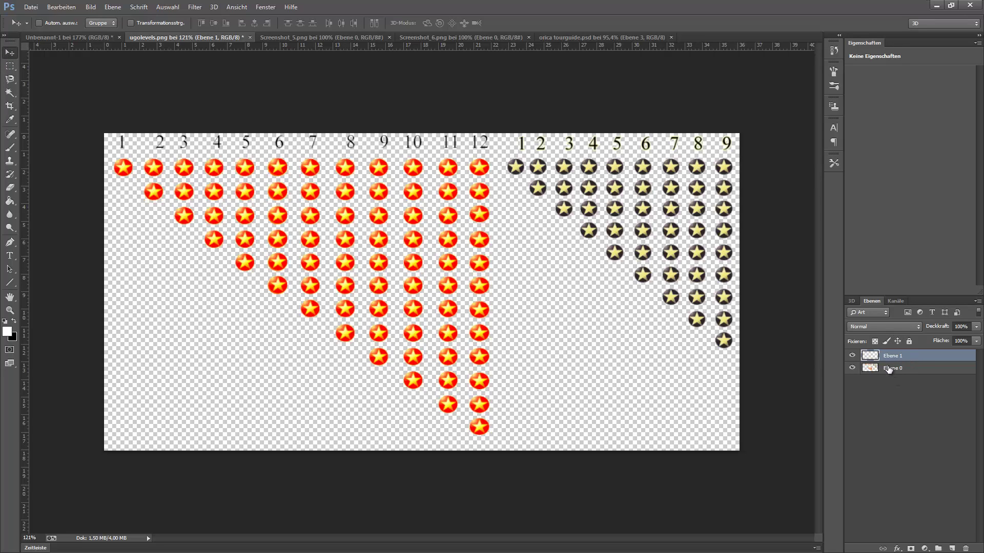
Step: Place the six-star column on the card as Ebene 5, down the right edge below the name banner
{"action": "mouse_move", "coordinate": [304, 261]}
{"action": "left_mouse_down"}
{"action": "mouse_move", "coordinate": [558, 298]}
{"action": "mouse_move", "coordinate": [90, 53]}
{"action": "mouse_move", "coordinate": [496, 187]}
{"action": "mouse_move", "coordinate": [535, 245]}
{"action": "left_mouse_up"}
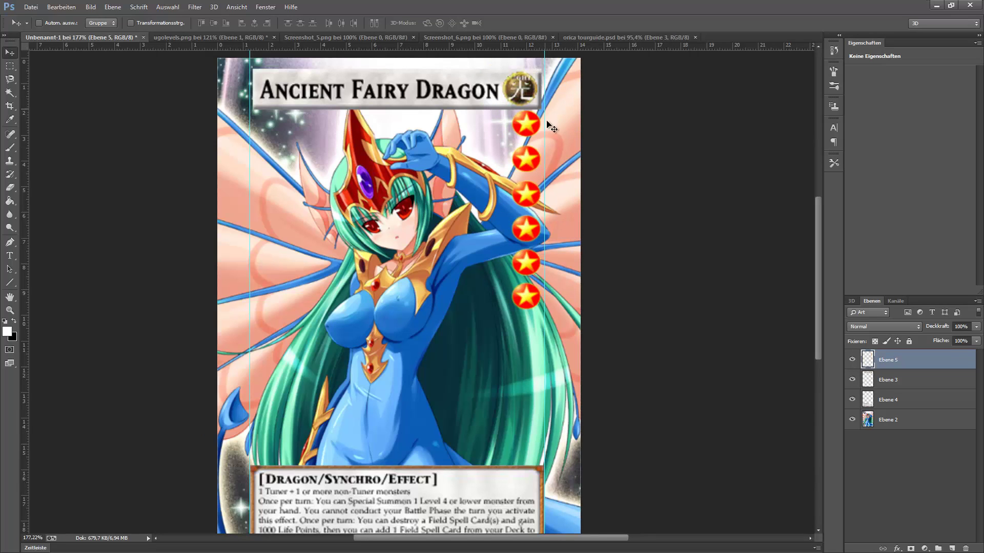
{"action": "key", "text": "ctrl+minus"}
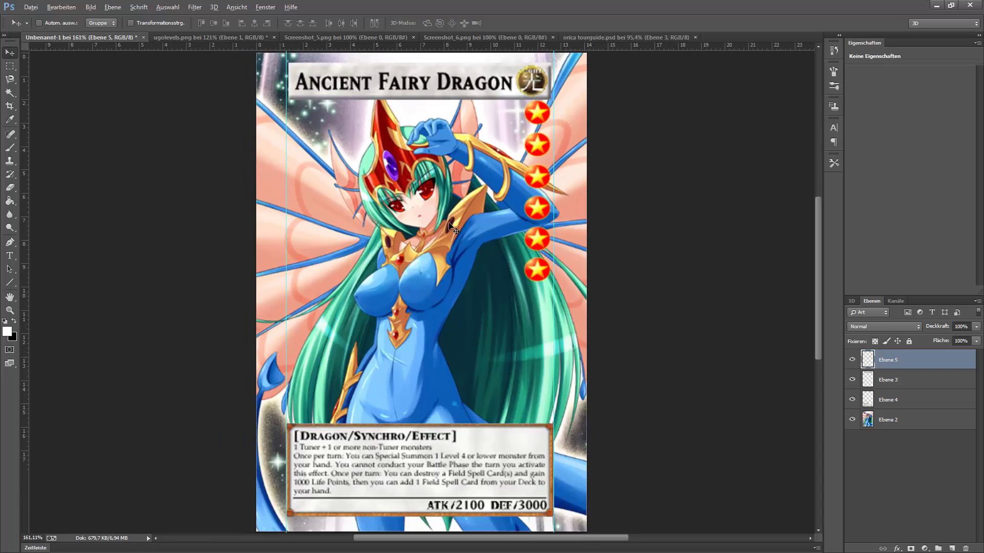
{"action": "key", "text": "ctrl+minus"}
{"action": "key", "text": "ctrl+plus"}
{"action": "key", "text": "ctrl+minus"}
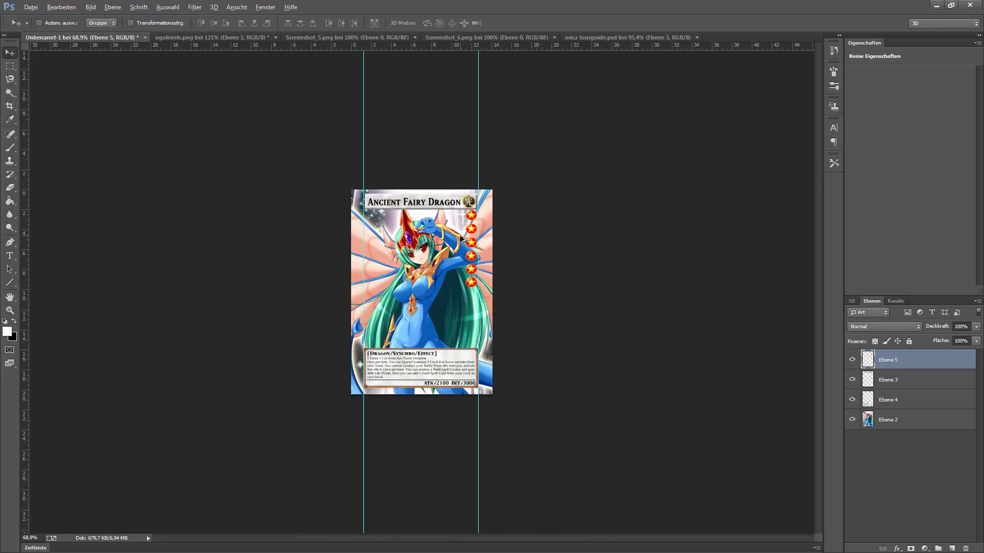
{"action": "key", "text": "ctrl+plus"}
{"action": "key", "text": "ctrl+plus"}
{"action": "key", "text": "ctrl+plus"}
{"action": "scroll", "coordinate": [450, 238], "scroll_direction": "down", "scroll_amount": 2}
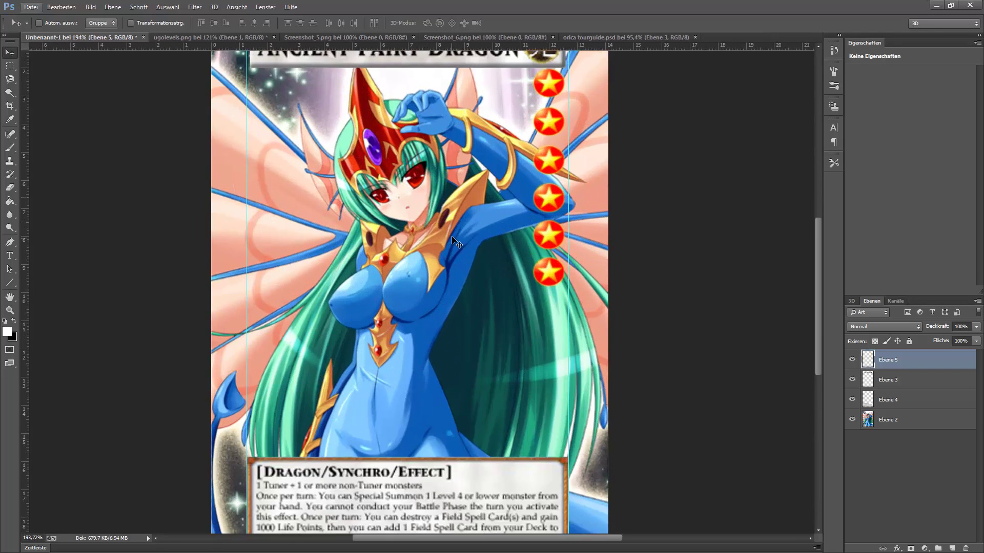
{"action": "scroll", "coordinate": [453, 229], "scroll_direction": "down", "scroll_amount": 2}
{"action": "scroll", "coordinate": [454, 229], "scroll_direction": "up", "scroll_amount": 2}
{"action": "scroll", "coordinate": [409, 154], "scroll_direction": "up", "scroll_amount": 3}
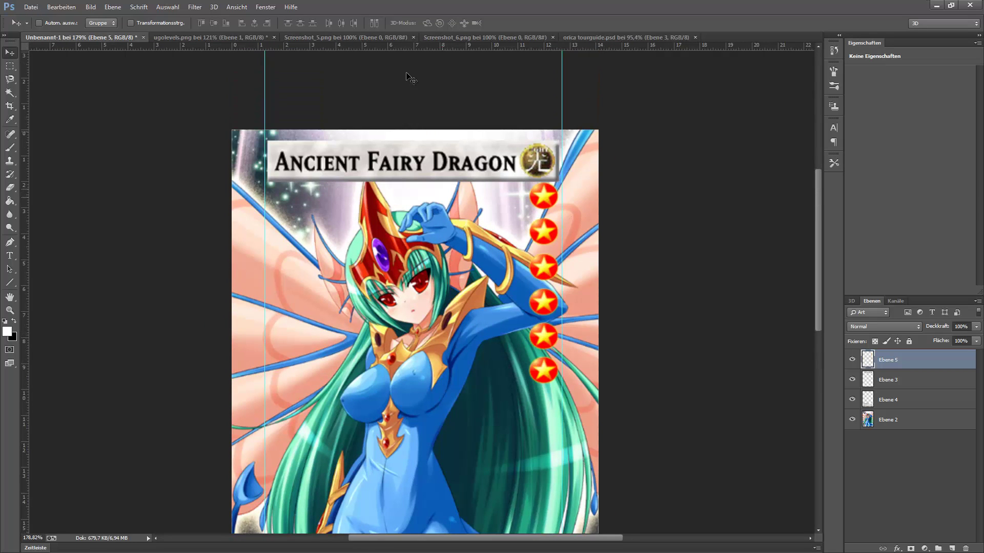
Step: Close Screenshot_5, Screenshot_6, the Tour Guide card and ugolevels, leaving only the card
{"action": "left_click", "coordinate": [412, 37]}
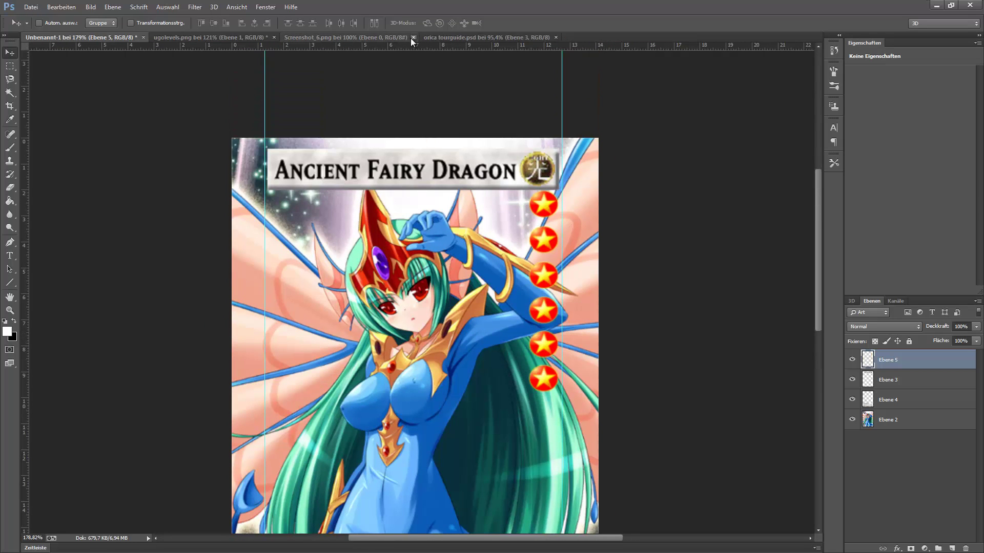
{"action": "left_click", "coordinate": [411, 38]}
{"action": "left_click", "coordinate": [345, 38]}
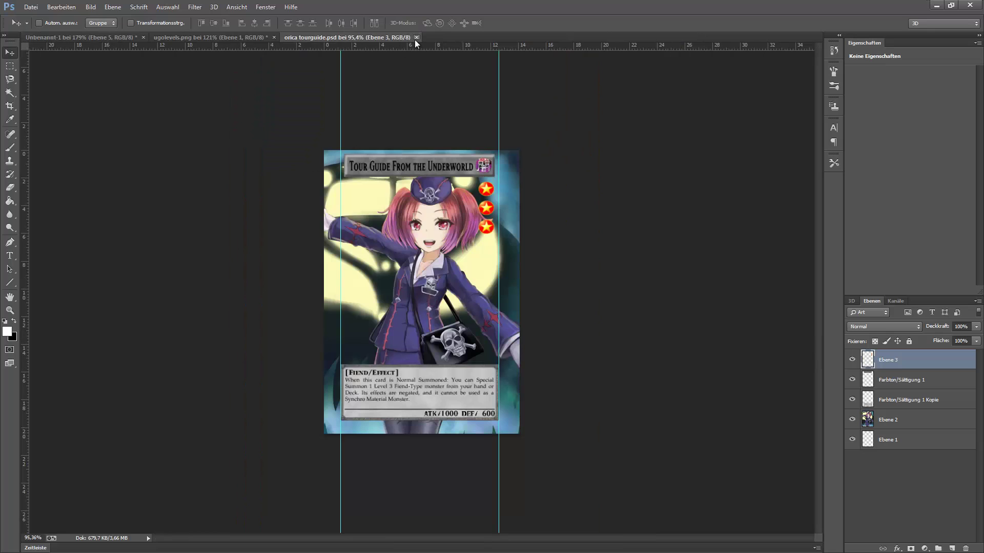
{"action": "left_click", "coordinate": [416, 38]}
{"action": "left_click", "coordinate": [174, 37]}
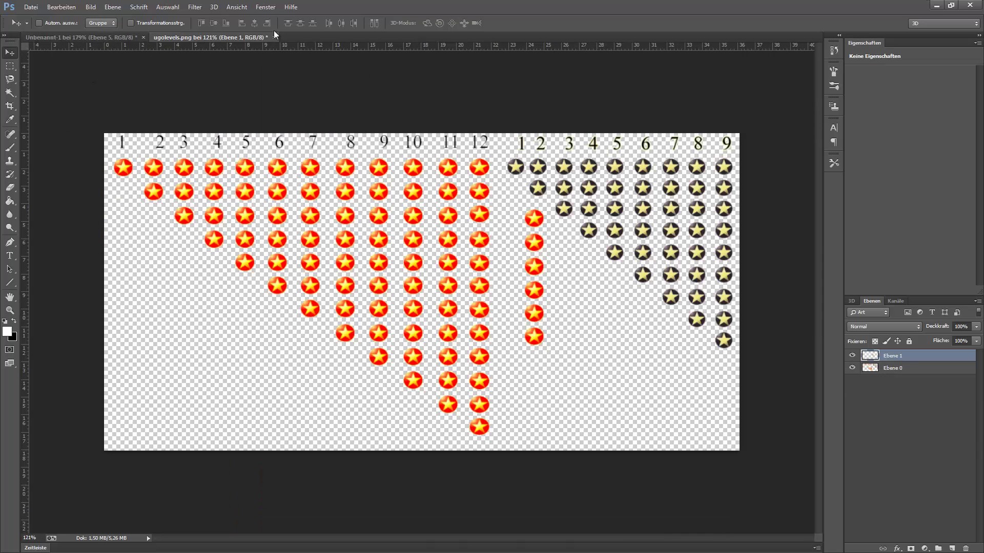
{"action": "key", "text": "ctrl+w"}
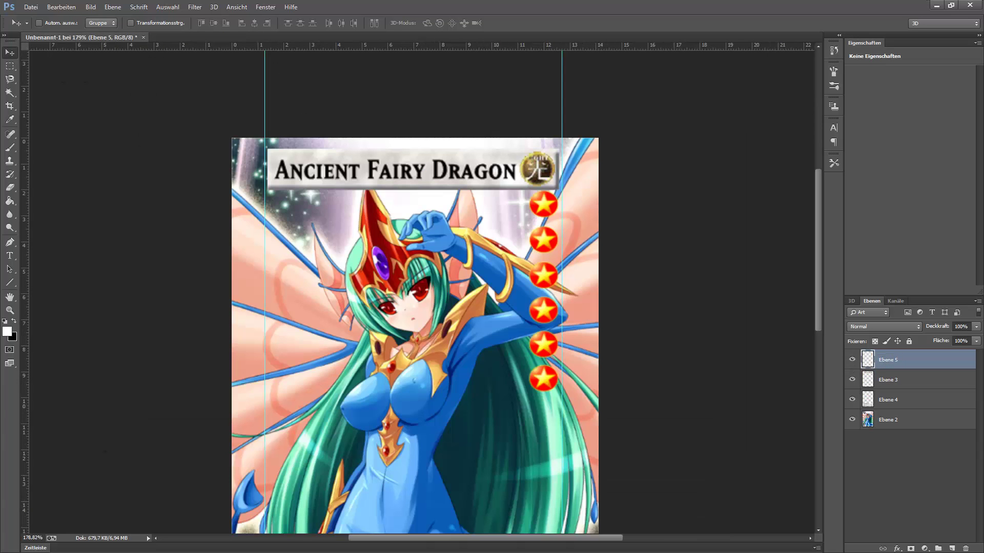
{"action": "scroll", "coordinate": [366, 286], "scroll_direction": "down", "scroll_amount": 5}
{"action": "scroll", "coordinate": [413, 270], "scroll_direction": "down", "scroll_amount": 1}
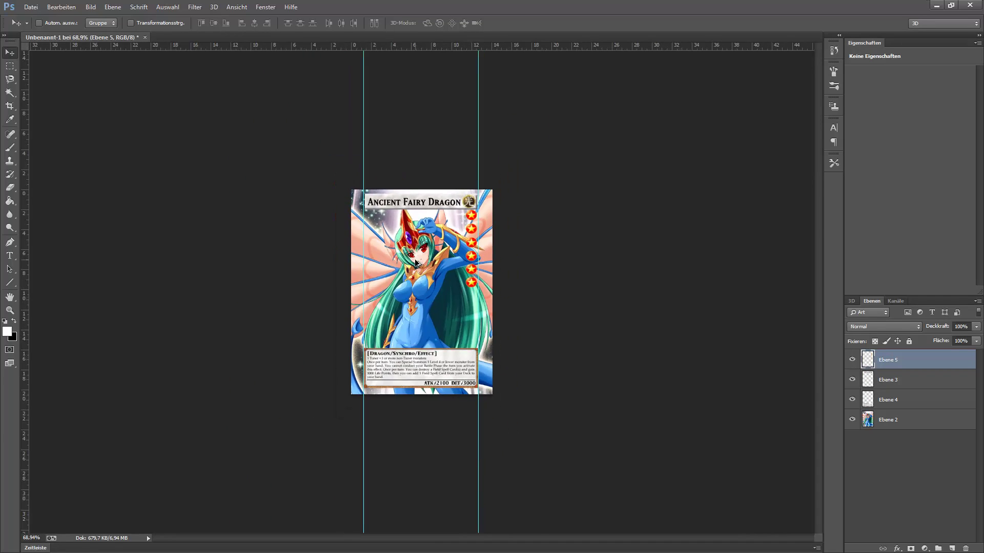
{"action": "scroll", "coordinate": [417, 247], "scroll_direction": "up", "scroll_amount": 3}
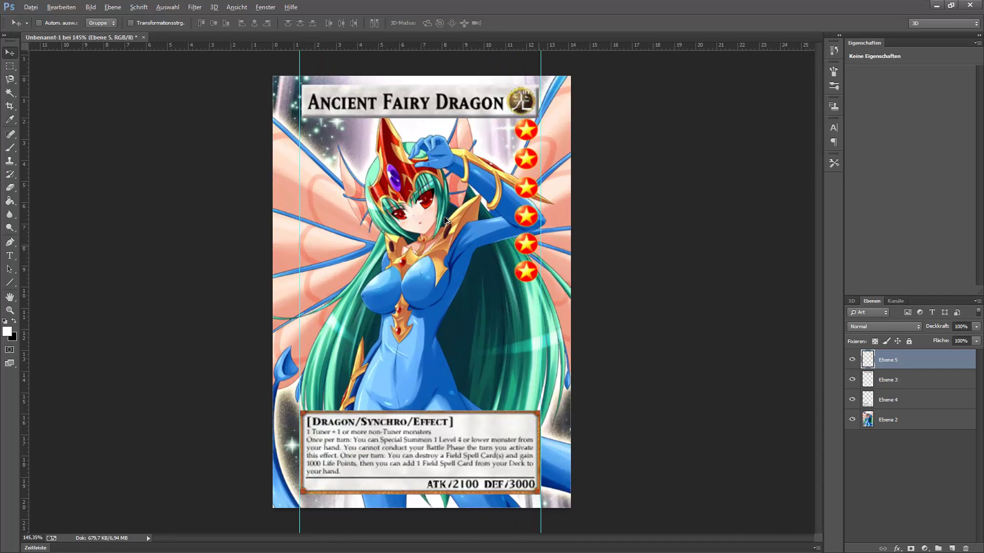
{"action": "scroll", "coordinate": [418, 236], "scroll_direction": "up", "scroll_amount": 2}
{"action": "scroll", "coordinate": [419, 212], "scroll_direction": "down", "scroll_amount": 3}
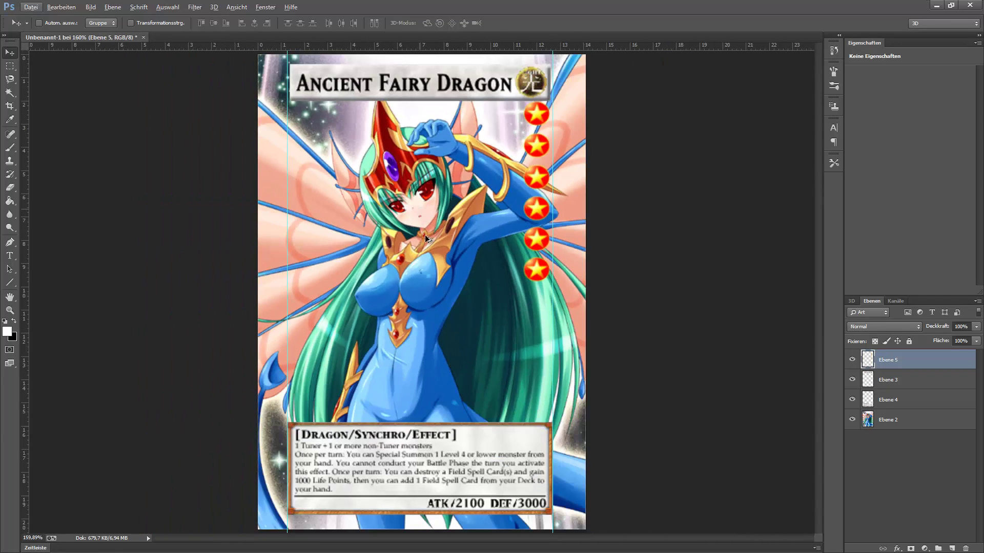
{"action": "scroll", "coordinate": [429, 241], "scroll_direction": "up", "scroll_amount": 3}
{"action": "scroll", "coordinate": [436, 264], "scroll_direction": "up", "scroll_amount": 1}
{"action": "scroll", "coordinate": [436, 264], "scroll_direction": "down", "scroll_amount": 5}
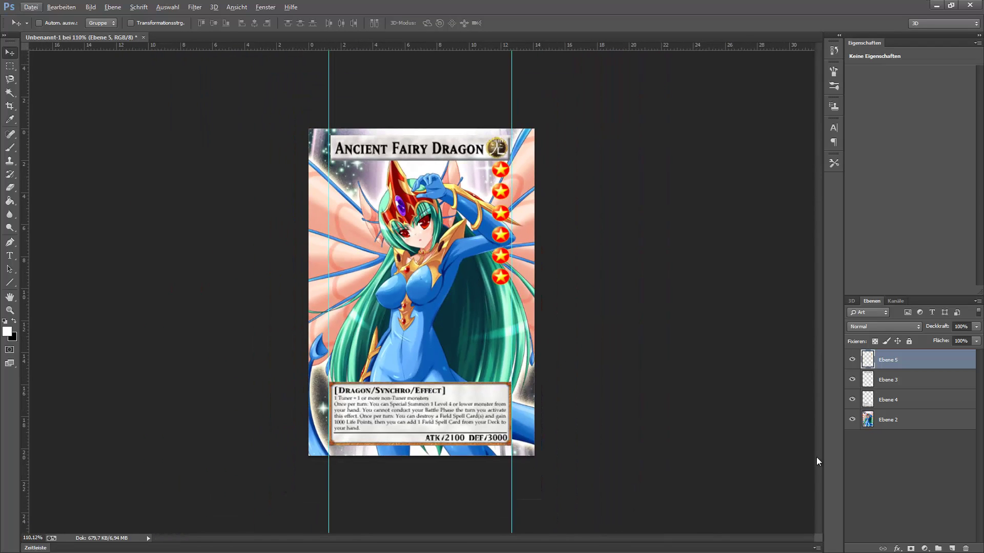
Step: Add a Hue/Saturation layer over Ebene 2, colorized to hue 173 and saturation 25
{"action": "left_click", "coordinate": [922, 426]}
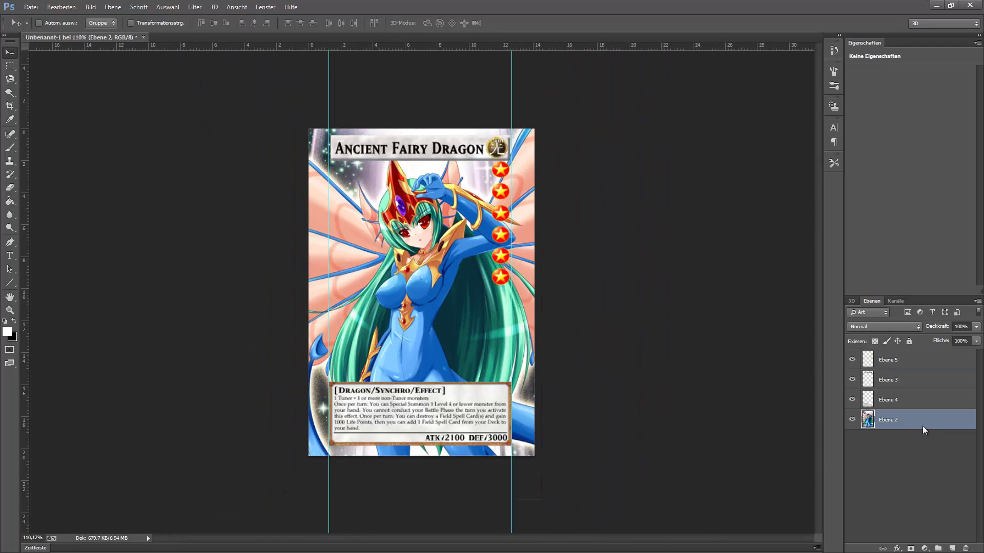
{"action": "left_click", "coordinate": [925, 549]}
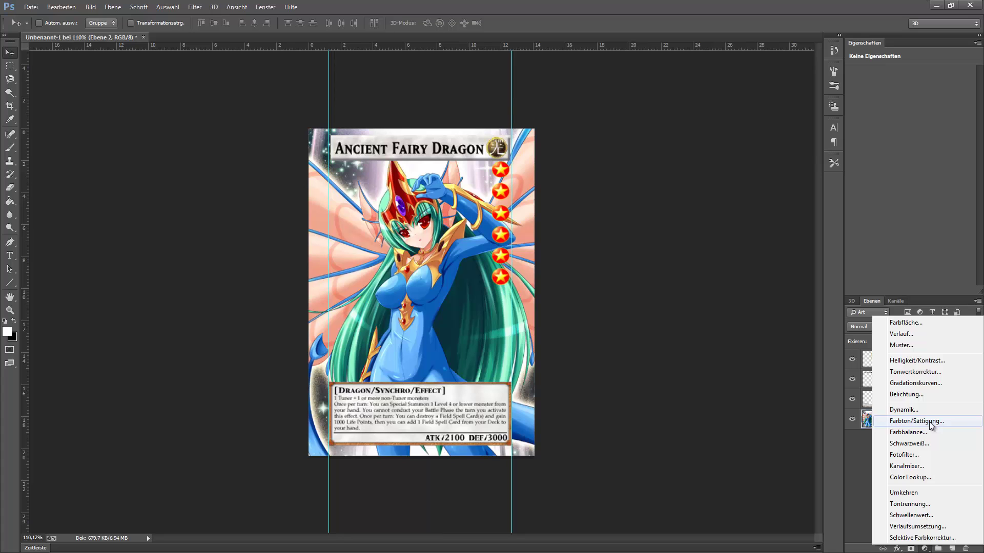
{"action": "left_click", "coordinate": [931, 425]}
{"action": "mouse_move", "coordinate": [904, 107]}
{"action": "left_mouse_down"}
{"action": "mouse_move", "coordinate": [868, 118]}
{"action": "mouse_move", "coordinate": [875, 122]}
{"action": "left_mouse_up"}
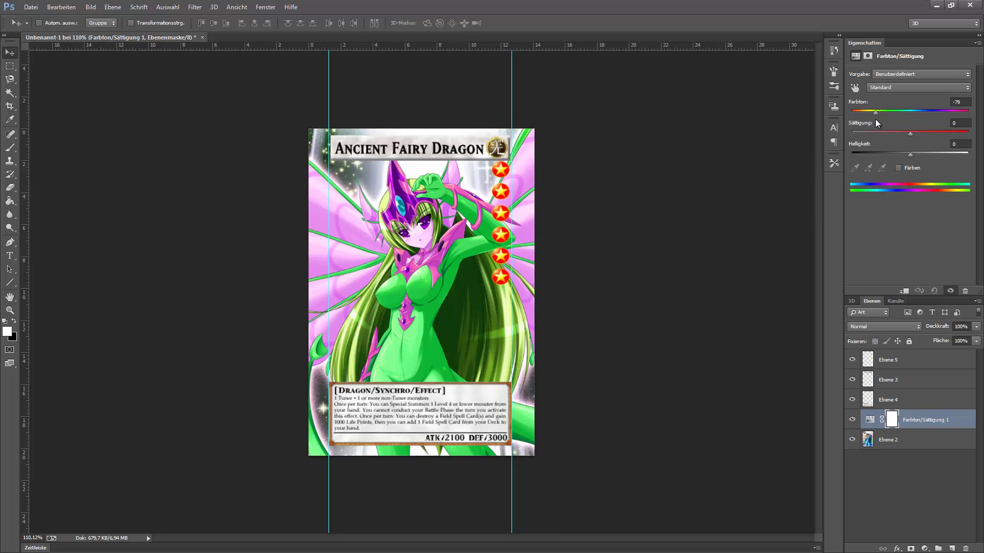
{"action": "mouse_move", "coordinate": [875, 119]}
{"action": "left_mouse_down"}
{"action": "mouse_move", "coordinate": [966, 126]}
{"action": "mouse_move", "coordinate": [913, 134]}
{"action": "left_mouse_up"}
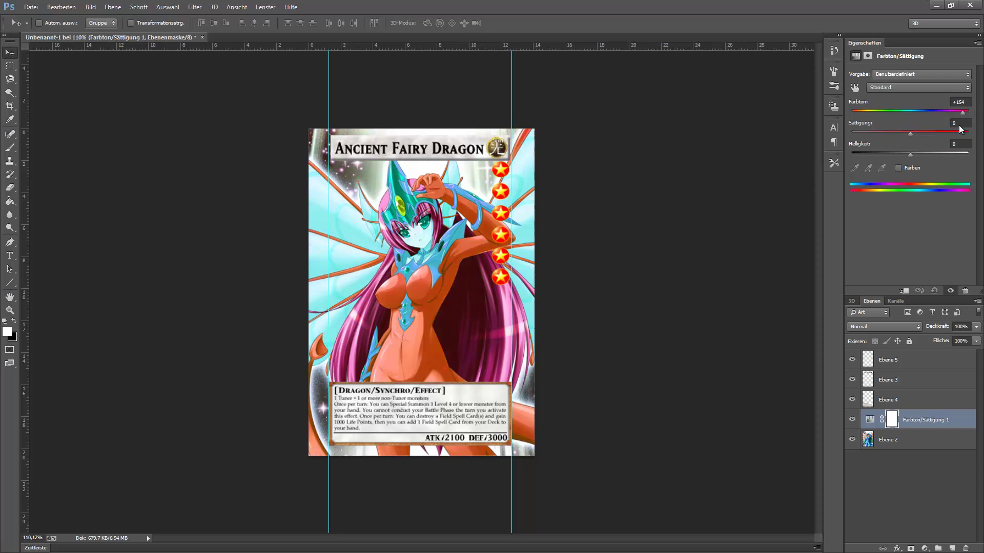
{"action": "left_click", "coordinate": [898, 168]}
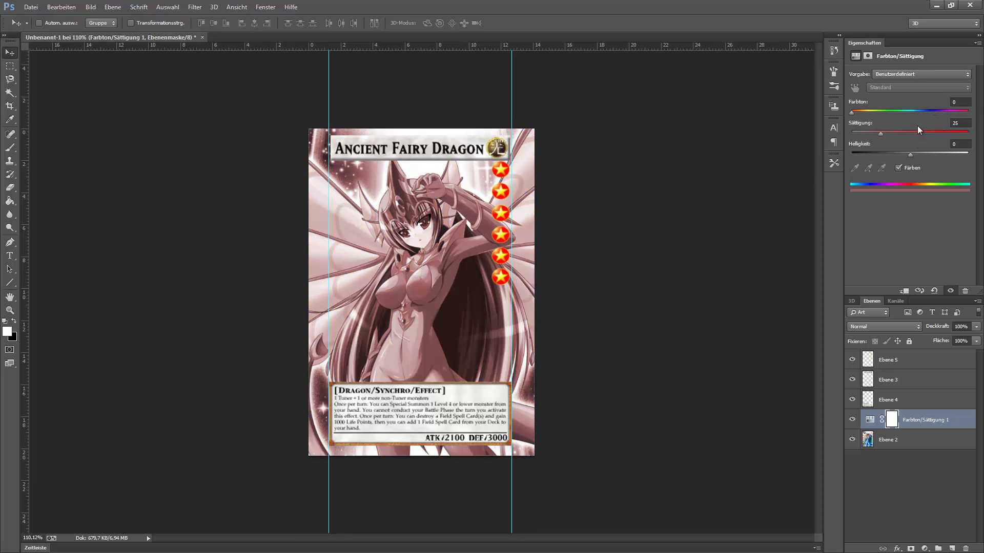
{"action": "mouse_move", "coordinate": [905, 110]}
{"action": "left_mouse_down"}
{"action": "mouse_move", "coordinate": [961, 109]}
{"action": "mouse_move", "coordinate": [907, 114]}
{"action": "left_mouse_up"}
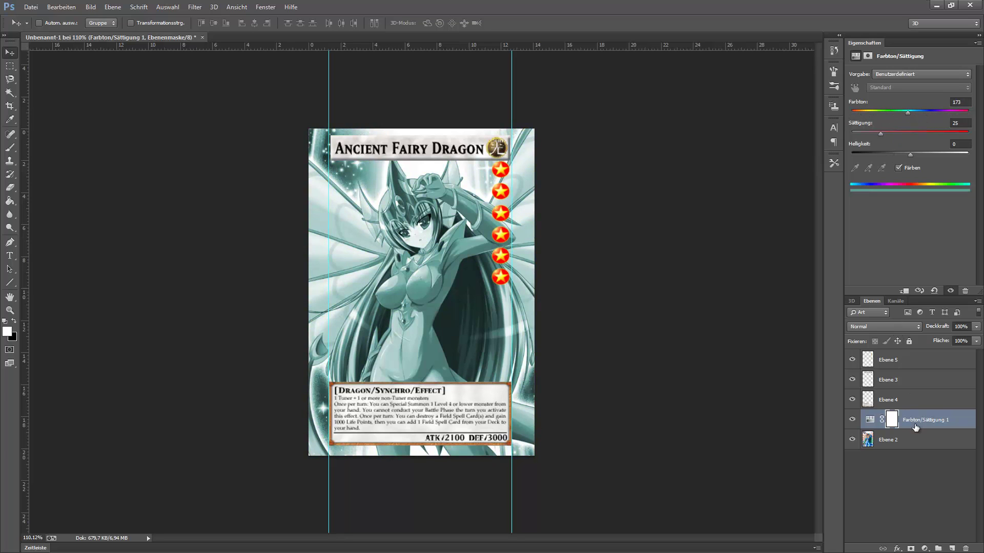
{"action": "left_click", "coordinate": [916, 429]}
Step: Delete the Hue/Saturation layer and add a Curves layer with point 161→118 to darken the card
{"action": "key", "text": "Delete"}
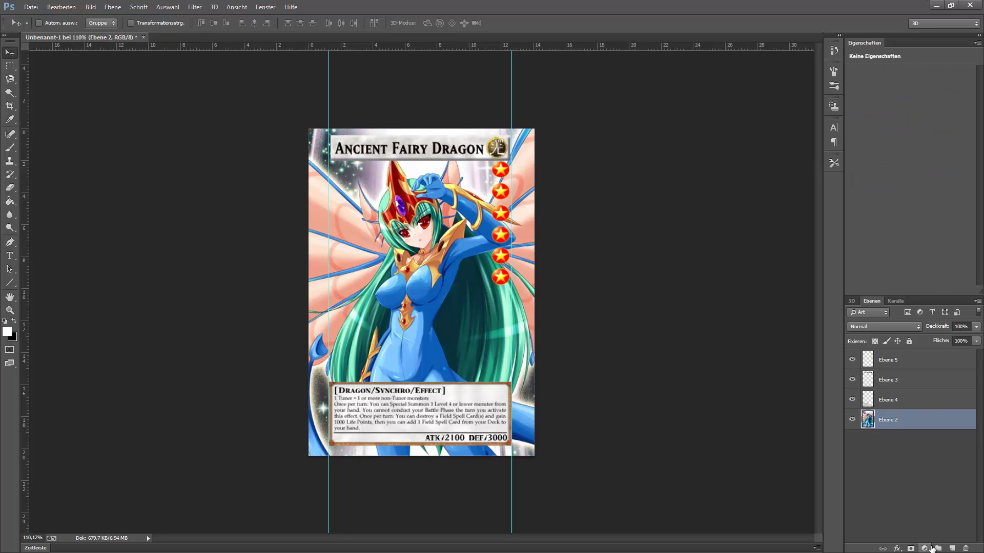
{"action": "left_click", "coordinate": [923, 548]}
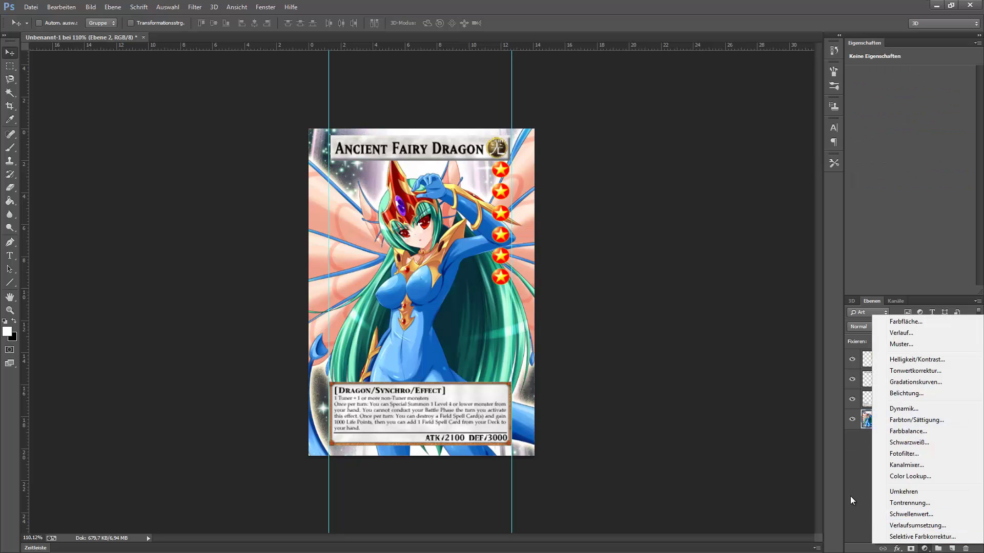
{"action": "left_click", "coordinate": [923, 549]}
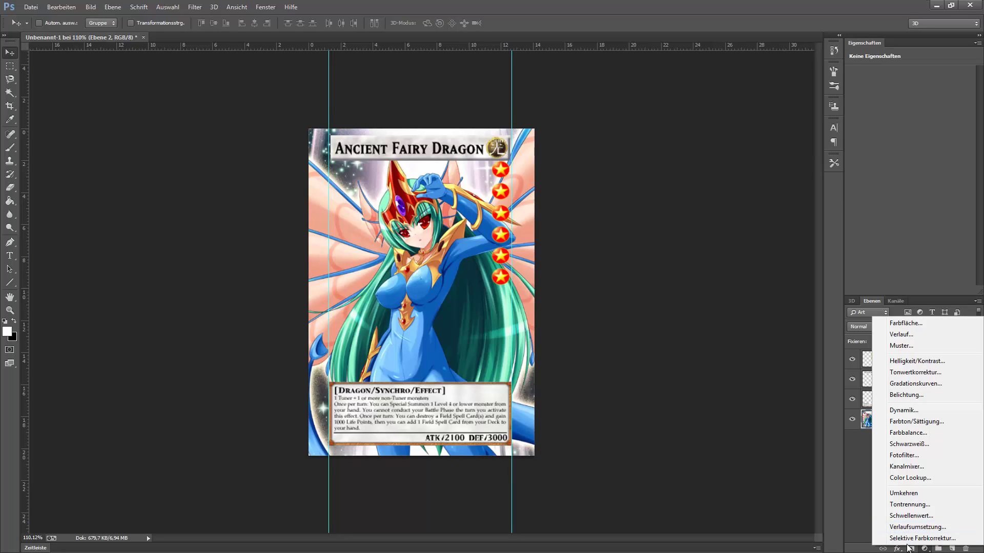
{"action": "left_click", "coordinate": [917, 384]}
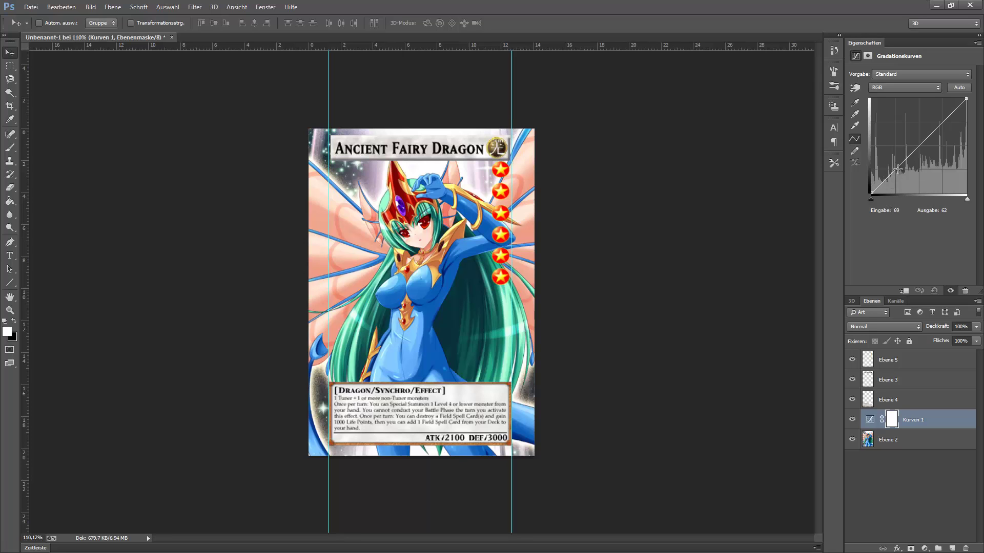
{"action": "left_click_drag", "start_coordinate": [915, 153], "coordinate": [929, 148]}
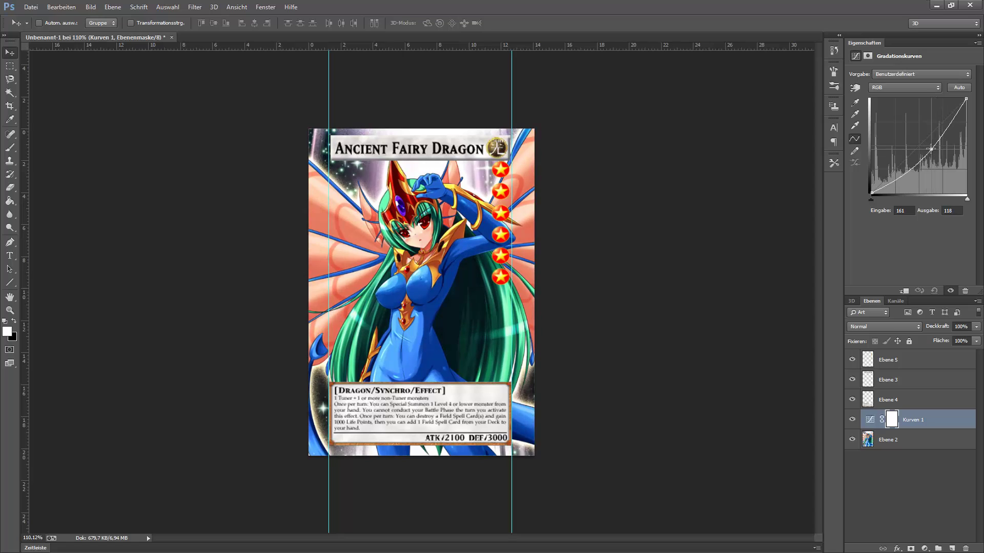
Step: Replace Kurven 1 with a Hue/Saturation layer at hue -41, recolouring the artwork green and pink
{"action": "left_click", "coordinate": [915, 484]}
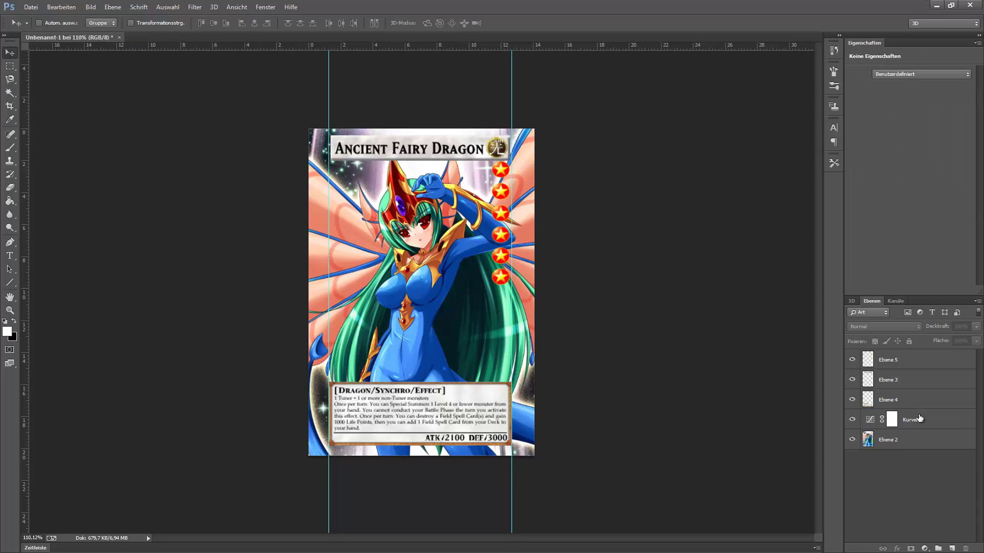
{"action": "left_click", "coordinate": [917, 428]}
{"action": "key", "text": "Delete"}
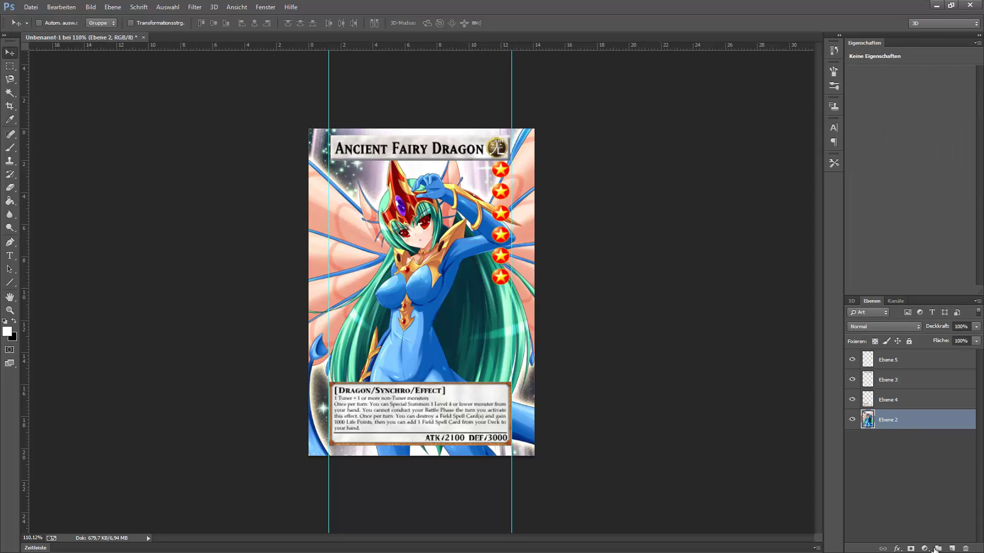
{"action": "left_click", "coordinate": [925, 549]}
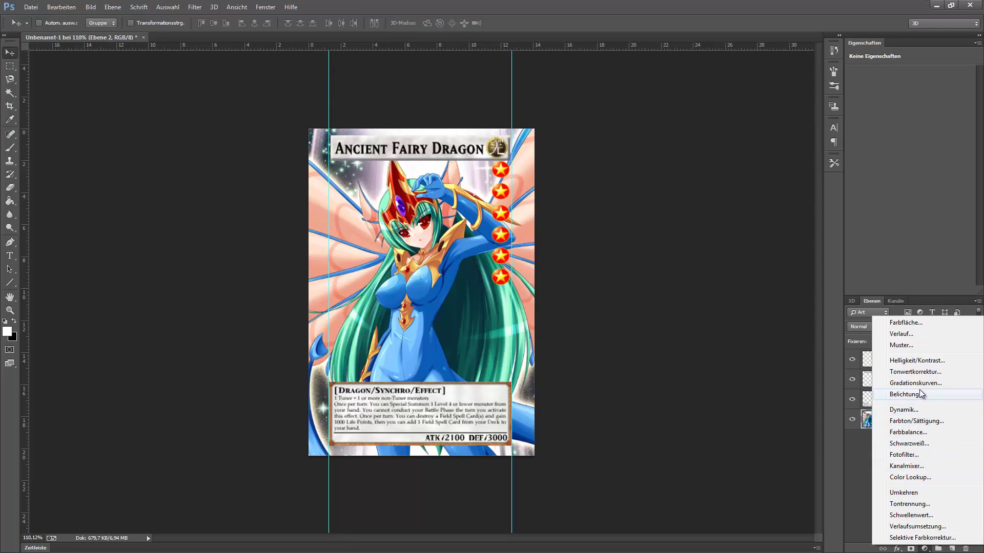
{"action": "left_click", "coordinate": [930, 422]}
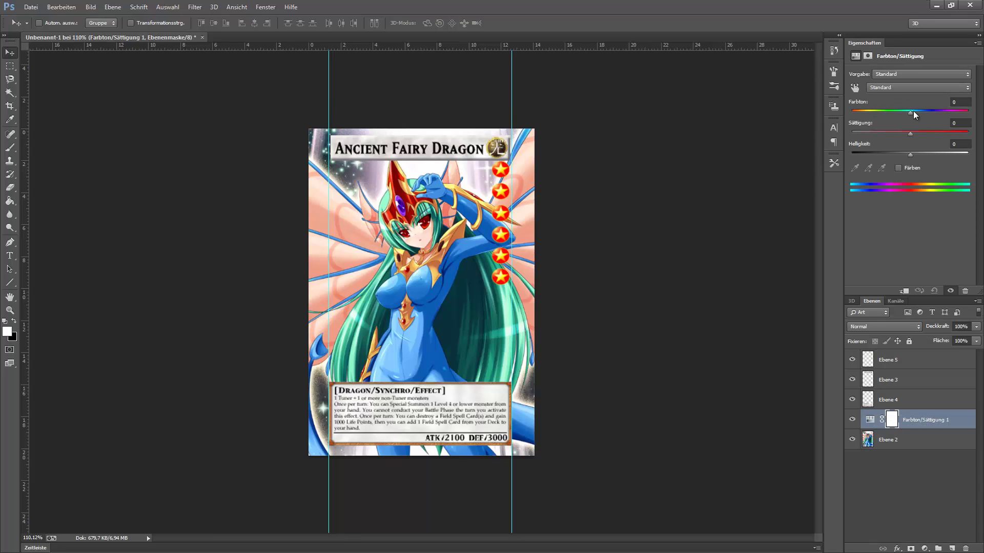
{"action": "mouse_move", "coordinate": [911, 111]}
{"action": "left_mouse_down"}
{"action": "mouse_move", "coordinate": [879, 113]}
{"action": "mouse_move", "coordinate": [896, 112]}
{"action": "mouse_move", "coordinate": [878, 113]}
{"action": "mouse_move", "coordinate": [887, 112]}
{"action": "left_mouse_up"}
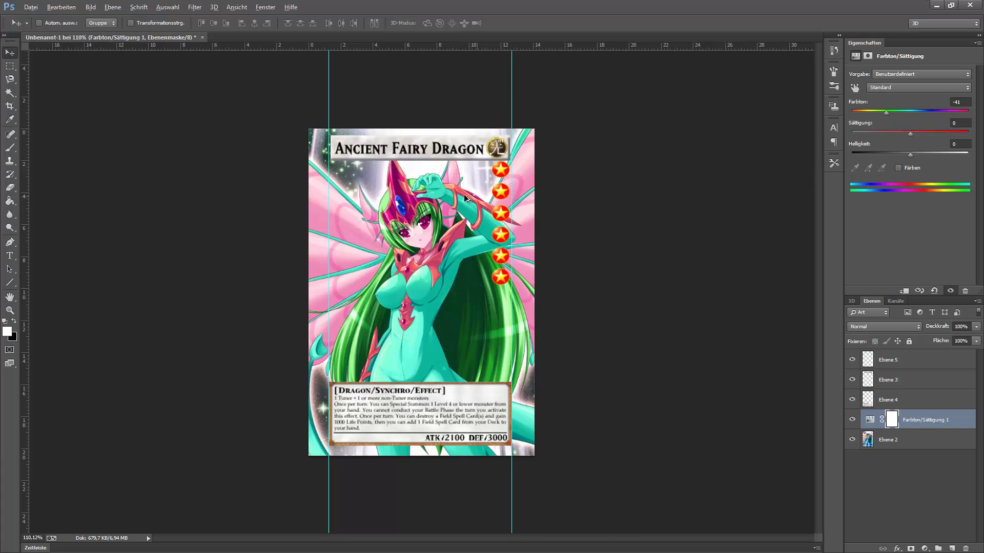
{"action": "scroll", "coordinate": [438, 212], "scroll_direction": "up", "scroll_amount": 5}
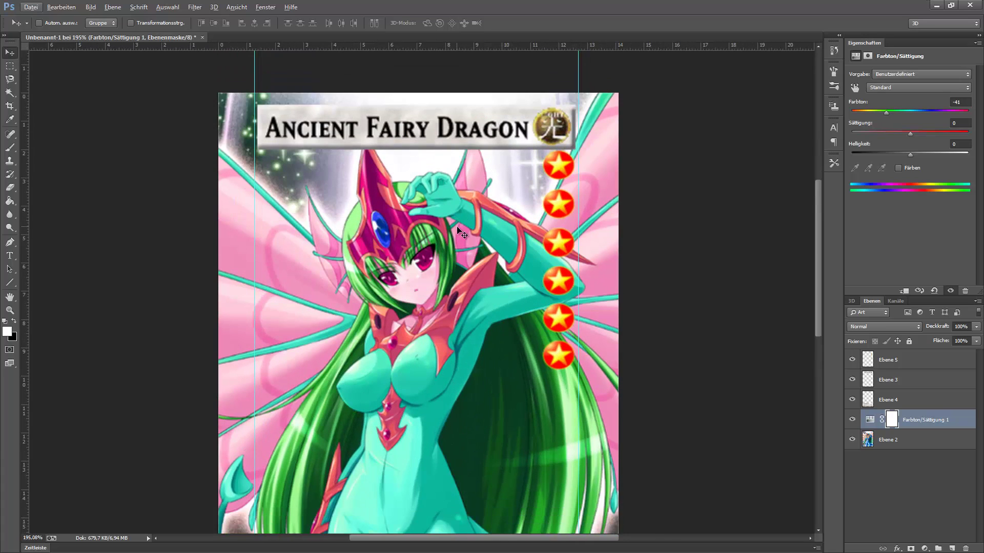
{"action": "scroll", "coordinate": [438, 212], "scroll_direction": "down", "scroll_amount": 5}
{"action": "scroll", "coordinate": [438, 212], "scroll_direction": "up", "scroll_amount": 6}
{"action": "scroll", "coordinate": [408, 194], "scroll_direction": "down", "scroll_amount": 1}
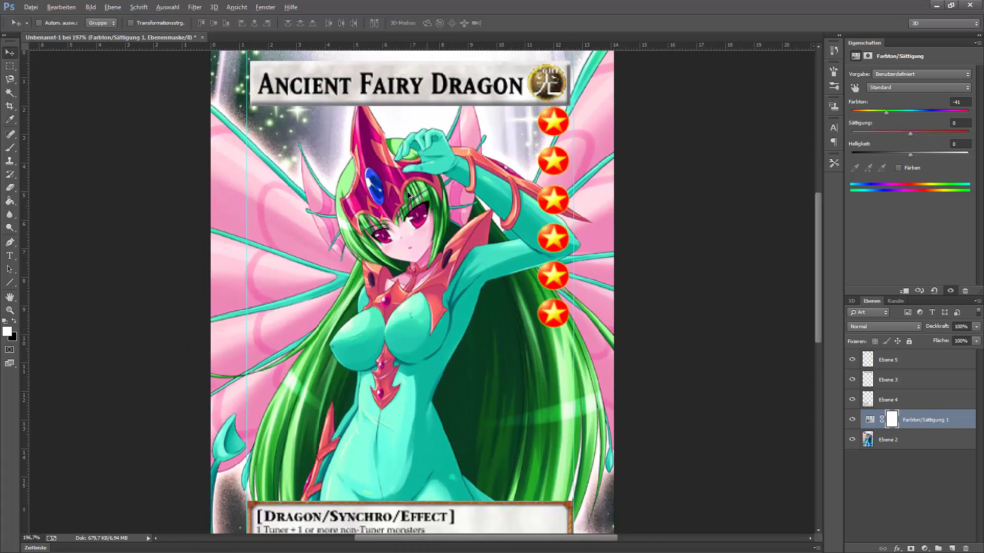
{"action": "scroll", "coordinate": [409, 195], "scroll_direction": "up", "scroll_amount": 2}
{"action": "scroll", "coordinate": [409, 194], "scroll_direction": "down", "scroll_amount": 1}
{"action": "scroll", "coordinate": [409, 194], "scroll_direction": "down", "scroll_amount": 2}
{"action": "scroll", "coordinate": [409, 195], "scroll_direction": "down", "scroll_amount": 2}
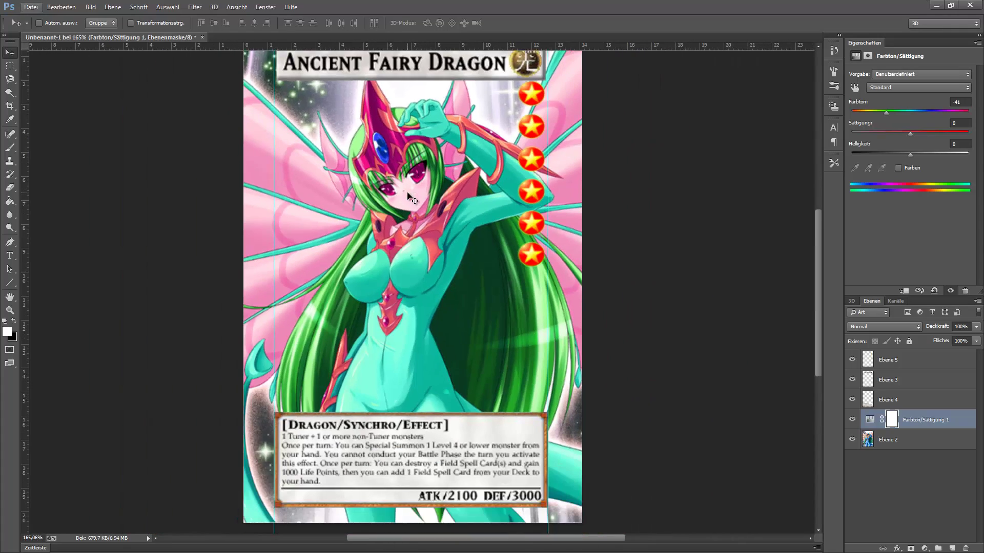
{"action": "scroll", "coordinate": [409, 195], "scroll_direction": "down", "scroll_amount": 2}
{"action": "scroll", "coordinate": [408, 196], "scroll_direction": "down", "scroll_amount": 2}
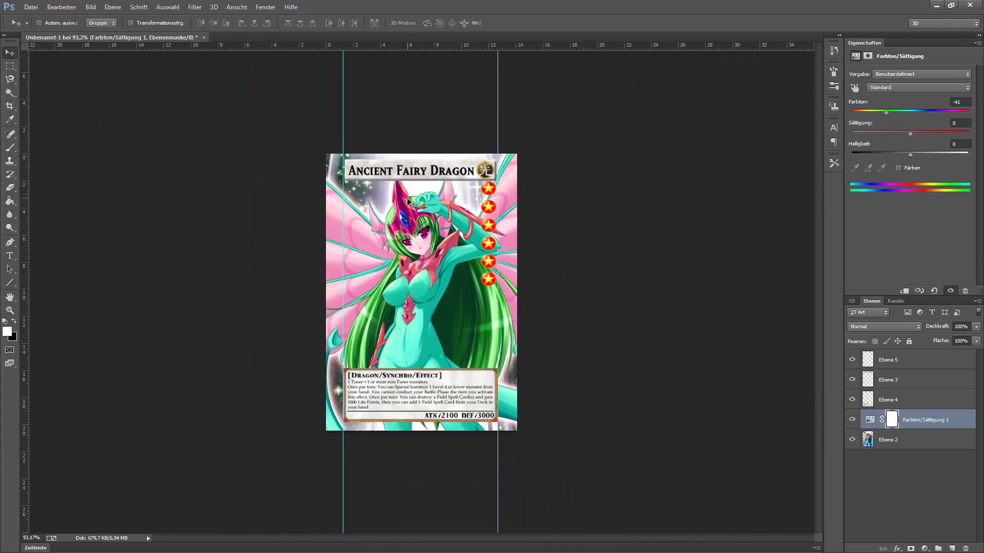
{"action": "scroll", "coordinate": [410, 200], "scroll_direction": "up", "scroll_amount": 1}
{"action": "scroll", "coordinate": [412, 205], "scroll_direction": "up", "scroll_amount": 1}
{"action": "scroll", "coordinate": [413, 221], "scroll_direction": "down", "scroll_amount": 2}
{"action": "scroll", "coordinate": [420, 293], "scroll_direction": "up", "scroll_amount": 1}
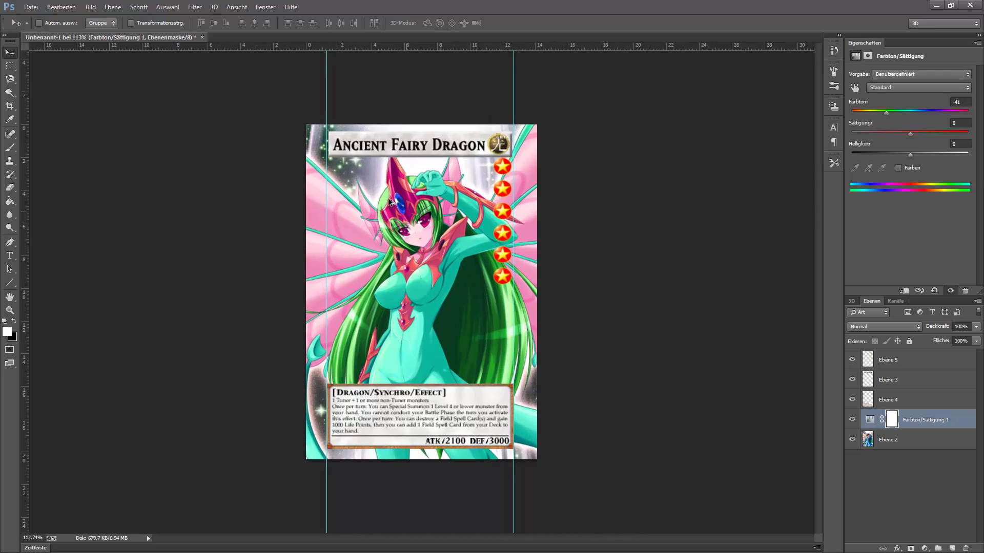
{"action": "scroll", "coordinate": [420, 292], "scroll_direction": "up", "scroll_amount": 2}
{"action": "scroll", "coordinate": [420, 292], "scroll_direction": "down", "scroll_amount": 2}
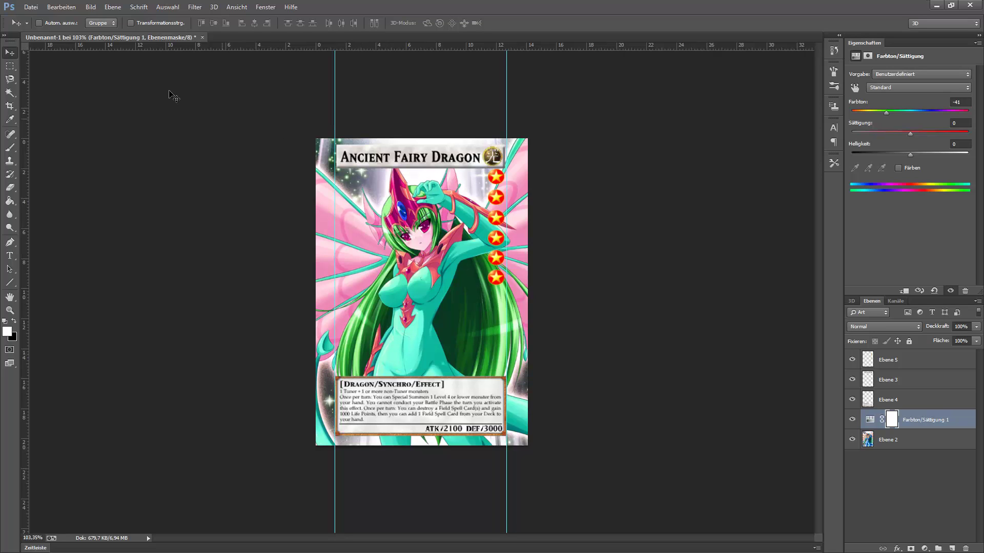
Step: Create a new white document from the US-Papier preset, 6 × 8,7 inches at 300 dpi
{"action": "left_click", "coordinate": [31, 6]}
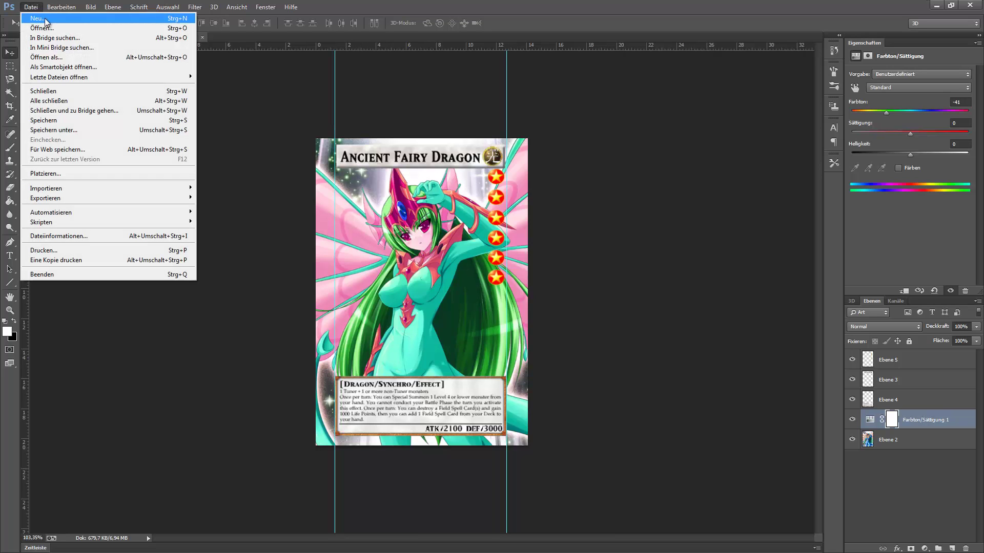
{"action": "left_click", "coordinate": [45, 20]}
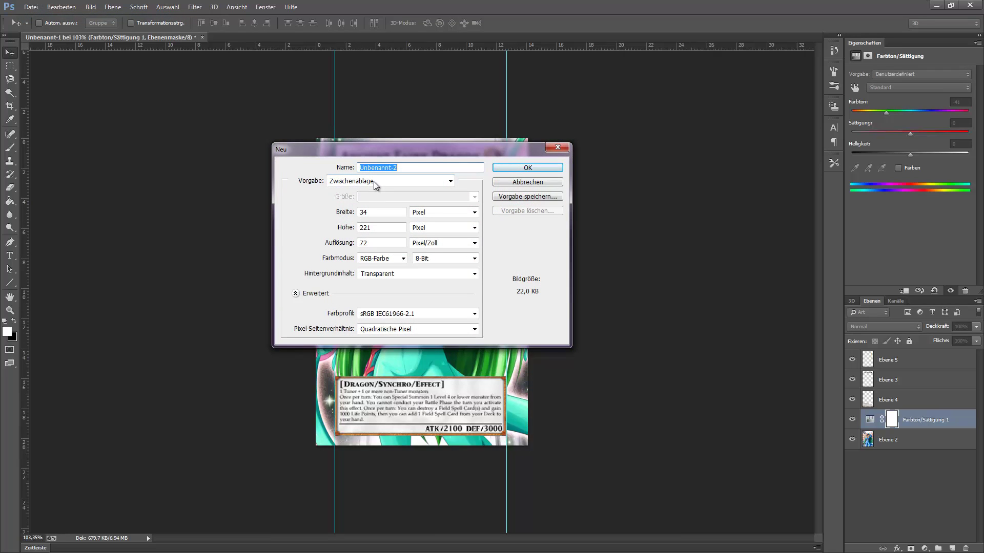
{"action": "left_click", "coordinate": [373, 181]}
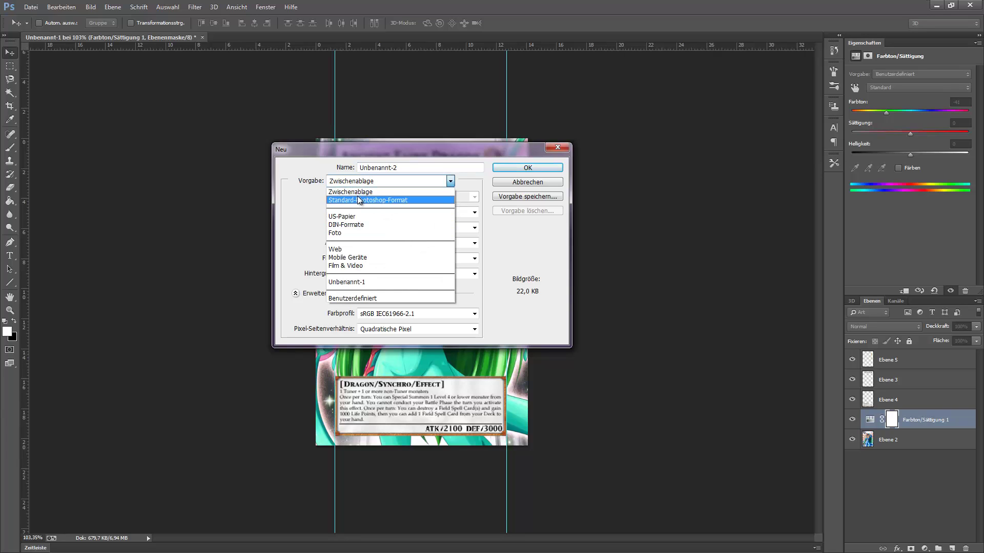
{"action": "left_click", "coordinate": [358, 219]}
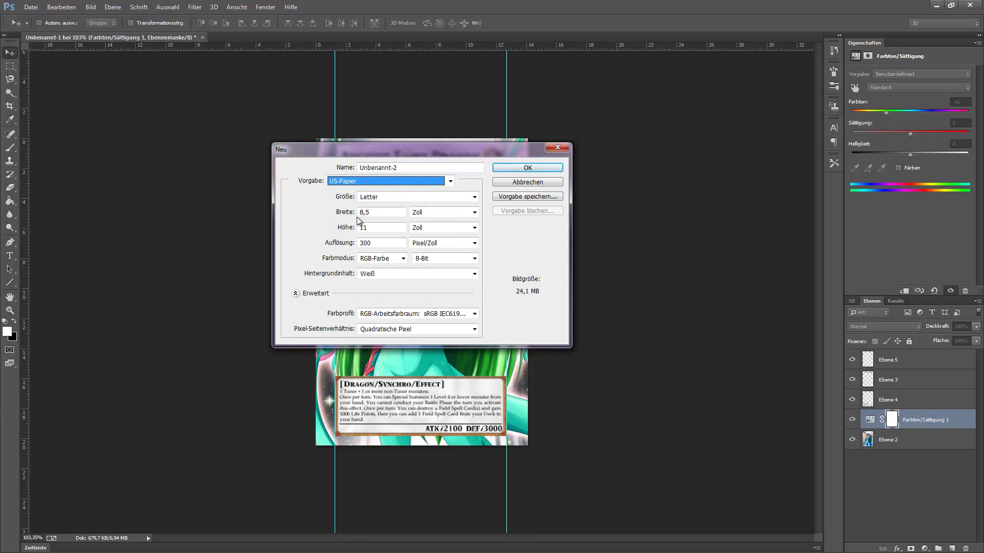
{"action": "left_click", "coordinate": [376, 212]}
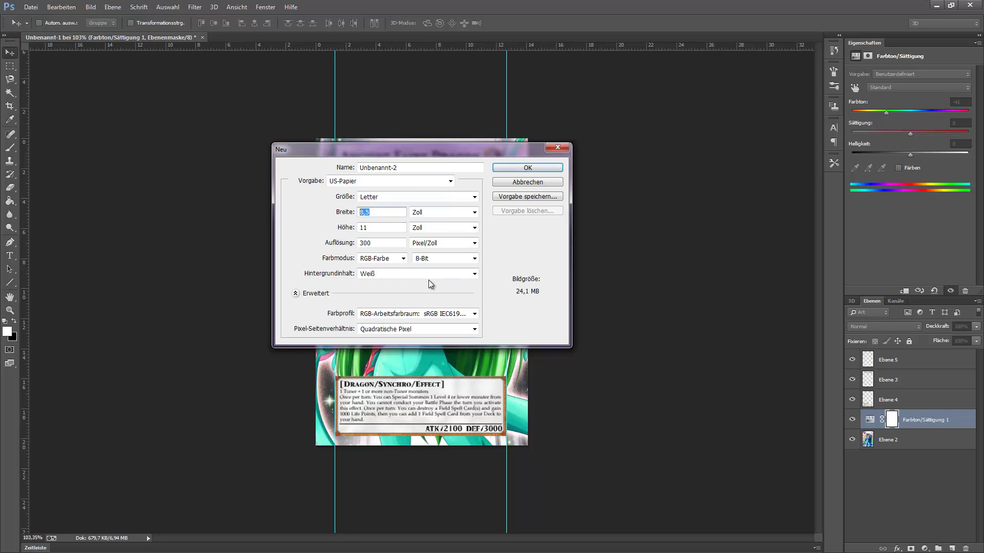
{"action": "type", "text": "6"}
{"action": "left_click", "coordinate": [379, 225]}
{"action": "type", "text": "8,"}
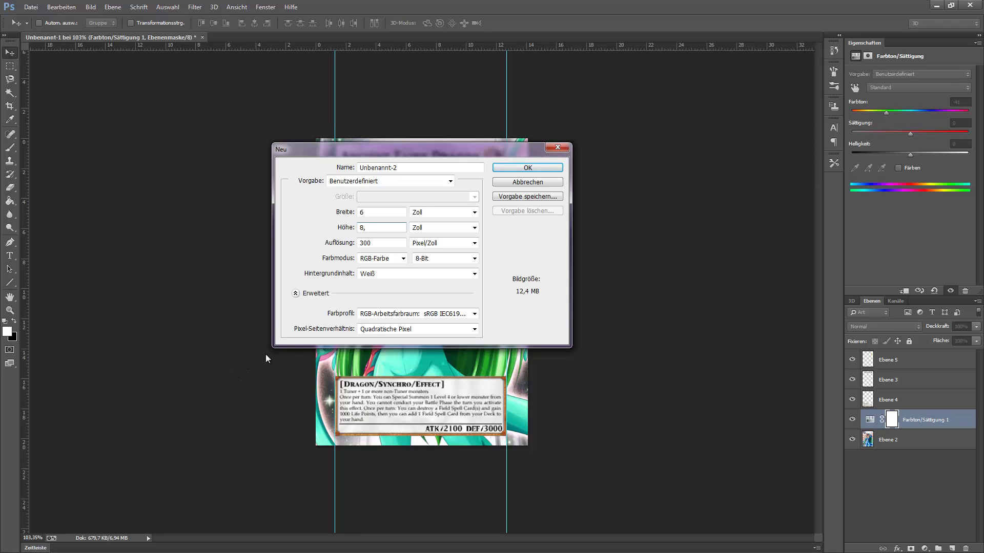
{"action": "type", "text": "7"}
{"action": "left_click", "coordinate": [522, 168]}
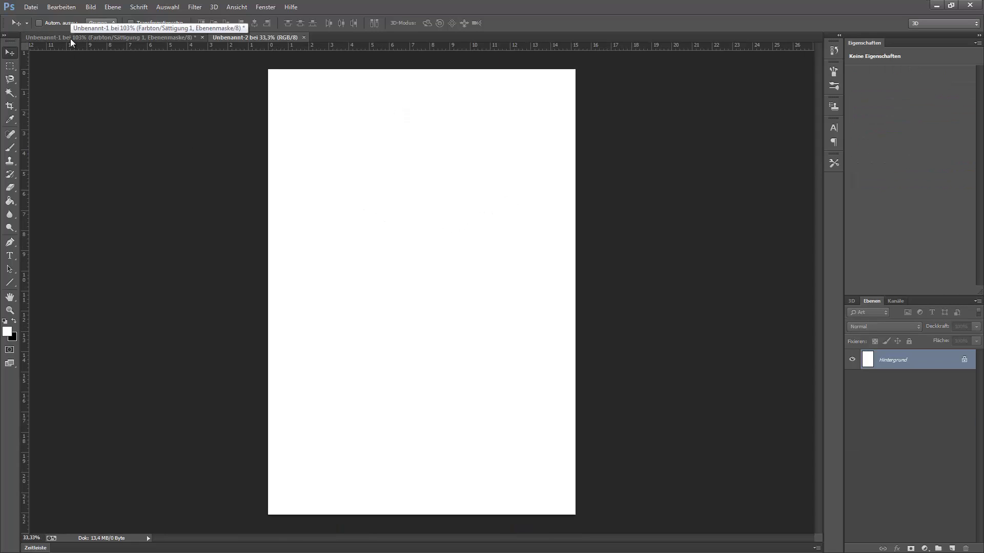
Step: Drag the Hue/Saturation layer into Unbenannt-2, then undo it there
{"action": "left_click", "coordinate": [70, 39]}
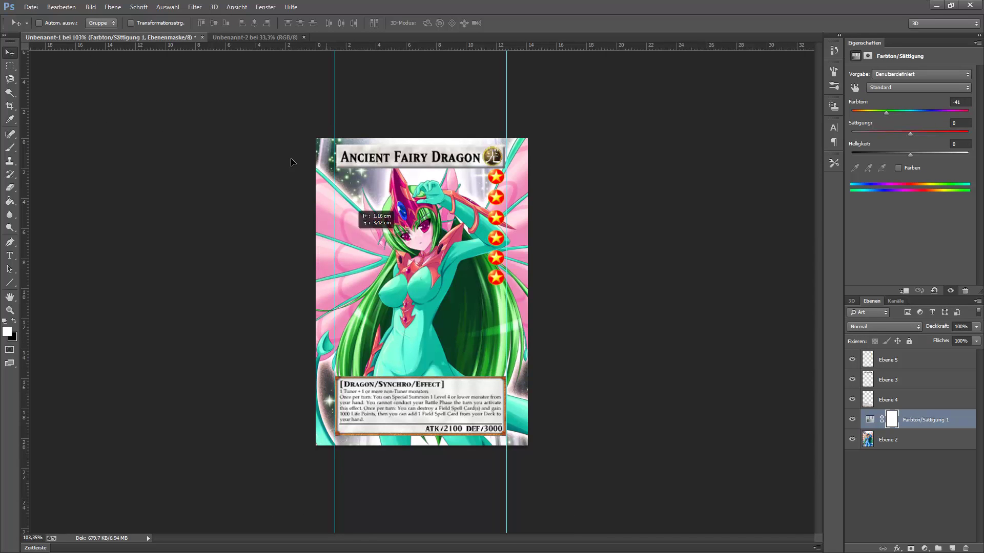
{"action": "mouse_move", "coordinate": [292, 162]}
{"action": "left_mouse_down"}
{"action": "mouse_move", "coordinate": [246, 32]}
{"action": "mouse_move", "coordinate": [333, 128]}
{"action": "left_mouse_up"}
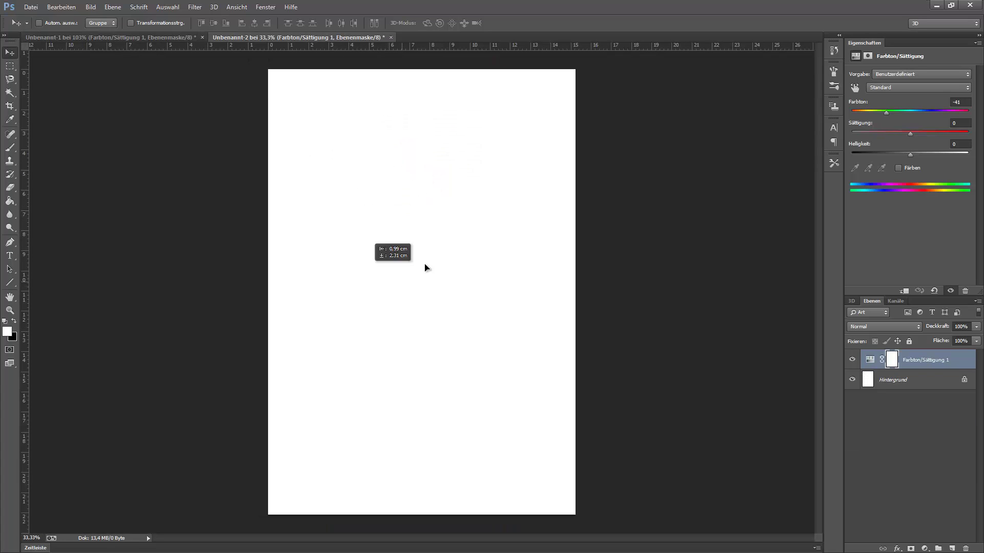
{"action": "left_click_drag", "start_coordinate": [333, 128], "coordinate": [391, 251]}
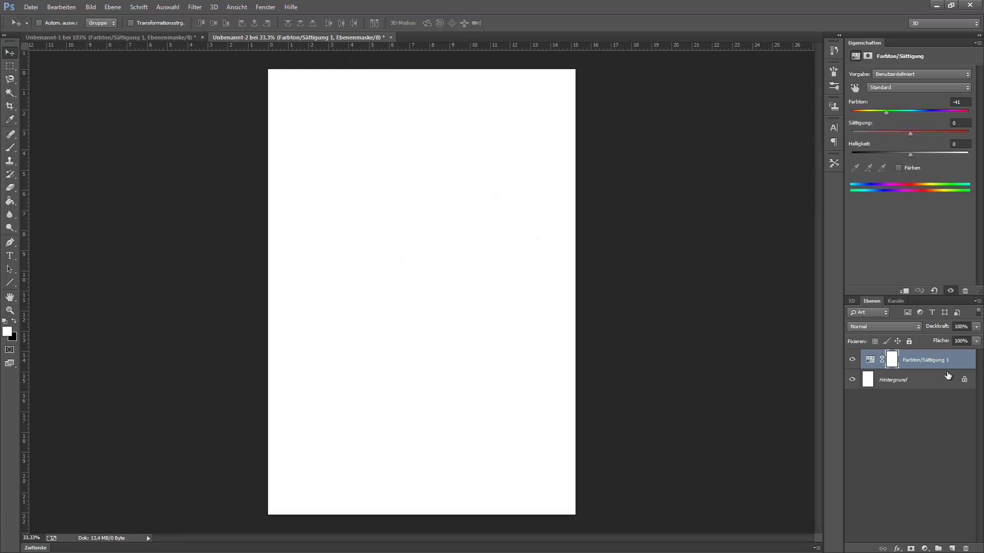
{"action": "key", "text": "ctrl+z"}
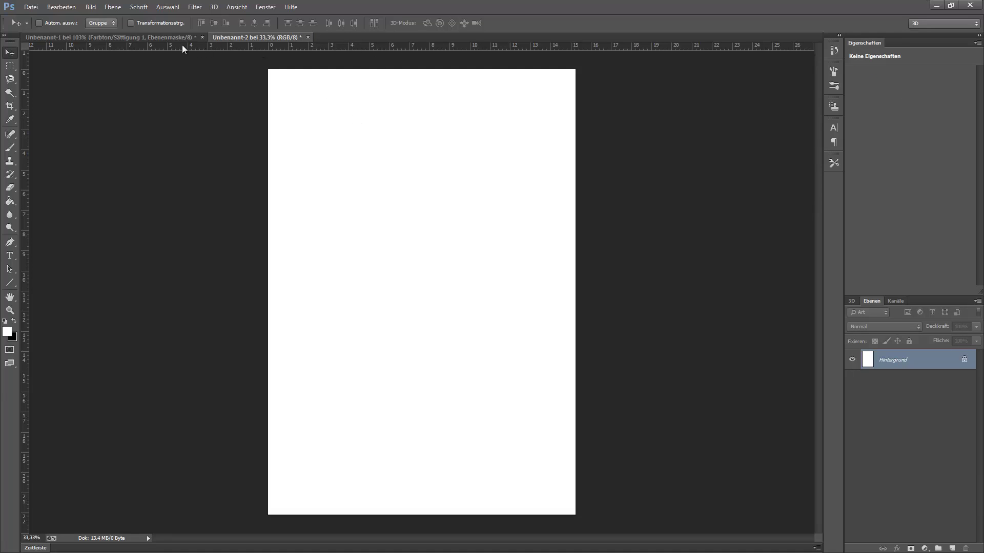
{"action": "left_click", "coordinate": [180, 38]}
Step: Copy all five card layers into Unbenannt-2, then delete the copy from that page
{"action": "left_click", "coordinate": [890, 463]}
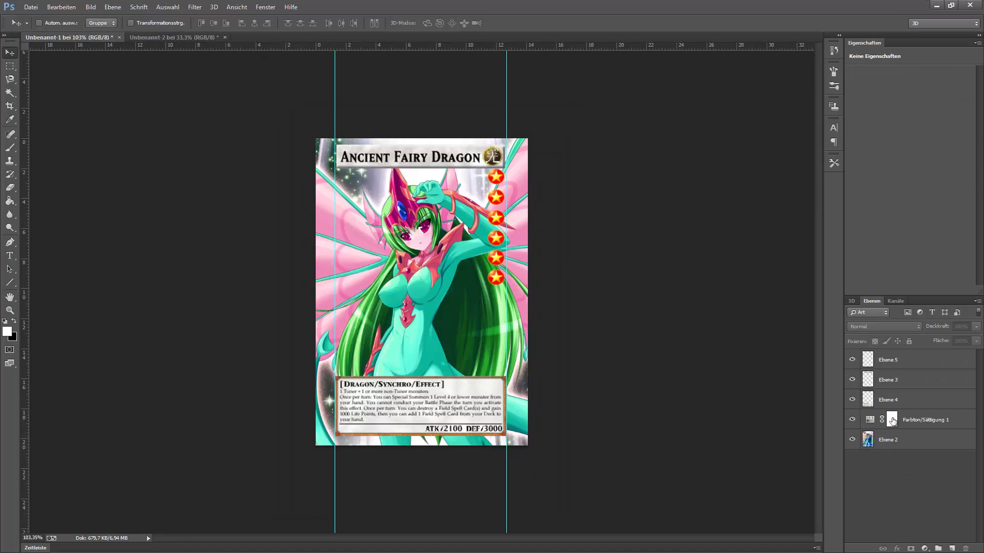
{"action": "left_click", "coordinate": [897, 359]}
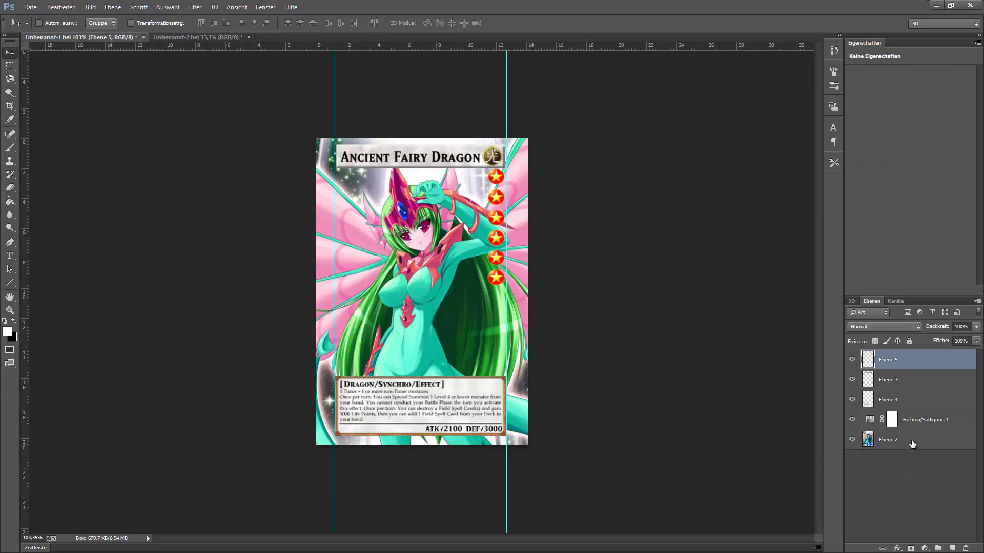
{"action": "left_click", "coordinate": [888, 440], "text": "shift"}
{"action": "mouse_move", "coordinate": [395, 310]}
{"action": "left_mouse_down"}
{"action": "mouse_move", "coordinate": [183, 36]}
{"action": "mouse_move", "coordinate": [340, 161]}
{"action": "mouse_move", "coordinate": [314, 154]}
{"action": "left_mouse_up"}
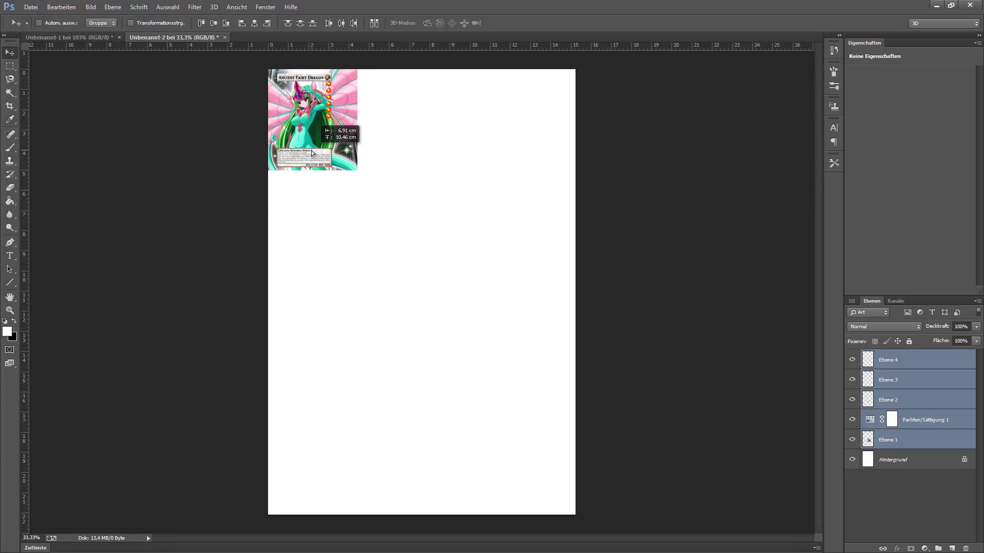
{"action": "left_click_drag", "start_coordinate": [315, 154], "coordinate": [339, 162]}
{"action": "scroll", "coordinate": [339, 162], "scroll_direction": "up", "scroll_amount": 2}
{"action": "scroll", "coordinate": [338, 162], "scroll_direction": "up", "scroll_amount": 2}
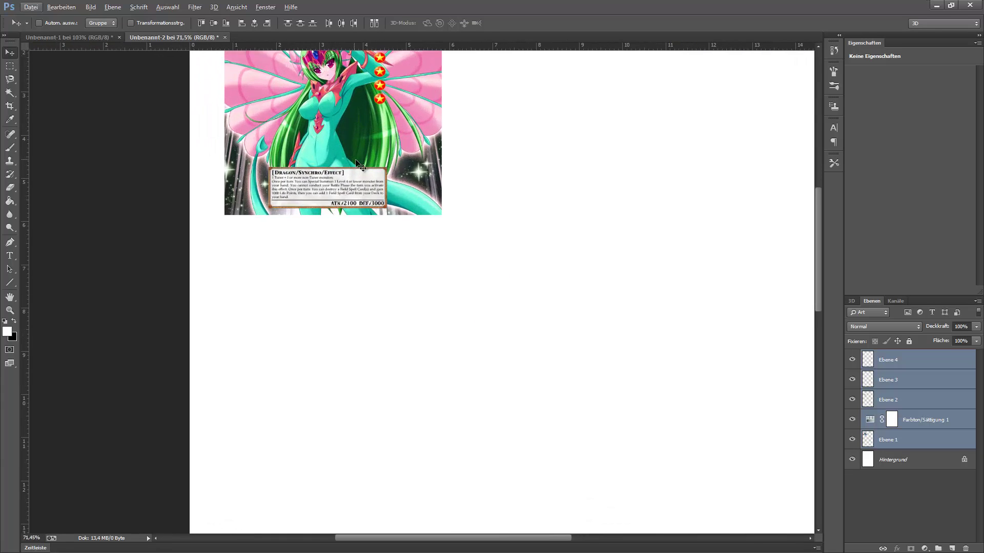
{"action": "scroll", "coordinate": [359, 143], "scroll_direction": "up", "scroll_amount": 2}
{"action": "scroll", "coordinate": [400, 108], "scroll_direction": "up", "scroll_amount": 3}
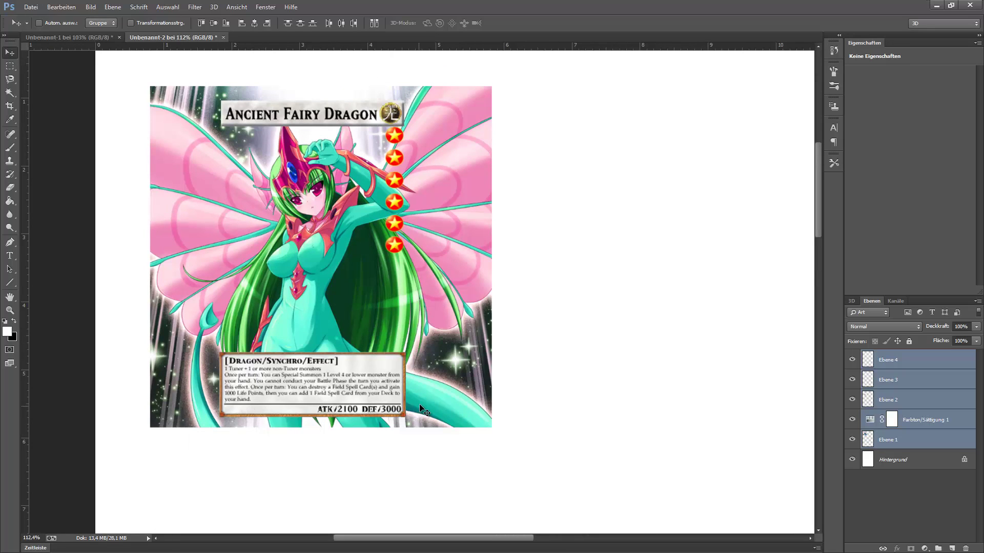
{"action": "key", "text": "Delete"}
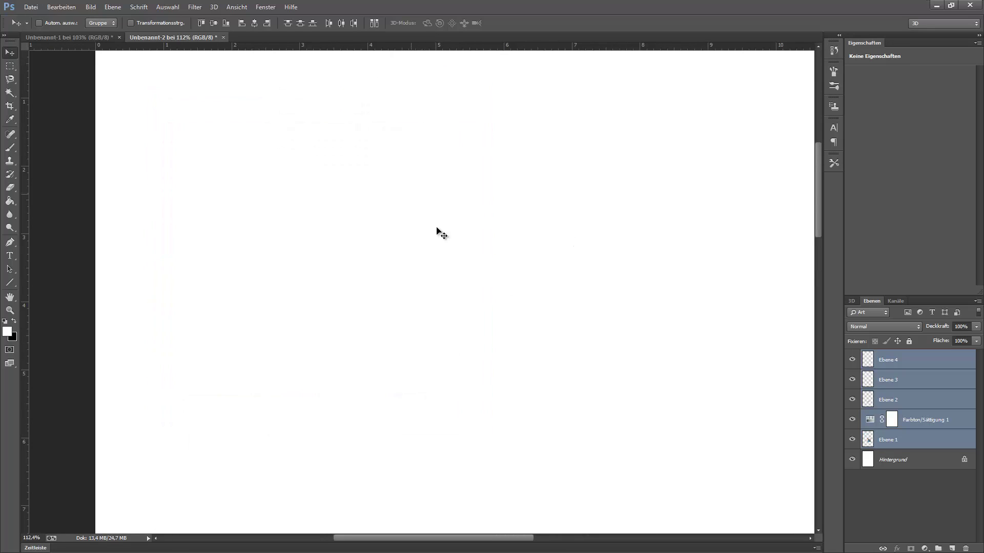
{"action": "left_click", "coordinate": [874, 476]}
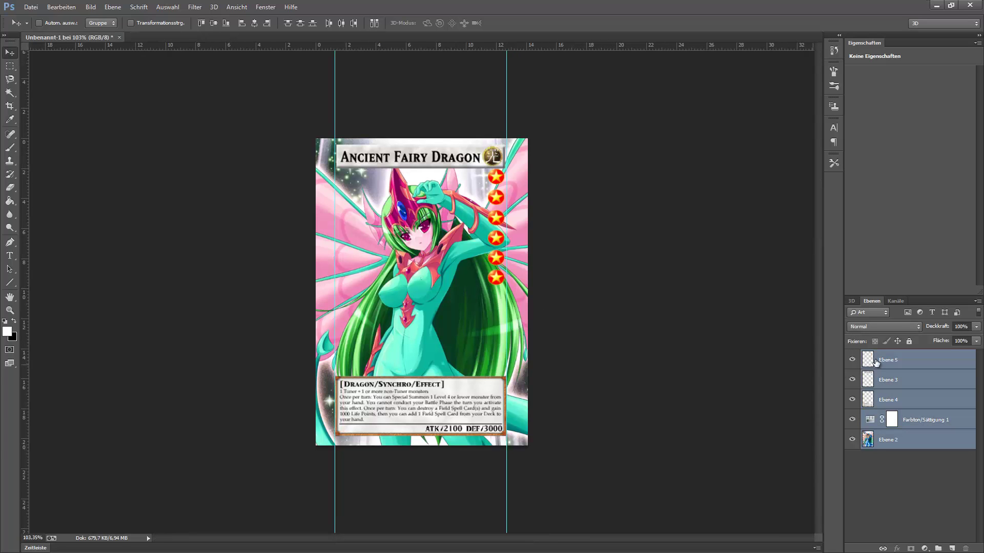
{"action": "left_click", "coordinate": [938, 482]}
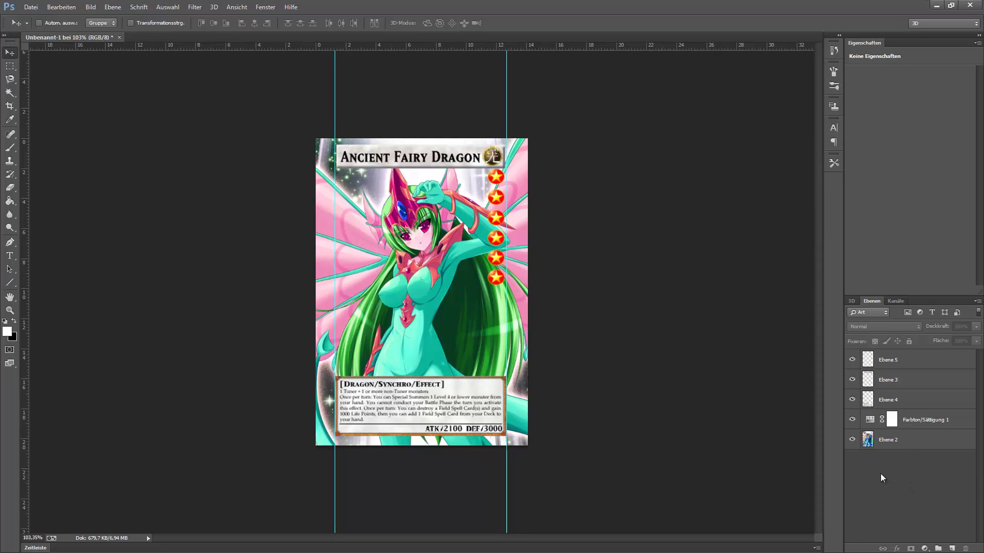
{"action": "left_click", "coordinate": [901, 444]}
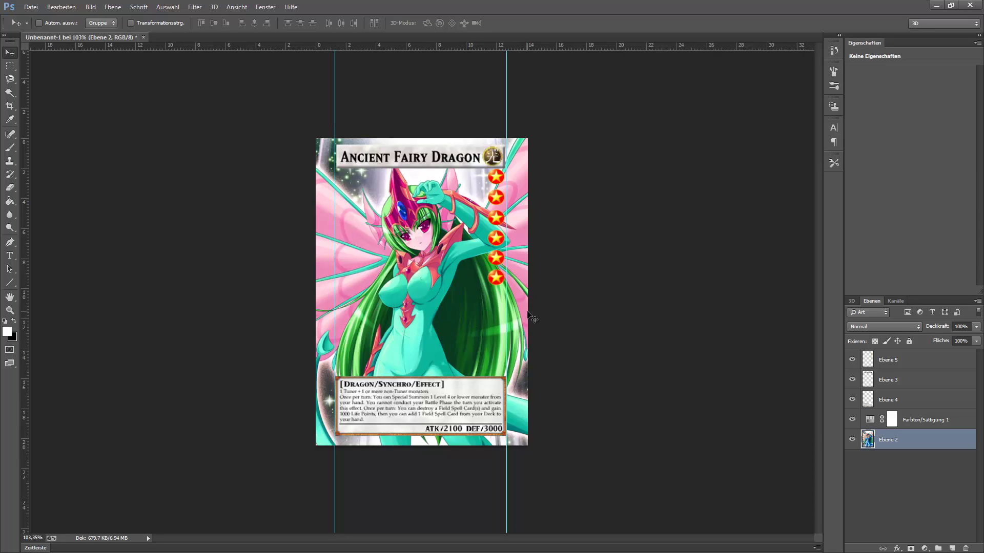
{"action": "scroll", "coordinate": [292, 244], "scroll_direction": "down", "scroll_amount": 5}
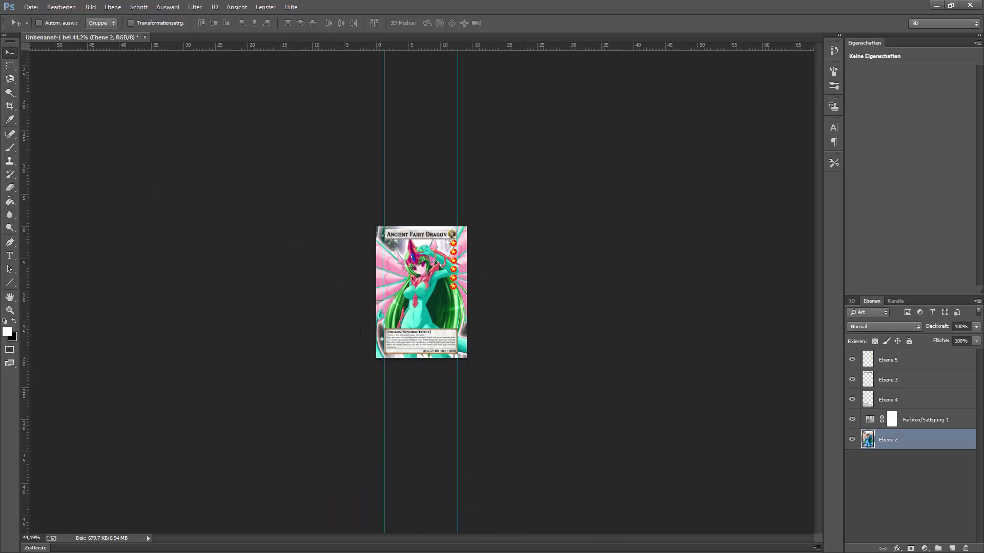
{"action": "key", "text": "m"}
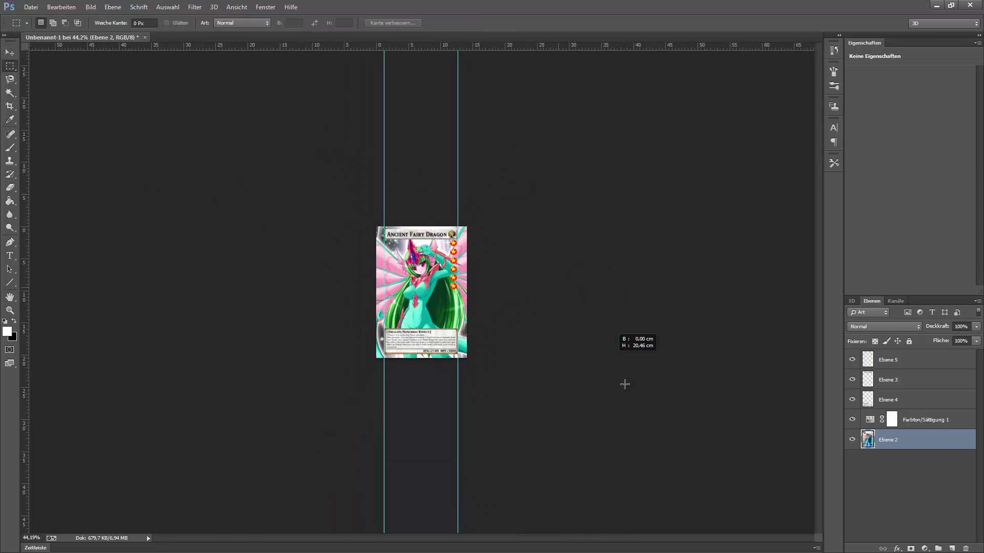
{"action": "left_click_drag", "start_coordinate": [471, 182], "coordinate": [462, 255]}
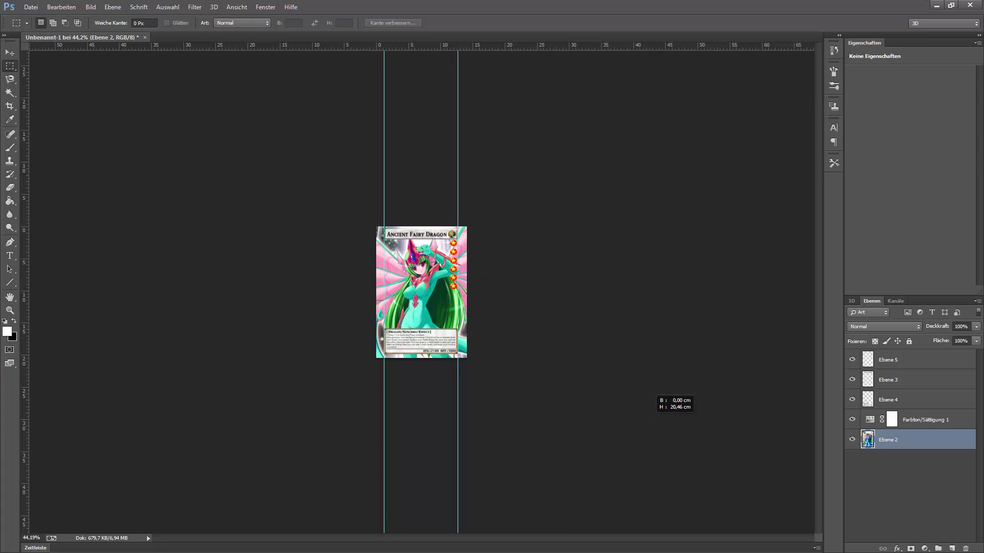
{"action": "scroll", "coordinate": [425, 256], "scroll_direction": "up", "scroll_amount": 5}
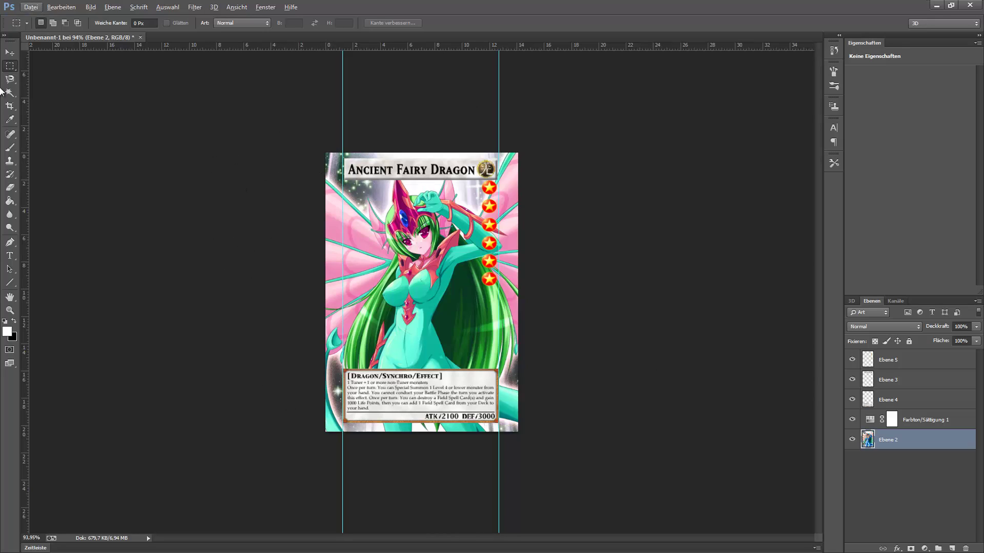
{"action": "key", "text": "v"}
{"action": "left_click", "coordinate": [888, 469]}
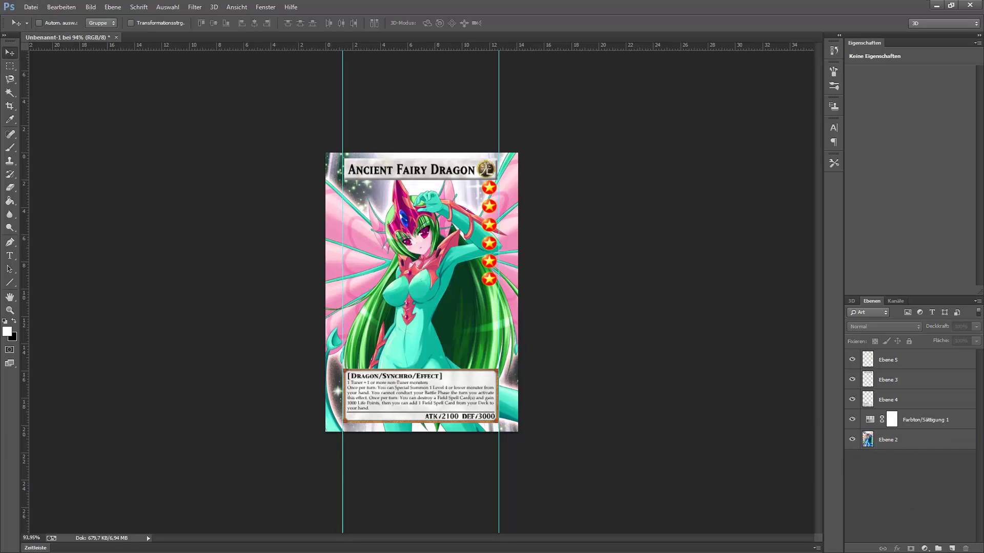
{"action": "scroll", "coordinate": [418, 266], "scroll_direction": "up", "scroll_amount": 1}
{"action": "scroll", "coordinate": [418, 266], "scroll_direction": "up", "scroll_amount": 2}
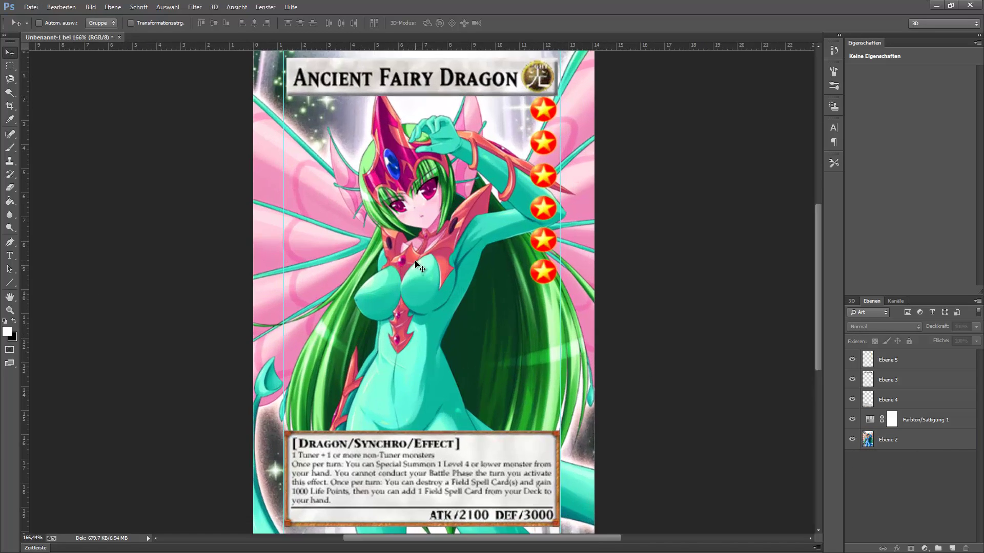
{"action": "scroll", "coordinate": [417, 266], "scroll_direction": "down", "scroll_amount": 2}
{"action": "scroll", "coordinate": [418, 266], "scroll_direction": "up", "scroll_amount": 3}
{"action": "scroll", "coordinate": [446, 266], "scroll_direction": "down", "scroll_amount": 1}
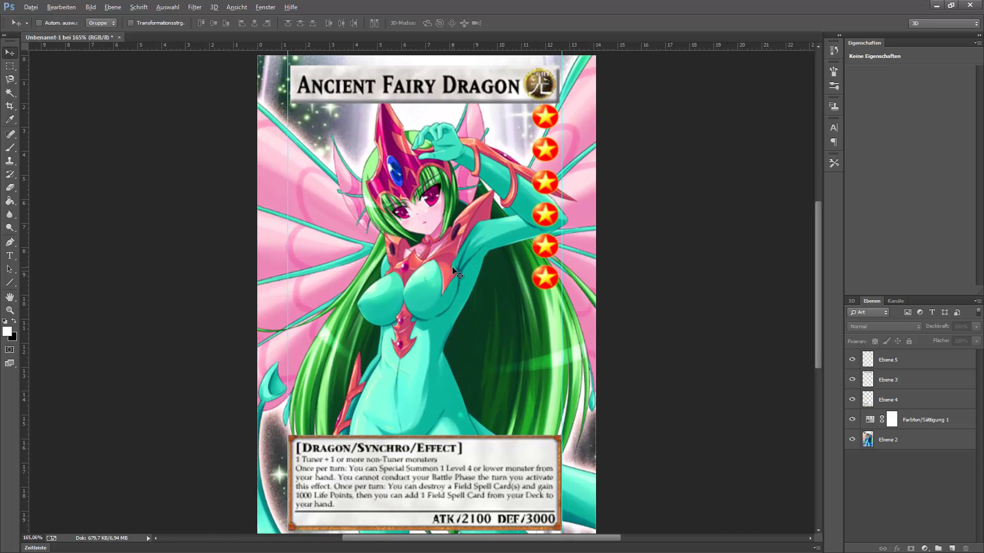
{"action": "scroll", "coordinate": [453, 271], "scroll_direction": "down", "scroll_amount": 1}
Step: Set the Farbton/Sättigung 1 hue back to 0, then delete that adjustment layer
{"action": "left_click", "coordinate": [892, 423]}
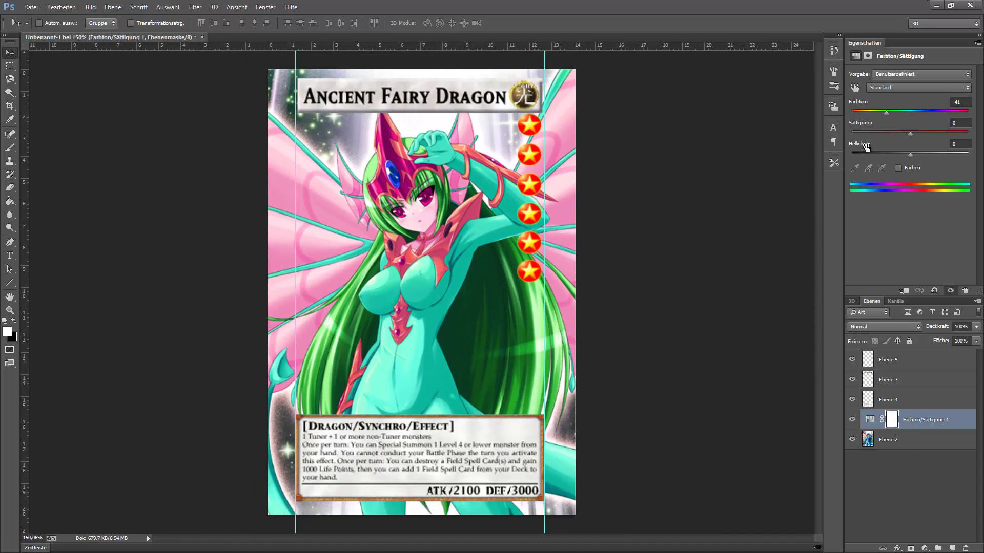
{"action": "mouse_move", "coordinate": [896, 113]}
{"action": "left_mouse_down"}
{"action": "mouse_move", "coordinate": [927, 111]}
{"action": "mouse_move", "coordinate": [823, 123]}
{"action": "mouse_move", "coordinate": [927, 101]}
{"action": "mouse_move", "coordinate": [869, 91]}
{"action": "mouse_move", "coordinate": [850, 108]}
{"action": "mouse_move", "coordinate": [868, 102]}
{"action": "mouse_move", "coordinate": [876, 112]}
{"action": "mouse_move", "coordinate": [908, 97]}
{"action": "mouse_move", "coordinate": [920, 105]}
{"action": "mouse_move", "coordinate": [911, 113]}
{"action": "mouse_move", "coordinate": [981, 113]}
{"action": "mouse_move", "coordinate": [911, 133]}
{"action": "left_mouse_up"}
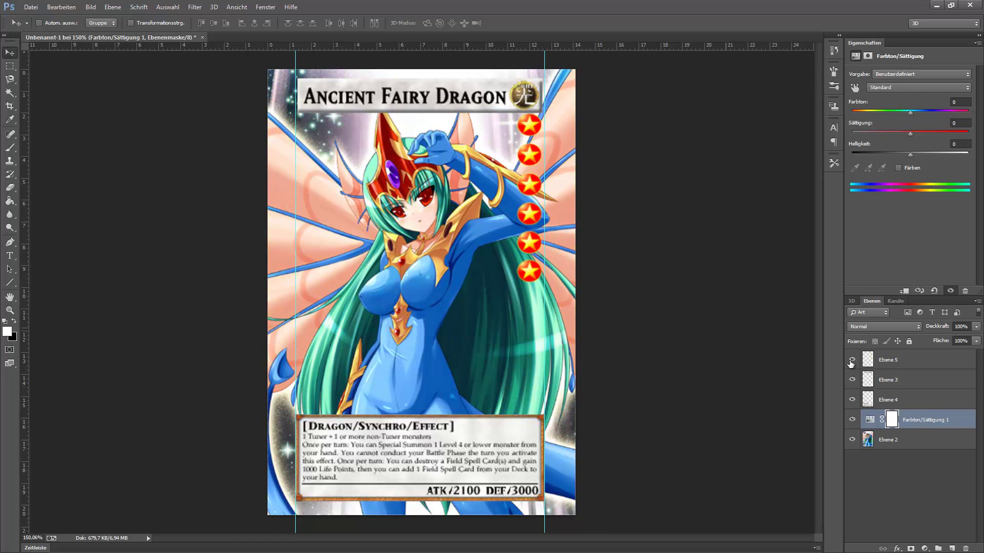
{"action": "left_click", "coordinate": [907, 427]}
{"action": "key", "text": "Delete"}
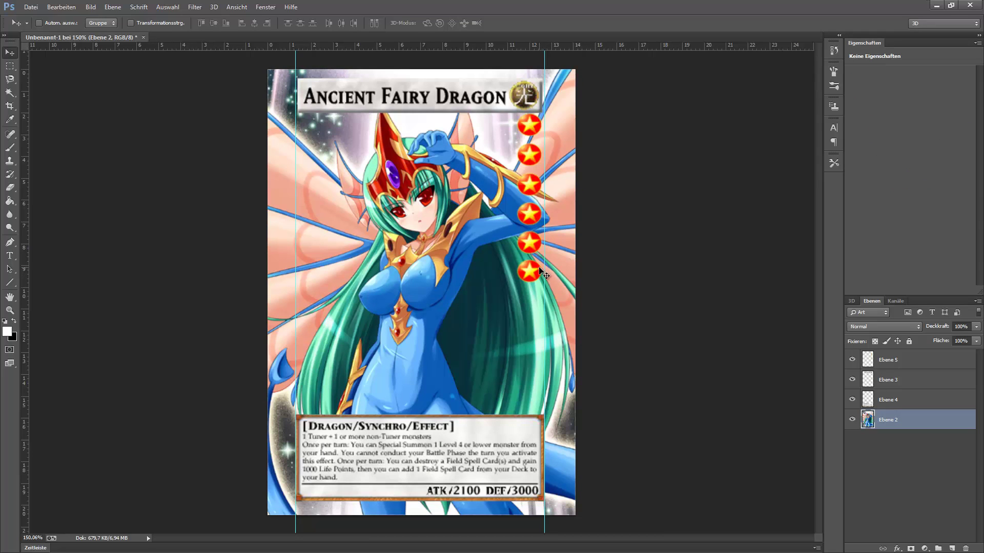
{"action": "left_click", "coordinate": [30, 7]}
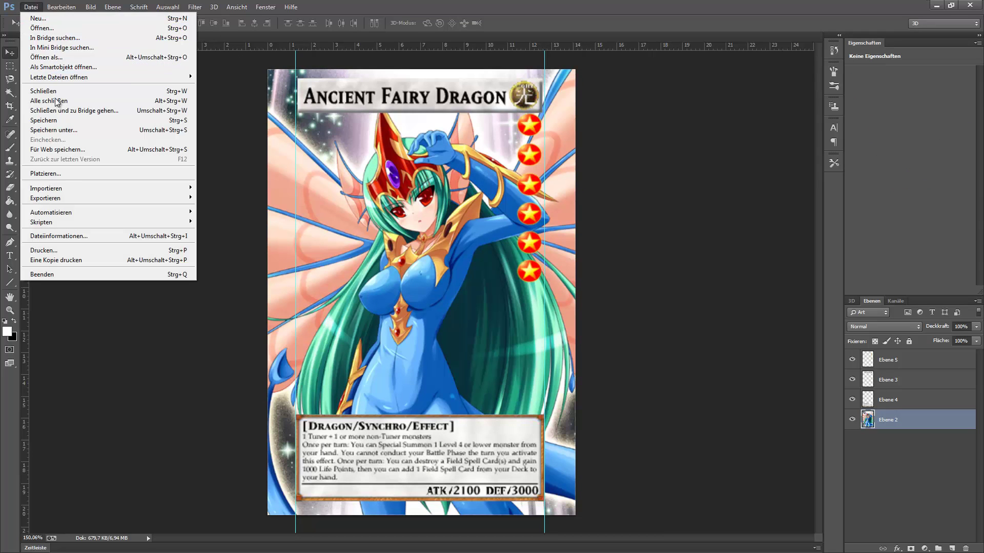
Step: Save the card as layered PSD 'orica fairy dragon', accepting Maximize Compatibility
{"action": "left_click", "coordinate": [54, 130]}
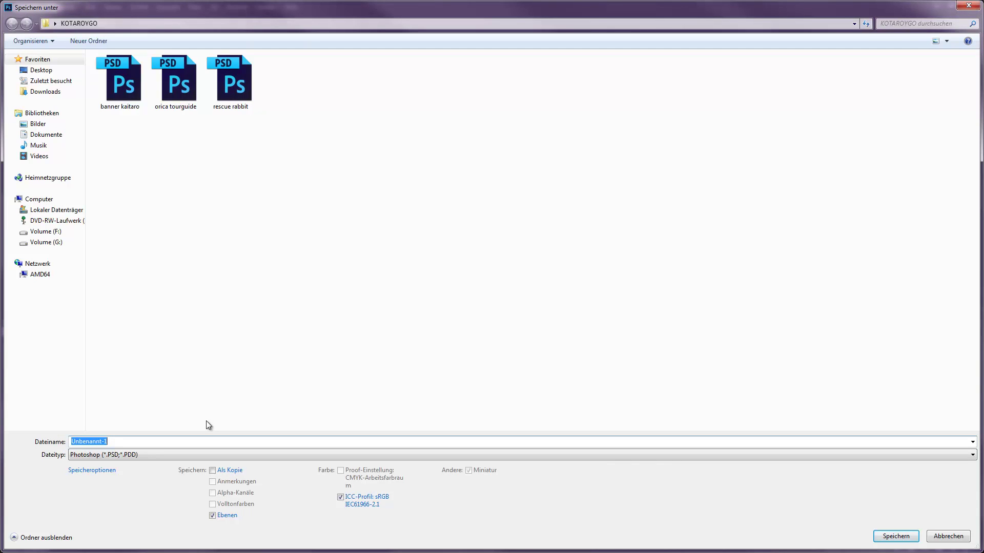
{"action": "type", "text": "oric"}
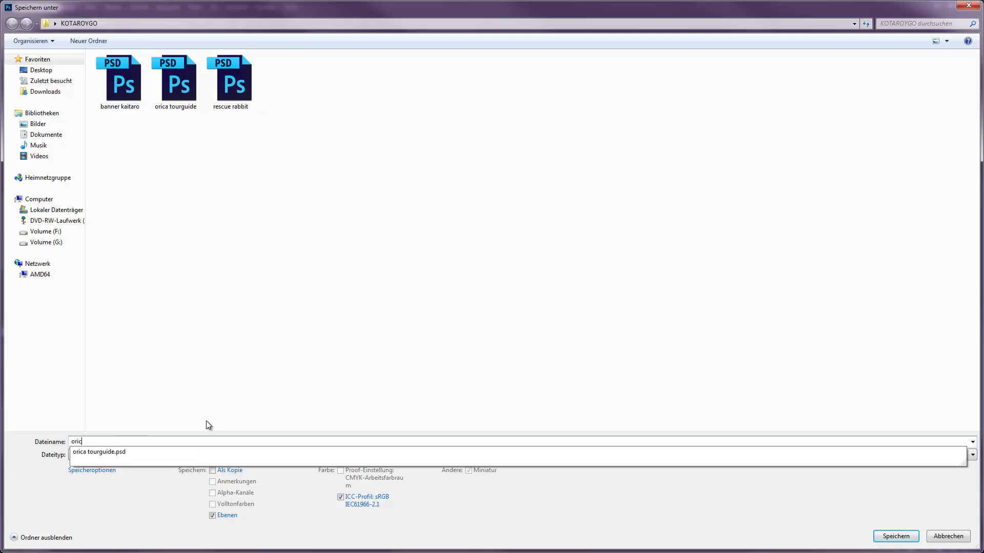
{"action": "type", "text": "a a"}
{"action": "key", "text": "BackSpace"}
{"action": "type", "text": "fa"}
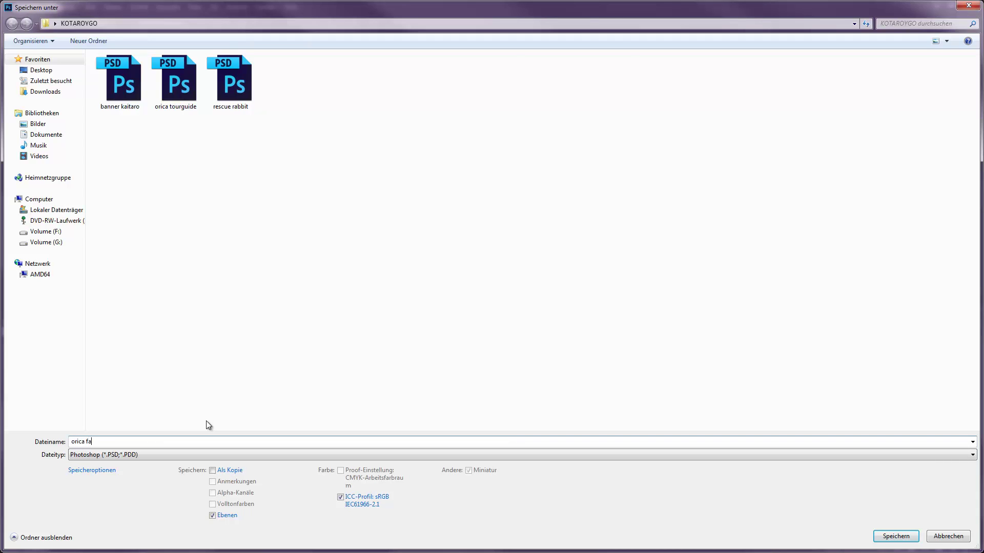
{"action": "type", "text": "iry "}
{"action": "type", "text": "dragon"}
{"action": "key", "text": "Return"}
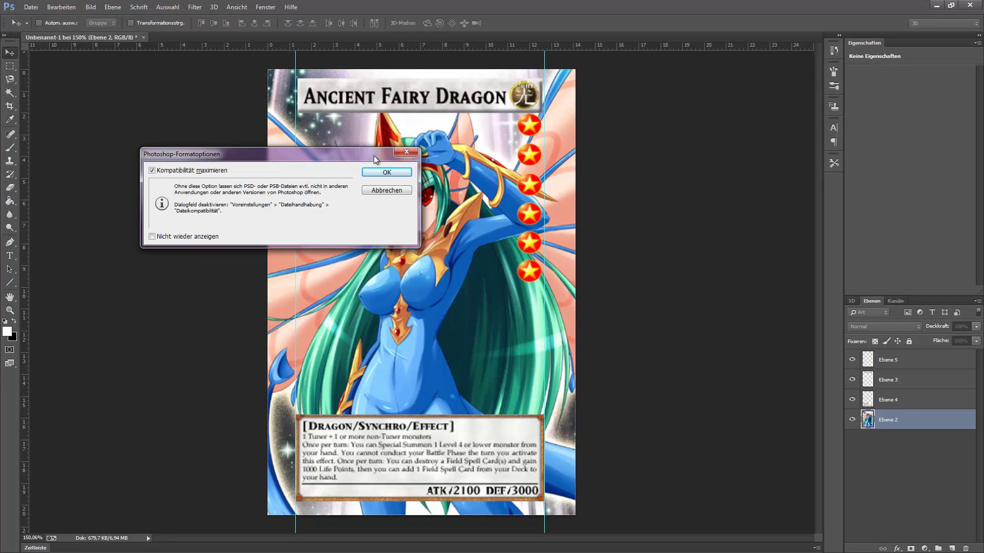
{"action": "left_click", "coordinate": [390, 170]}
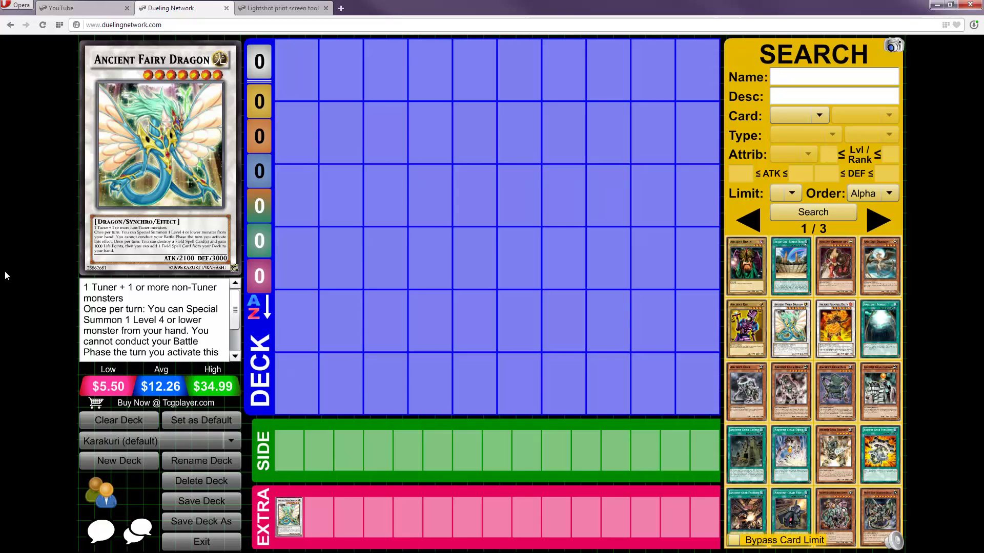
Step: View Opera's Lightshot tab, then minimise the browser to bring Photoshop back
{"action": "left_click", "coordinate": [272, 9]}
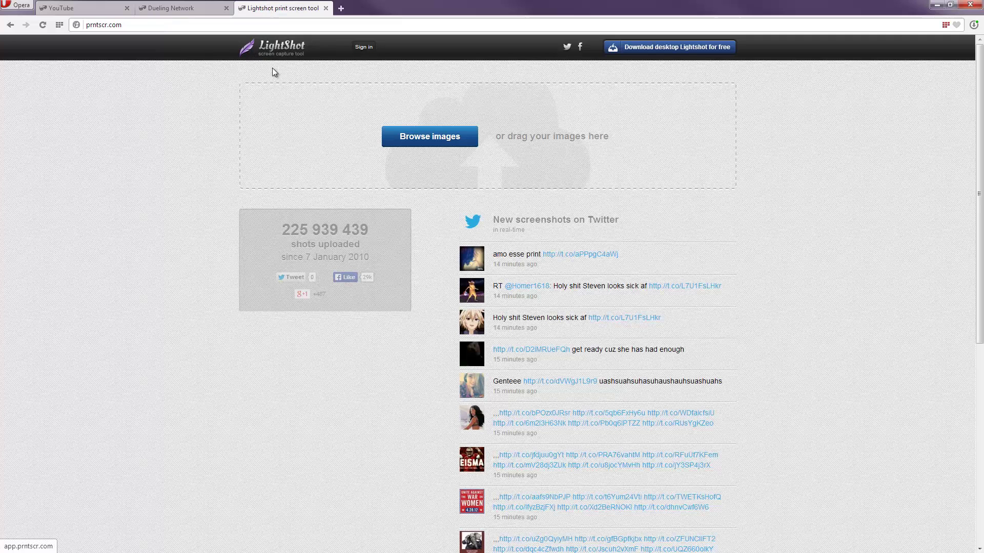
{"action": "left_click", "coordinate": [934, 5]}
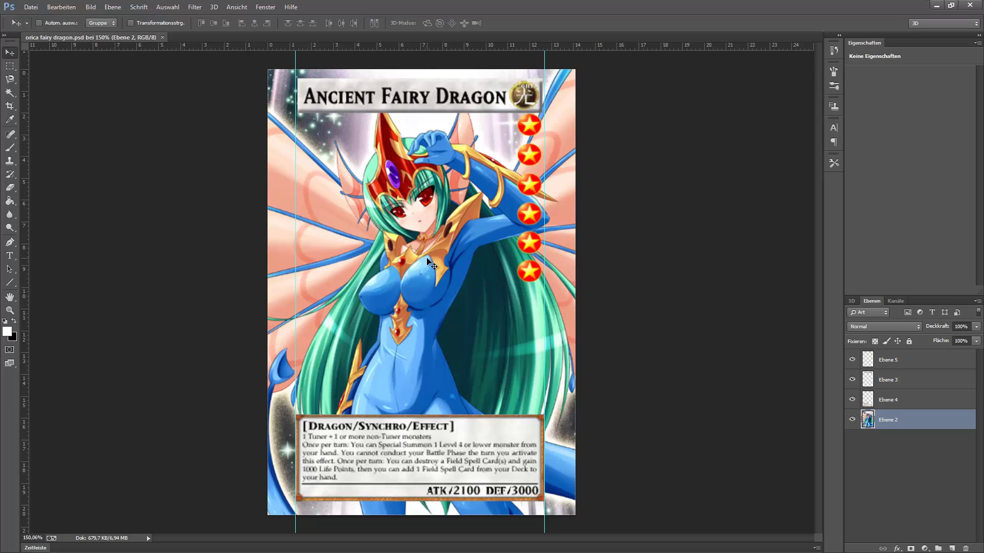
{"action": "left_click", "coordinate": [892, 496]}
{"action": "left_click", "coordinate": [900, 365]}
{"action": "left_click", "coordinate": [909, 428]}
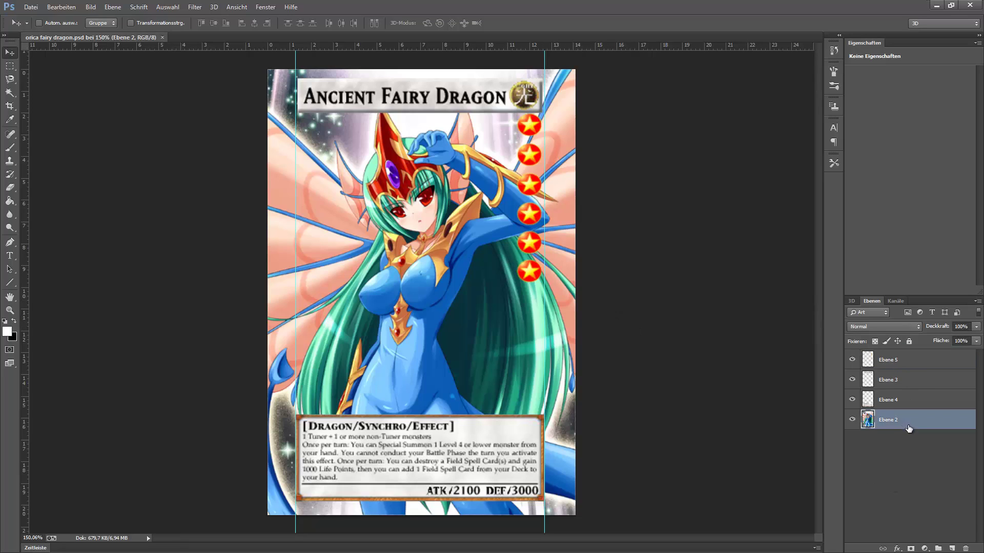